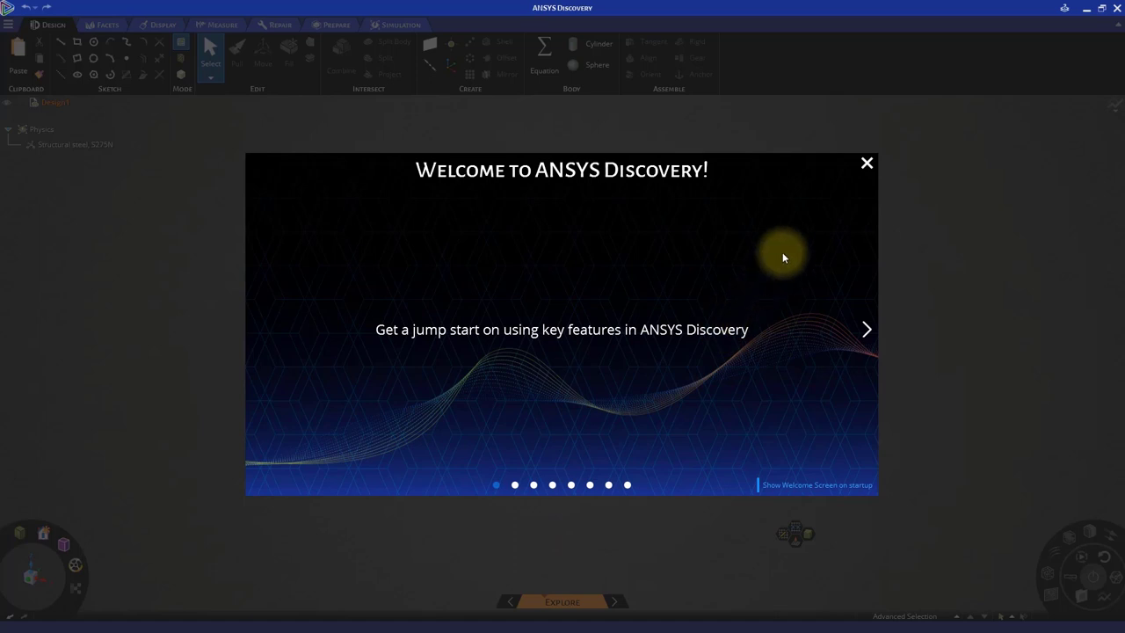
Step: Dismiss the welcome screen, create a new empty design and switch it to the Model stage
left_click(866, 162)
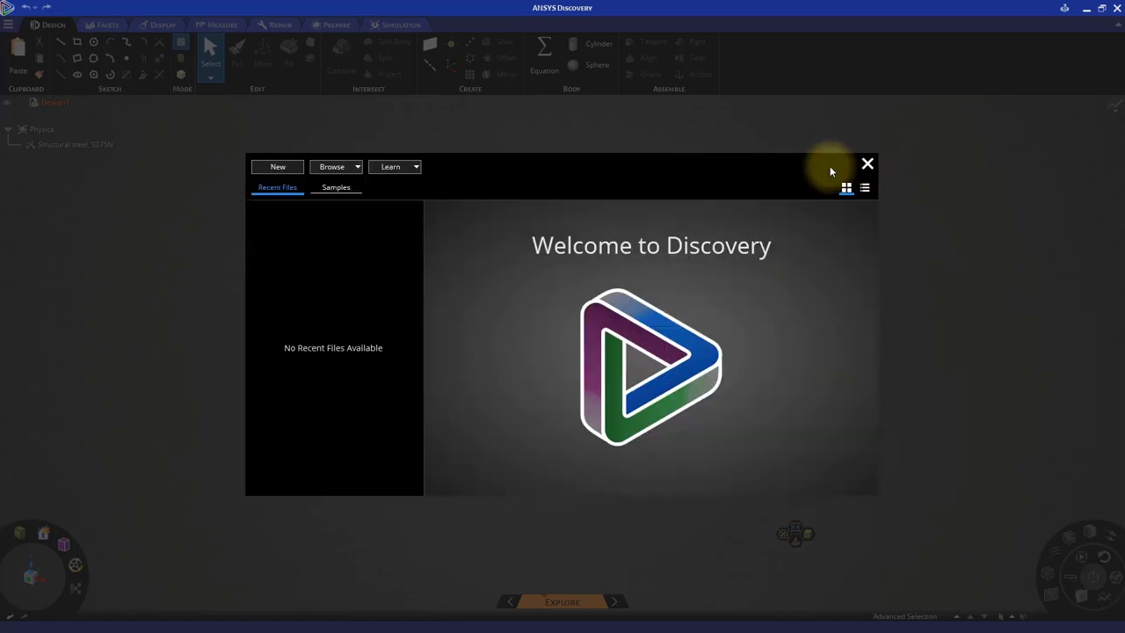
left_click(276, 166)
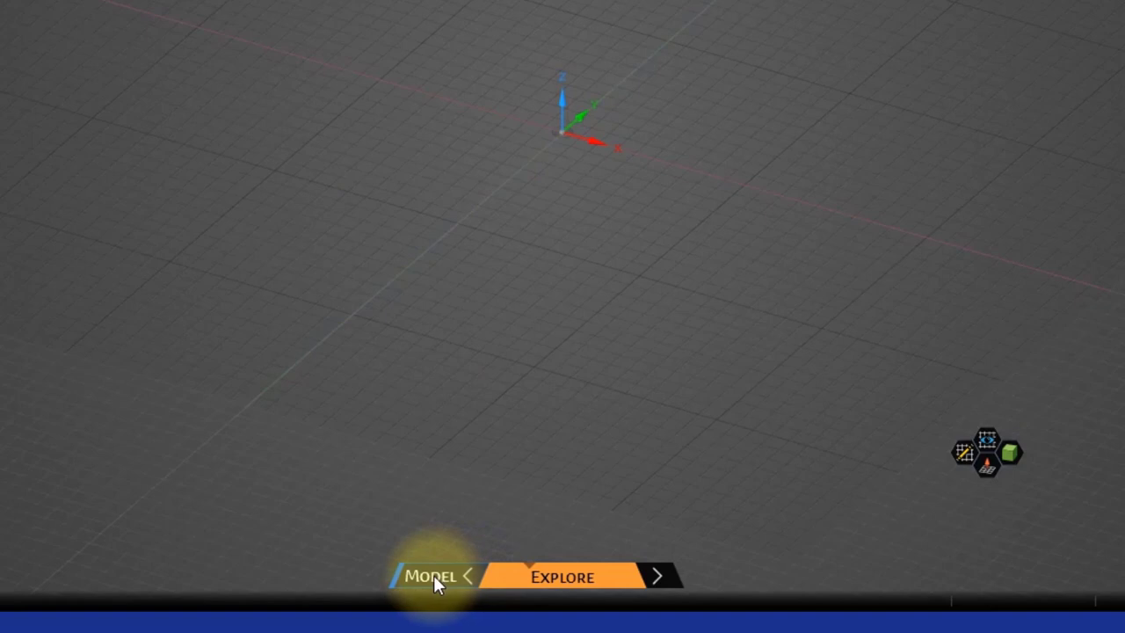
left_click(432, 576)
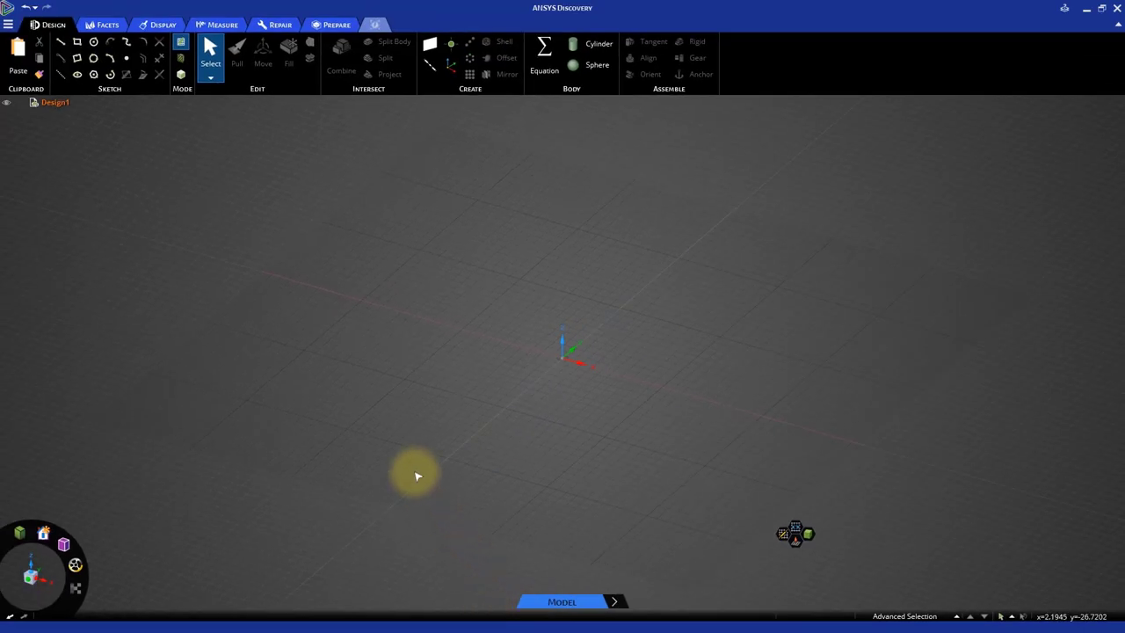
Step: In plan view, sketch a 30 mm diameter circle centred on the origin
key("v")
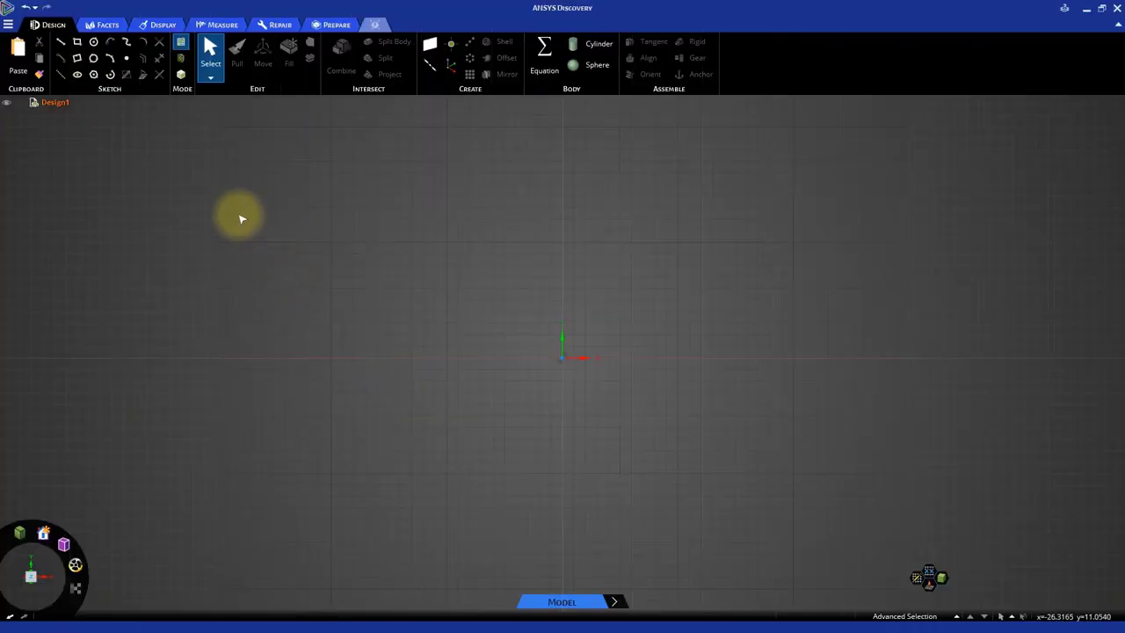
left_click(93, 41)
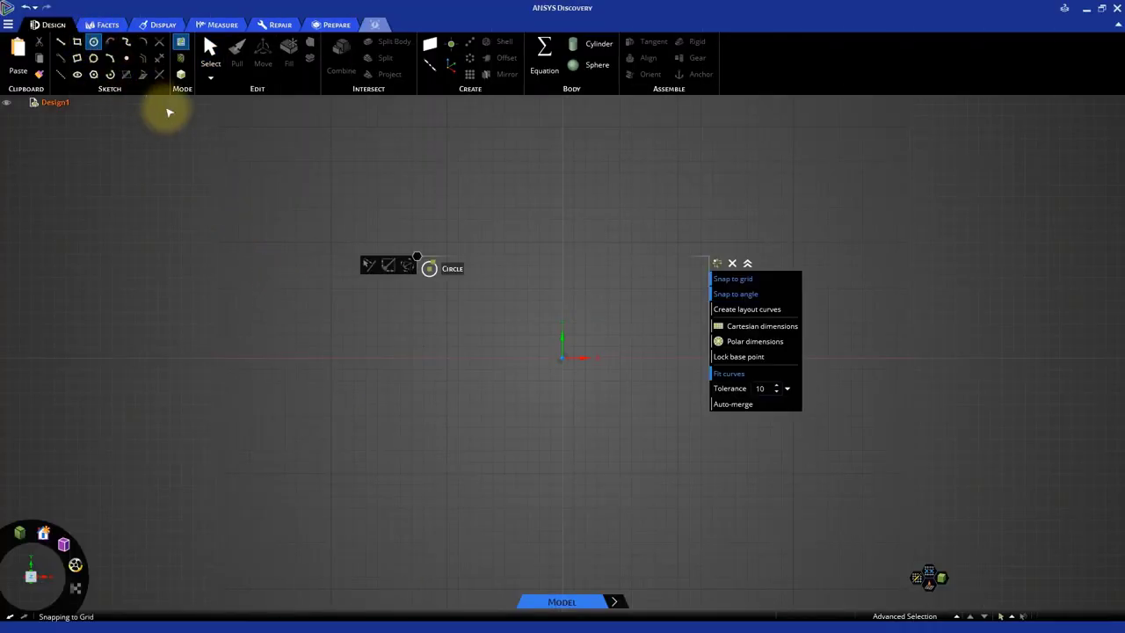
left_click(562, 359)
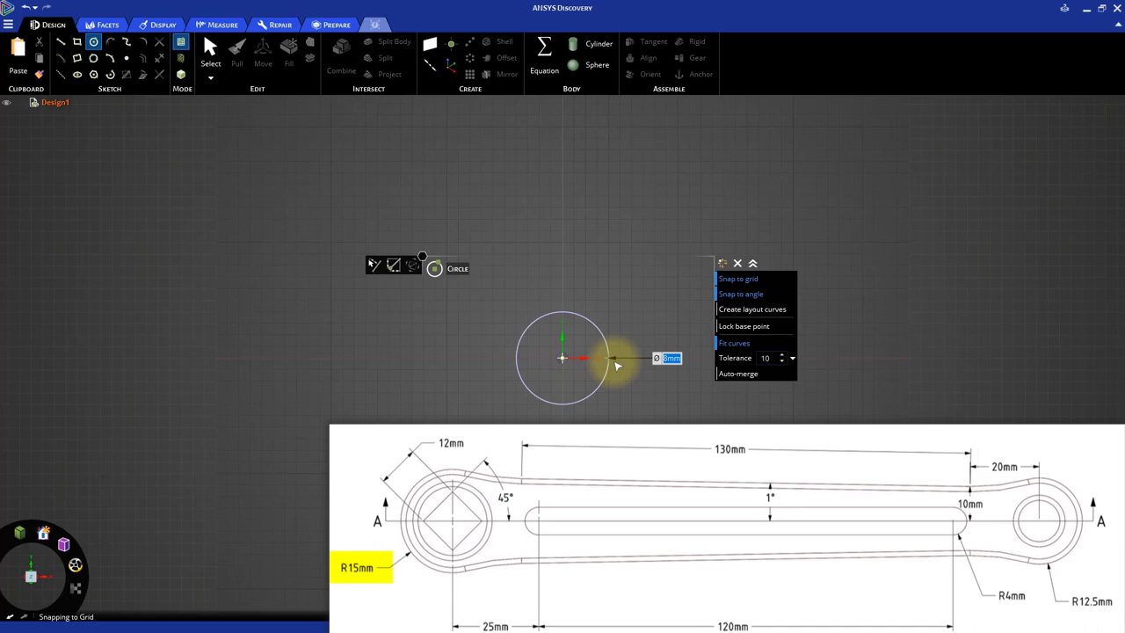
type("30")
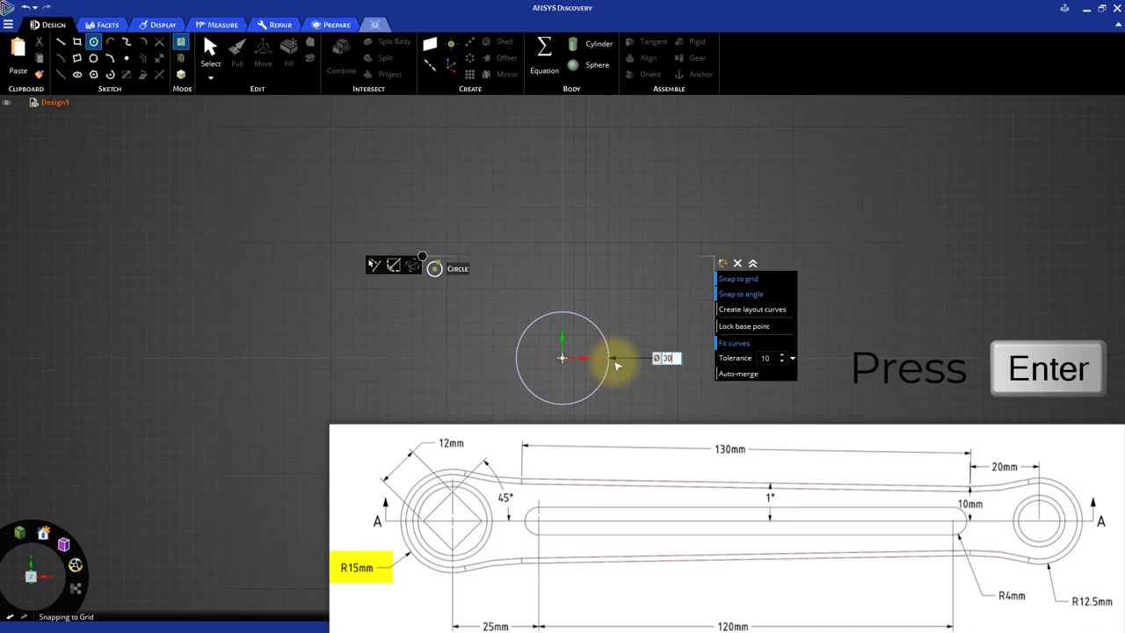
key("Return")
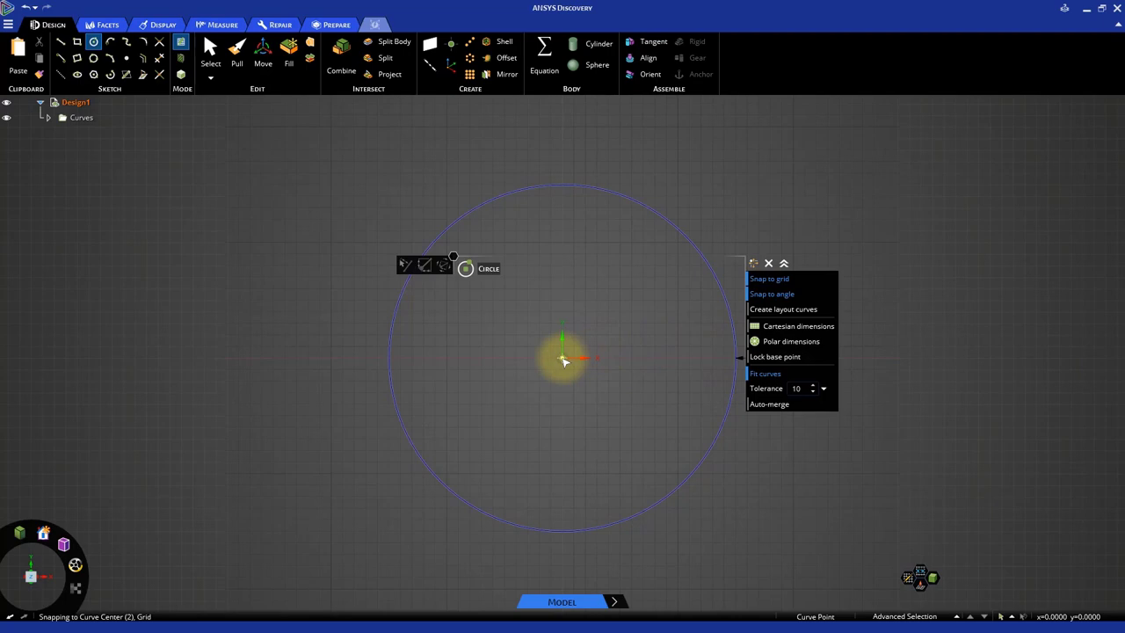
Step: Add a 25 mm diameter circle centred 170 mm right of the first circle
key("shift")
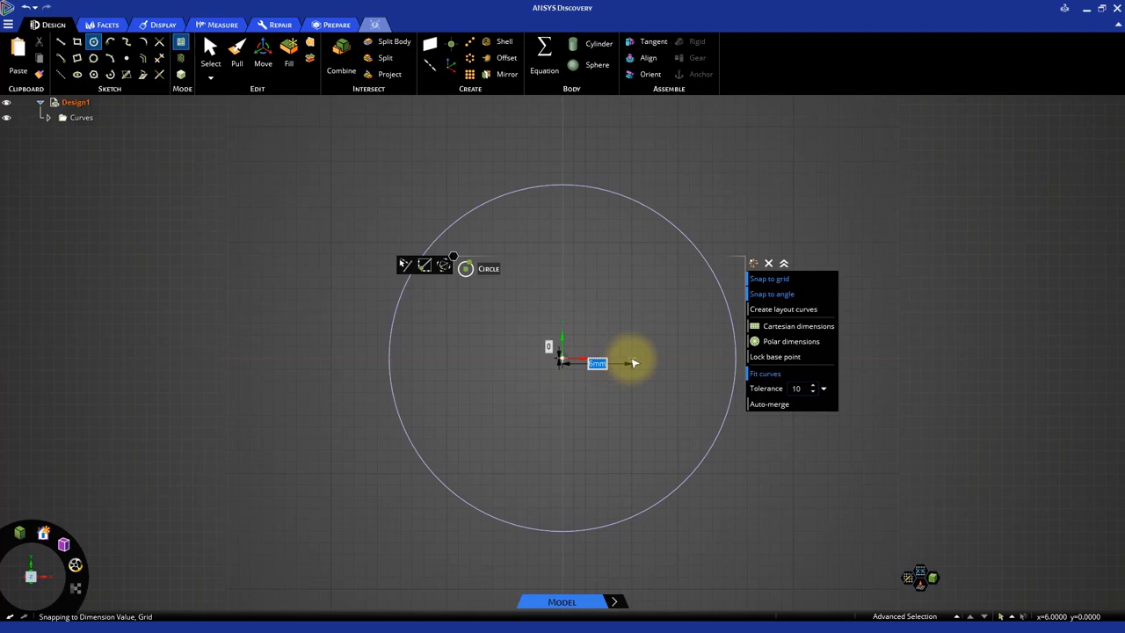
type("170")
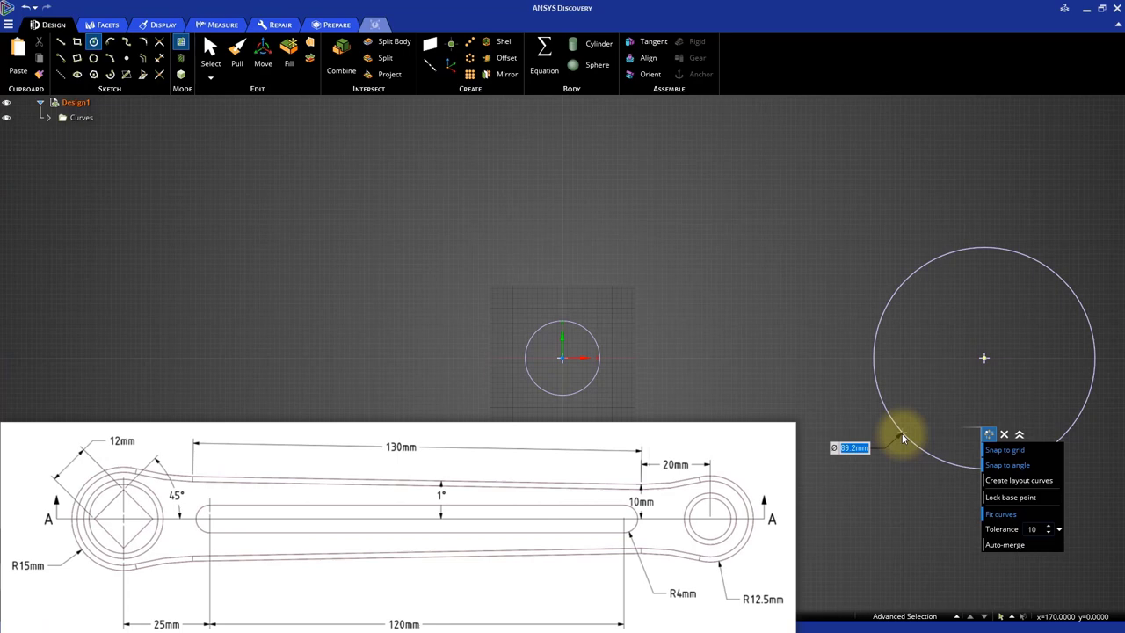
type("2")
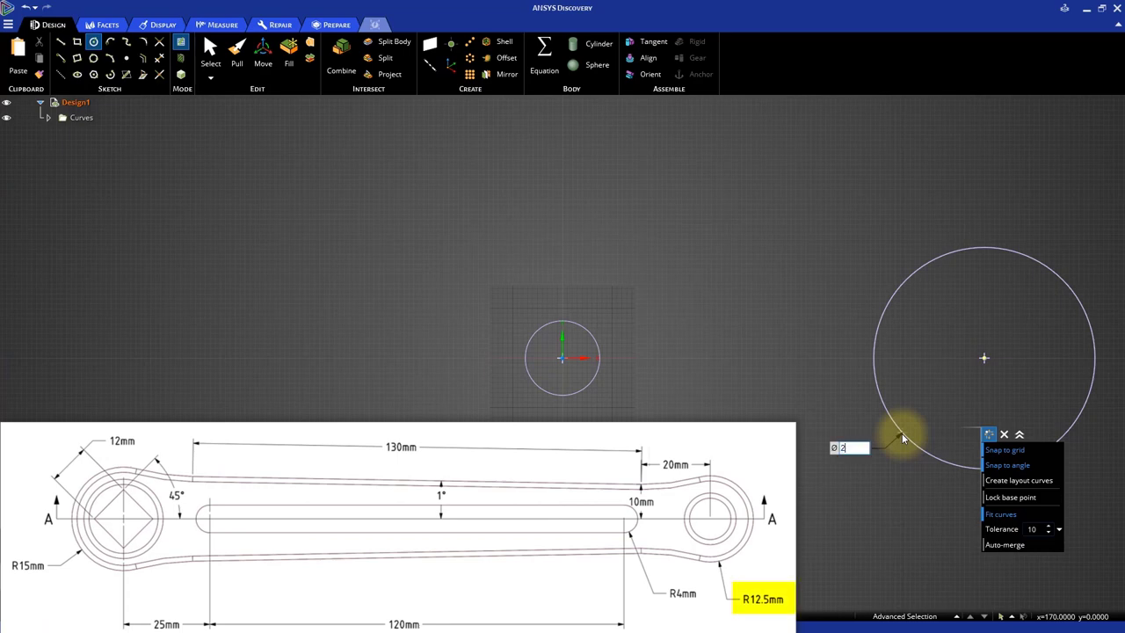
type("5")
key("Return")
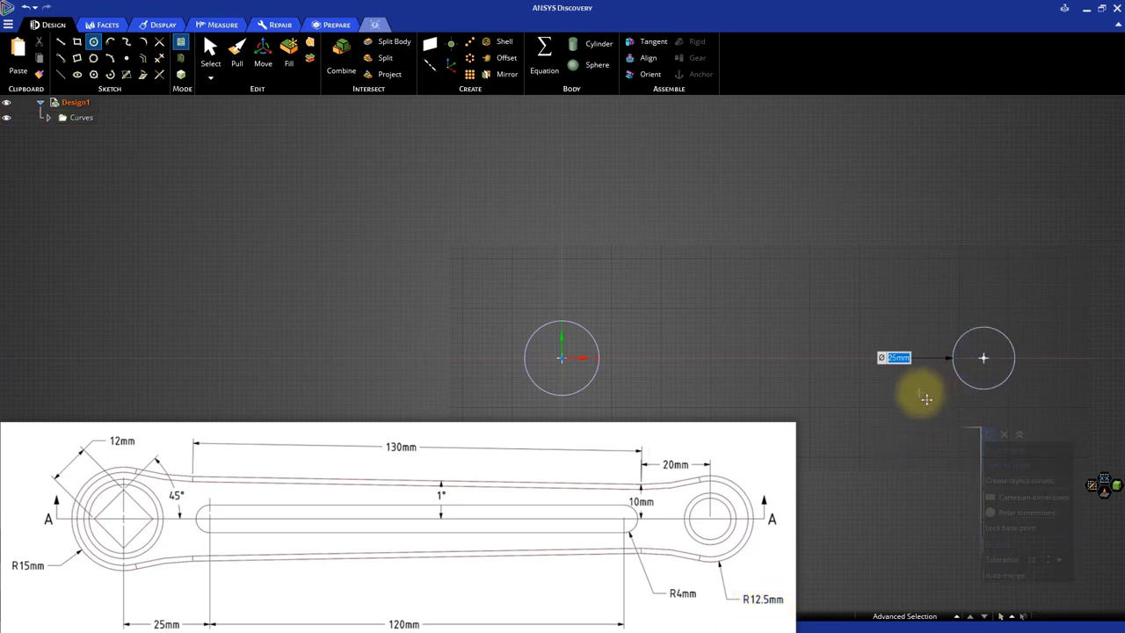
middle_click_drag(909, 392, 719, 367, "shift")
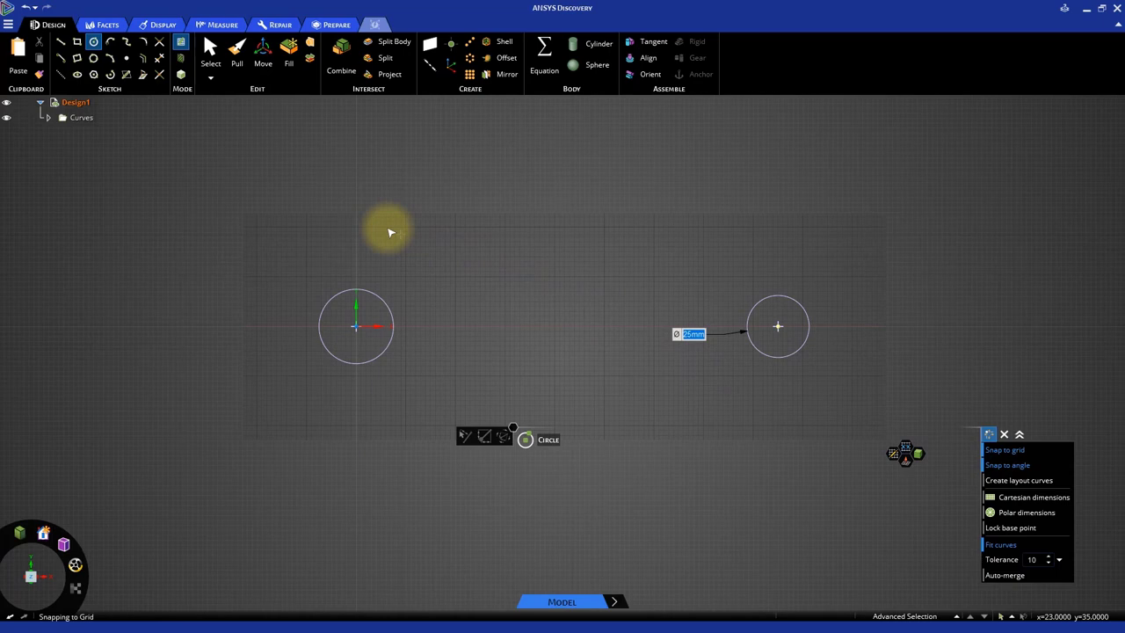
Step: Draw a 67 mm horizontal construction line between the circles and set it as the mirror line
left_click(61, 76)
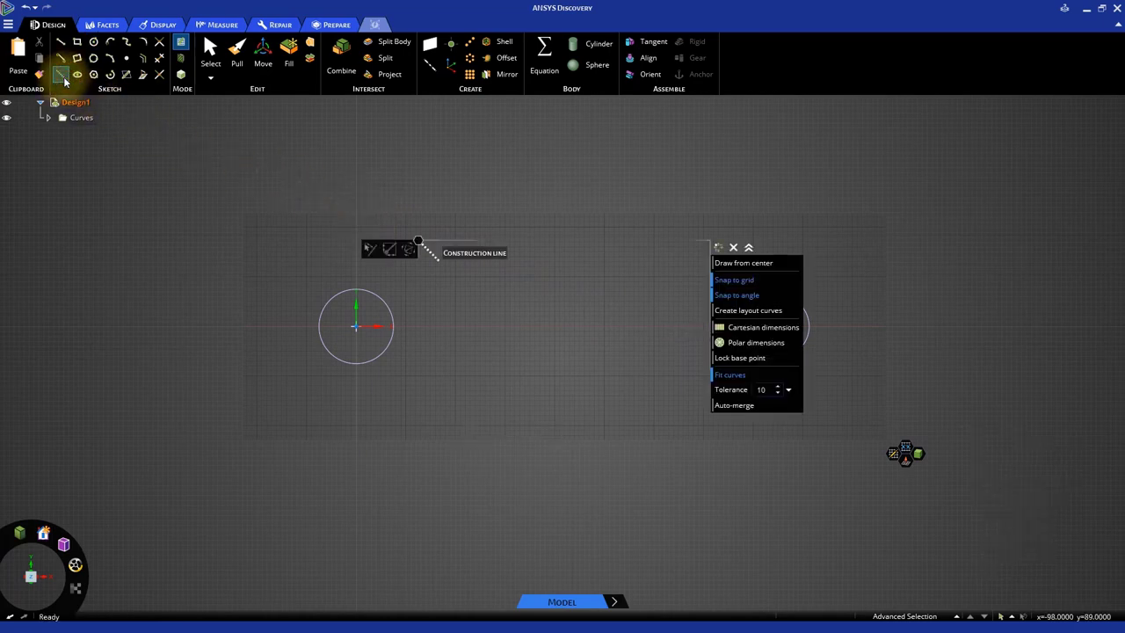
left_click(450, 327)
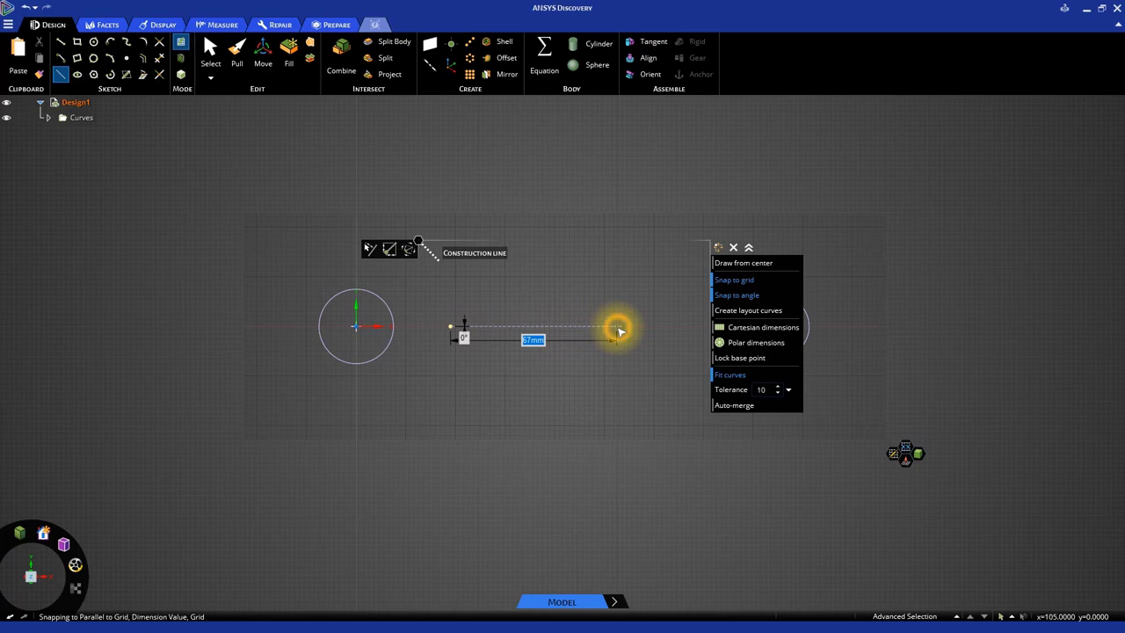
key("s")
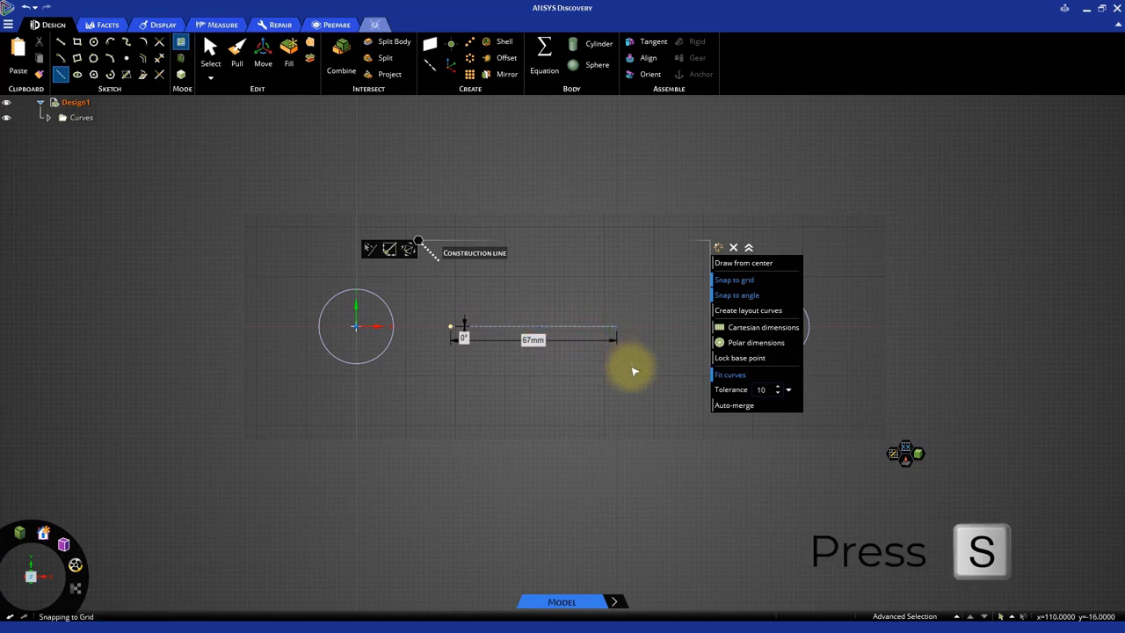
key("s")
left_click(601, 326)
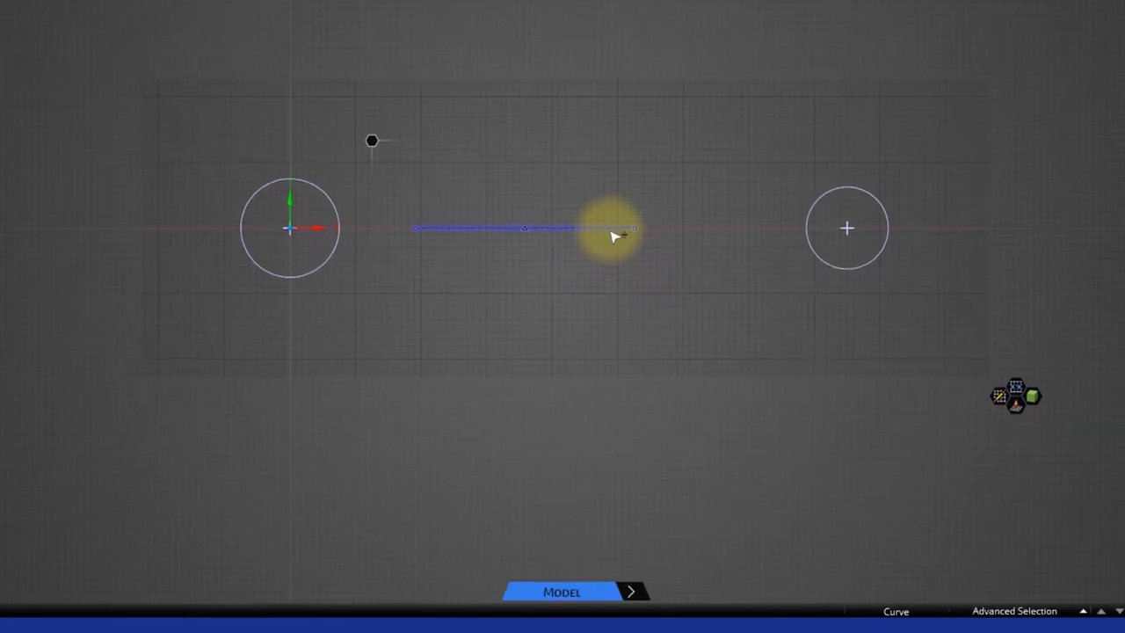
right_click(613, 223)
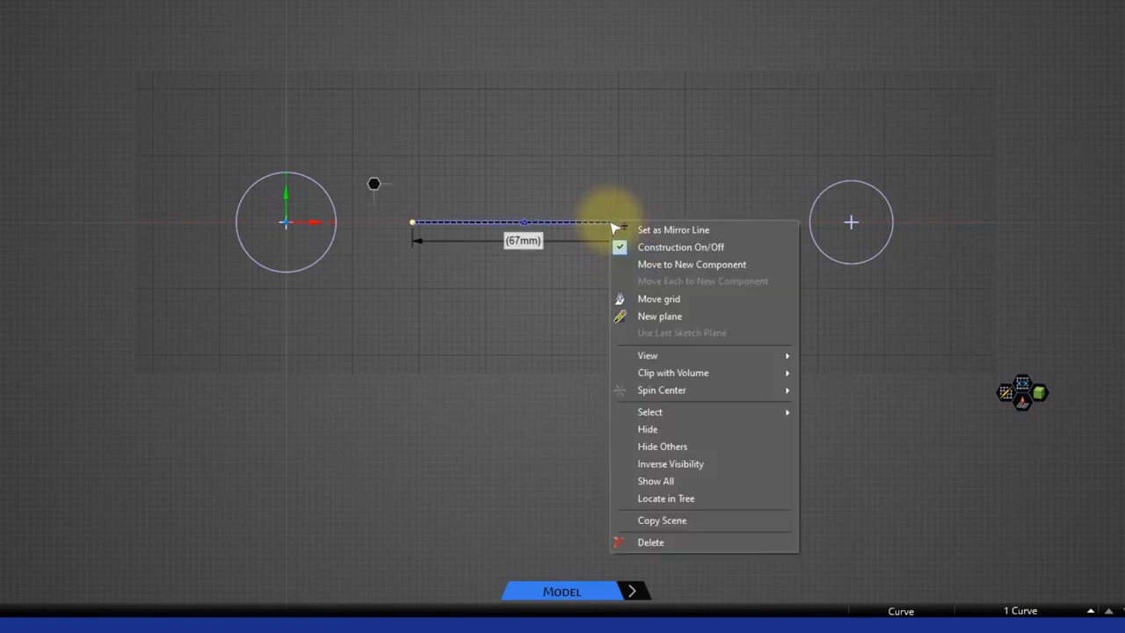
left_click(664, 231)
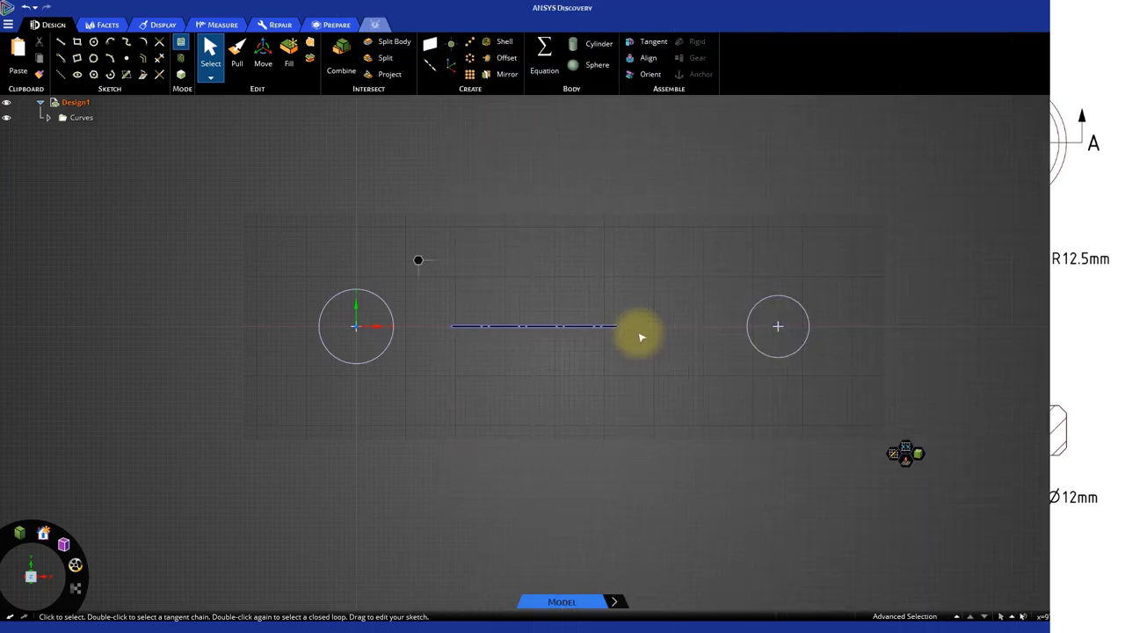
Step: Start a line offset -20 mm horizontally and 10 mm vertically from the right circle's centre
left_click(60, 42)
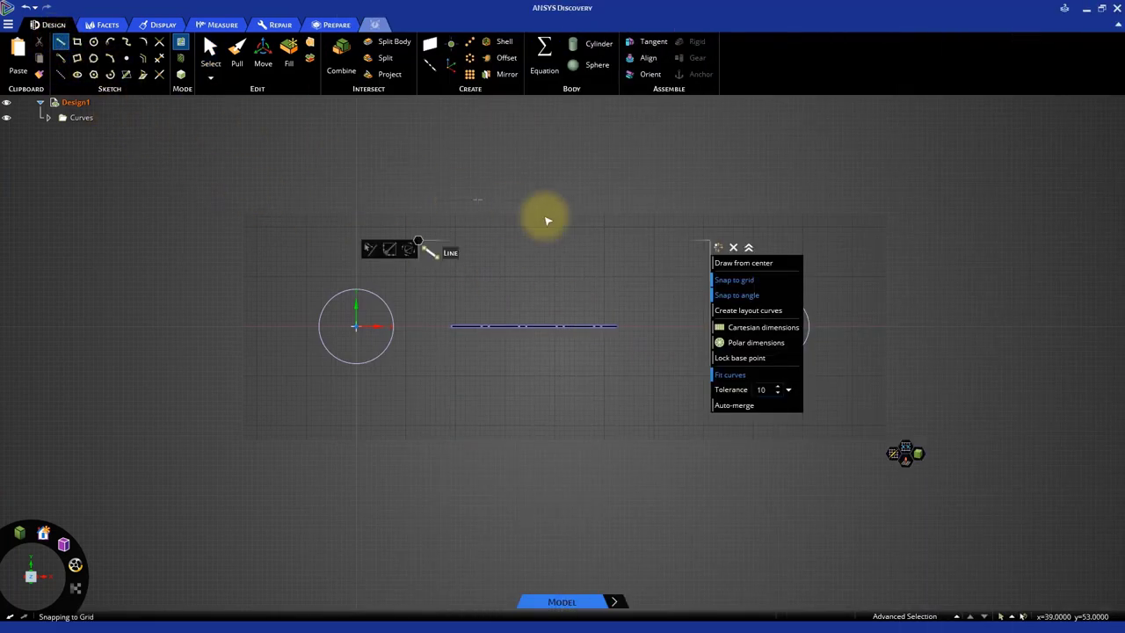
left_click(718, 248)
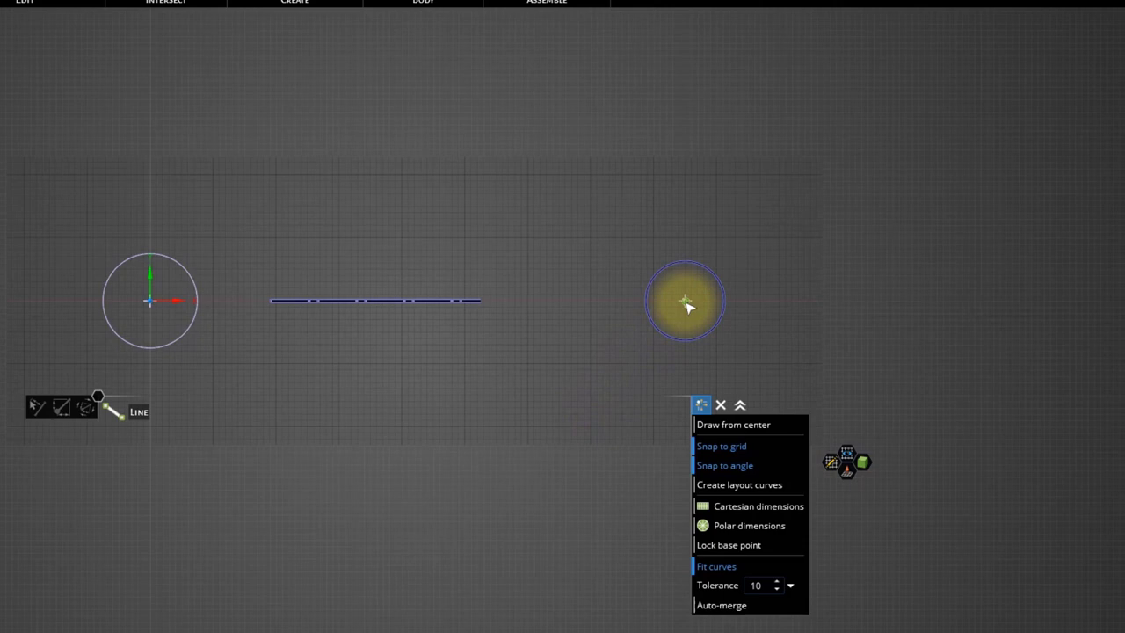
key("shift")
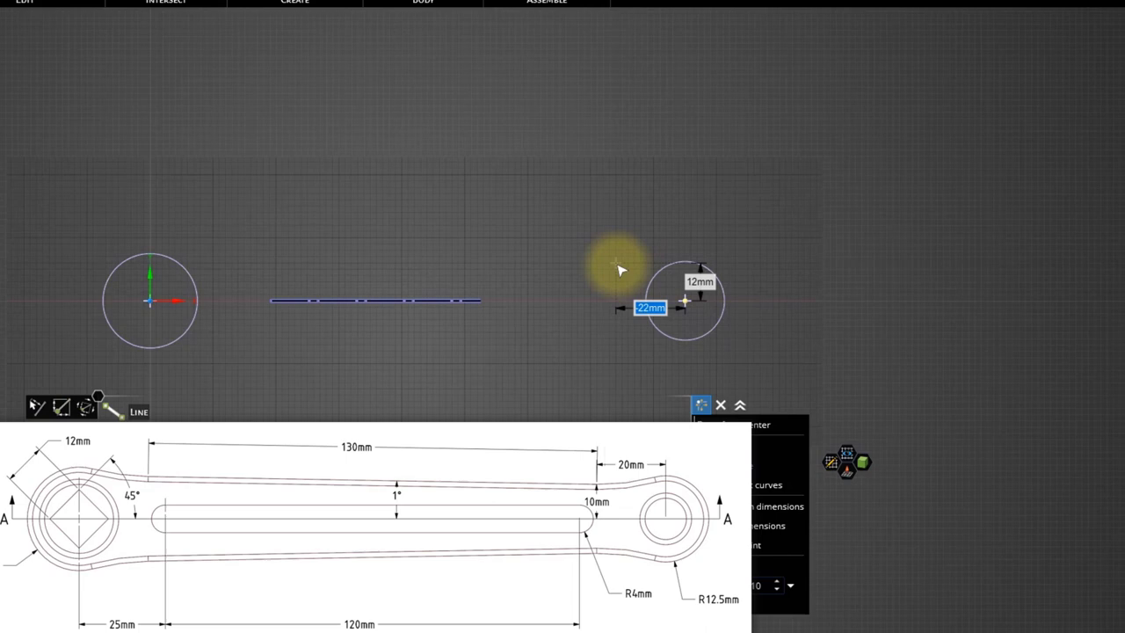
key("BackSpace")
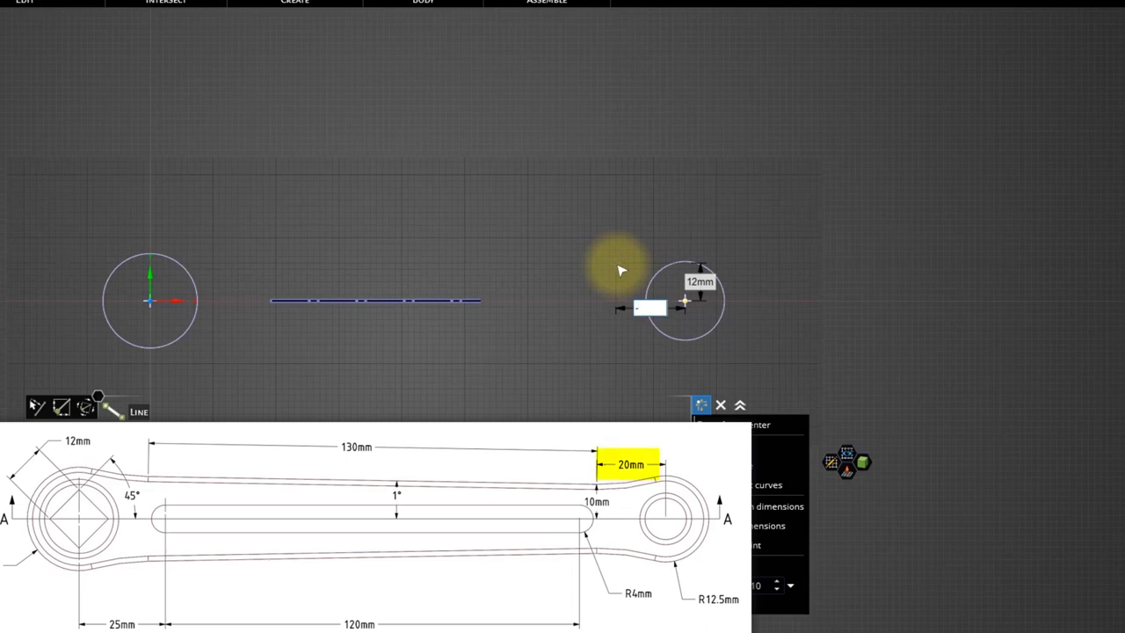
type("-20")
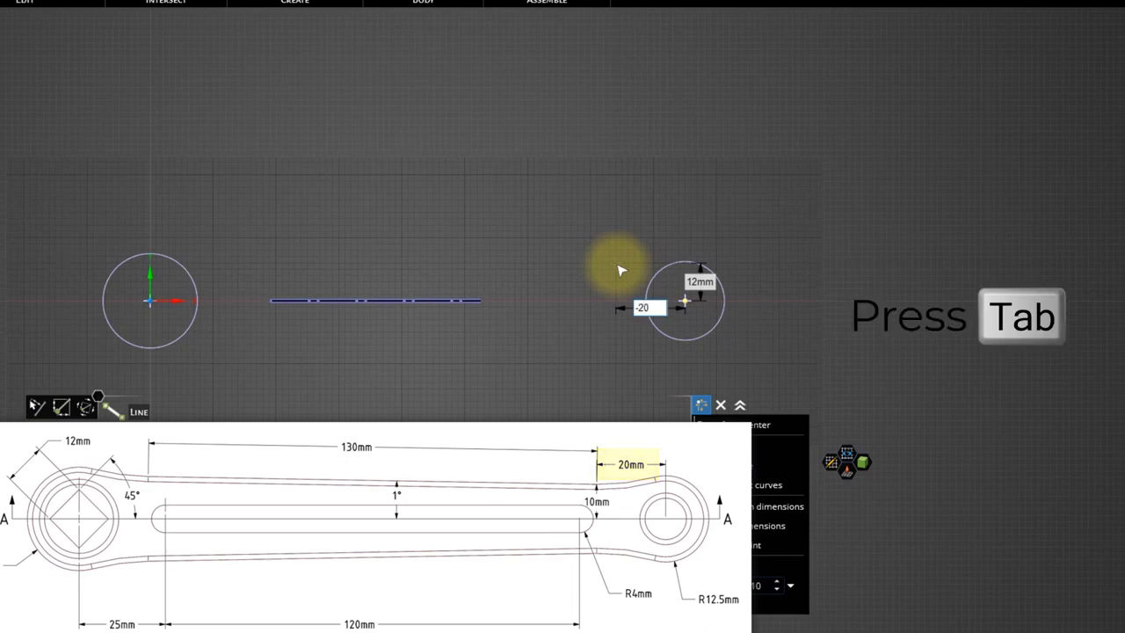
key("Tab")
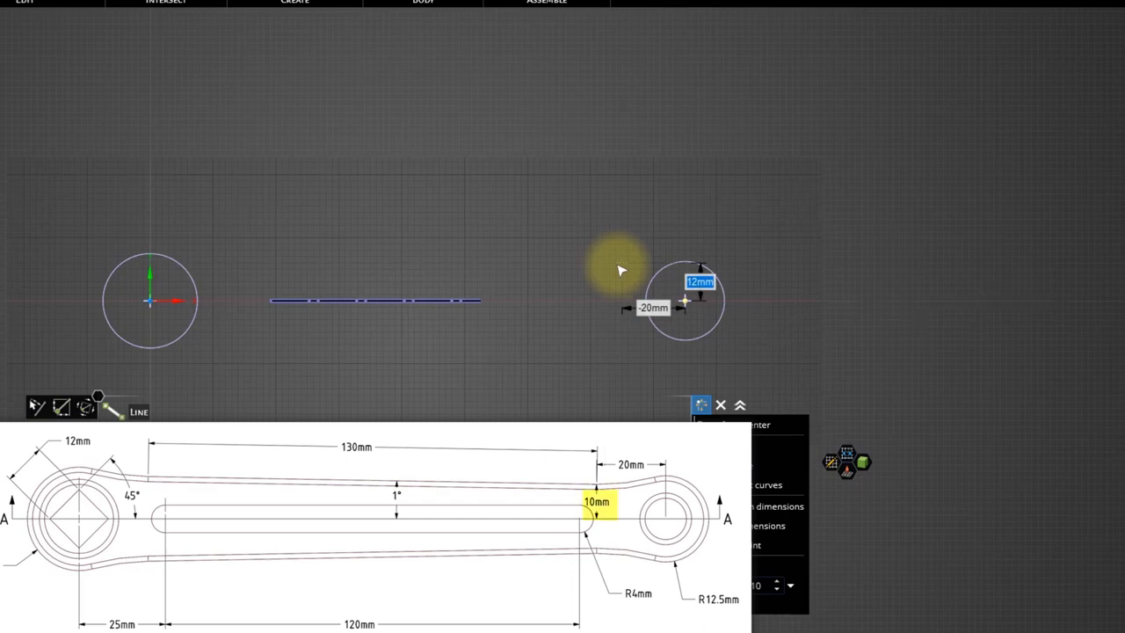
type("10")
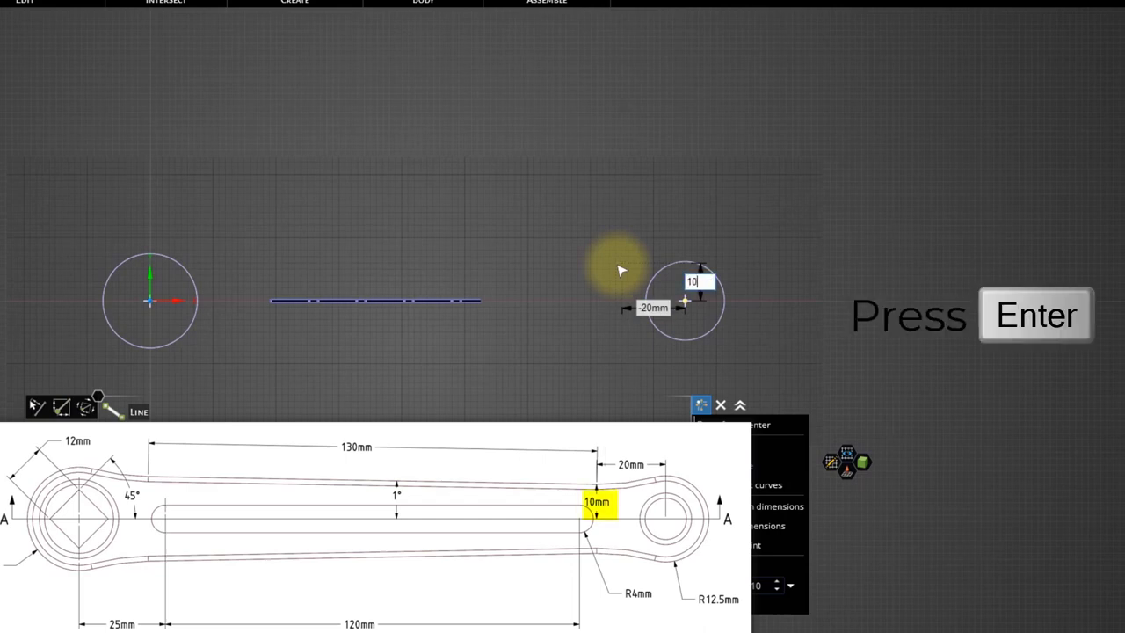
key("Return")
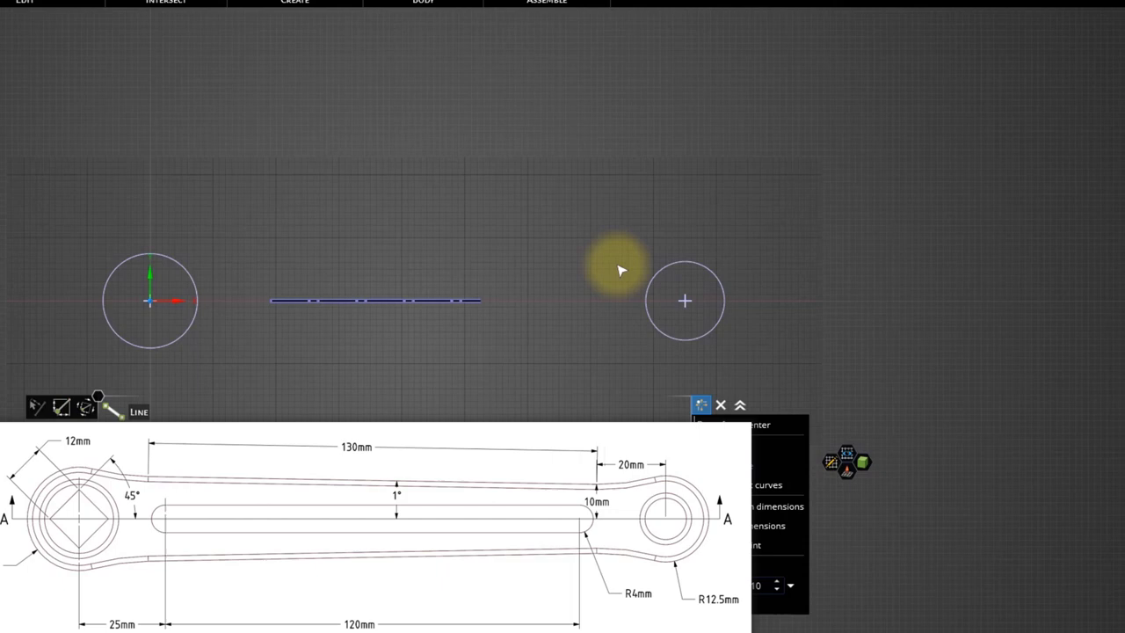
Step: Draw the arm's upper edge as a 130 mm line, mirrored below the axis
left_click(621, 269)
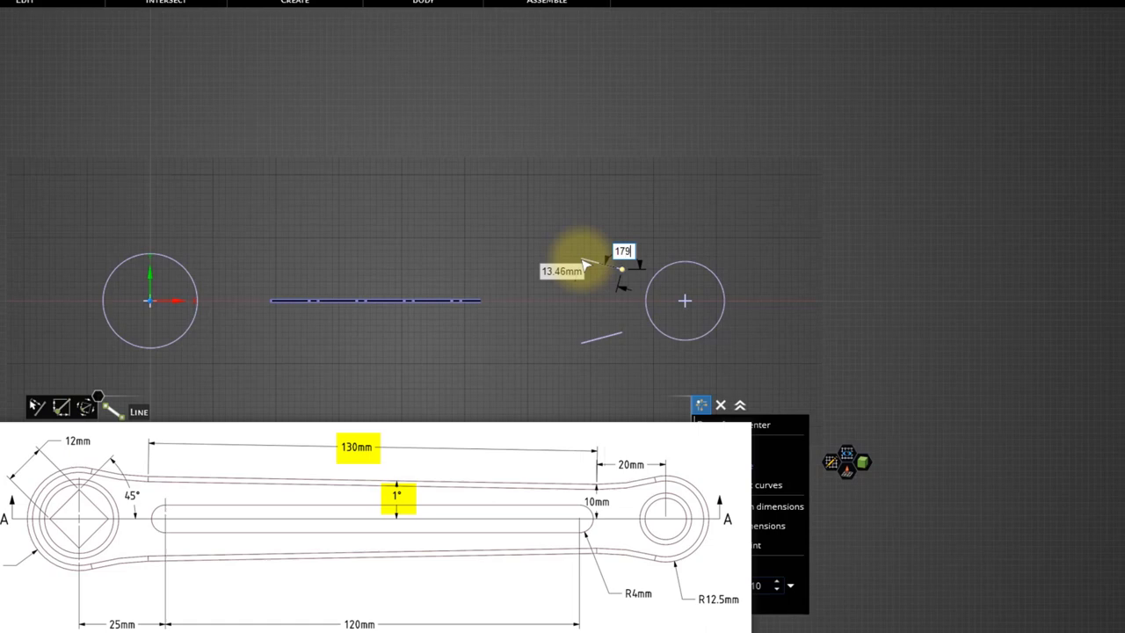
key("Tab")
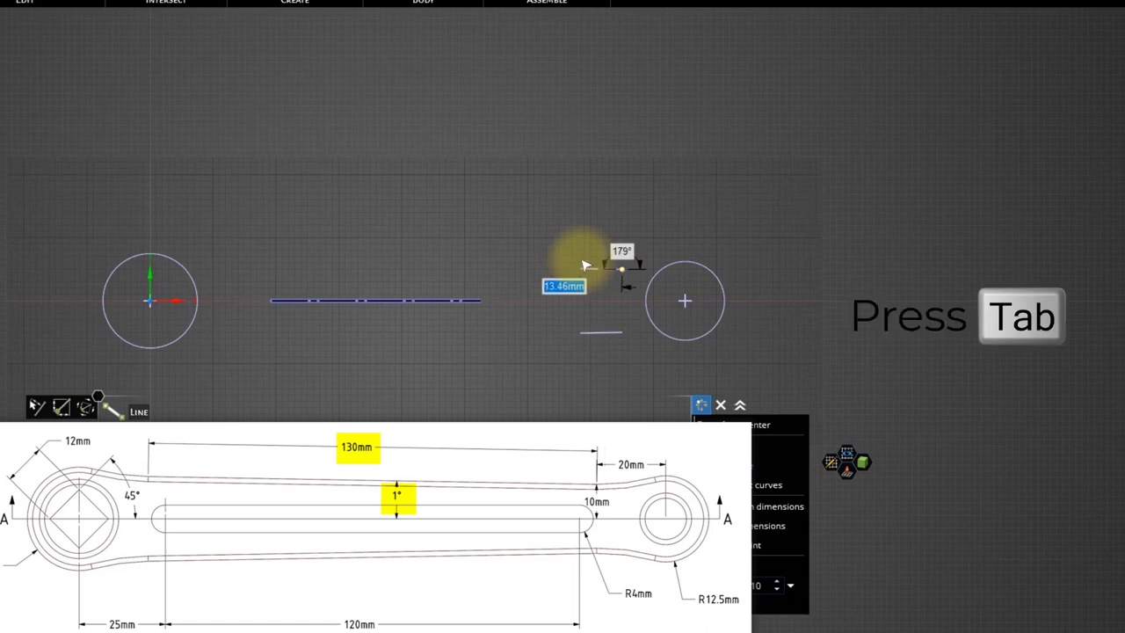
type("130")
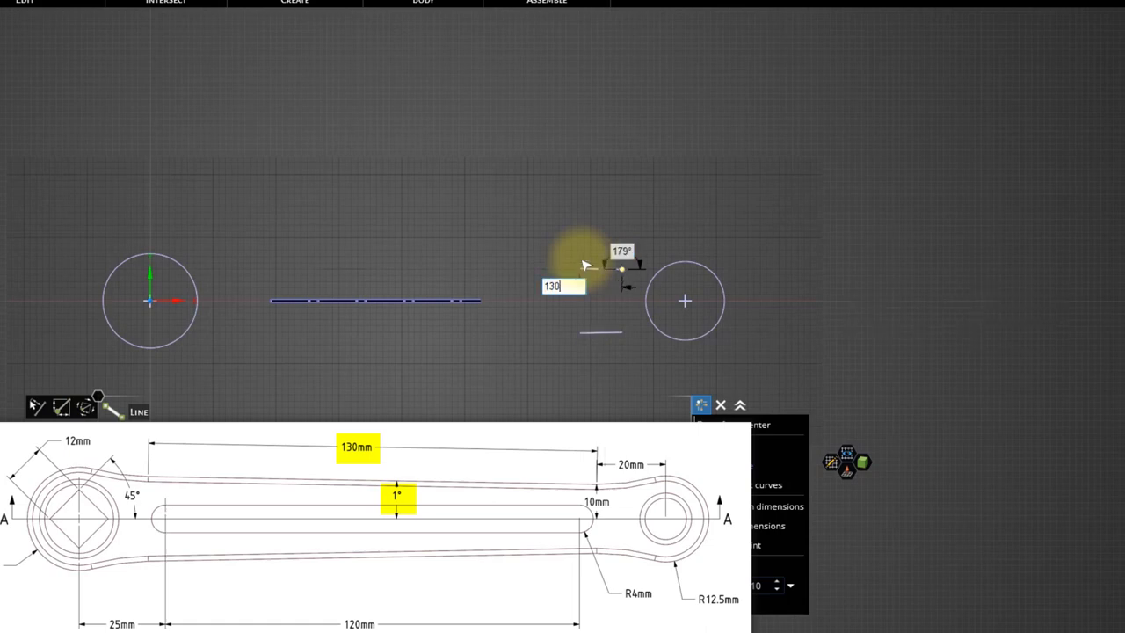
key("Return")
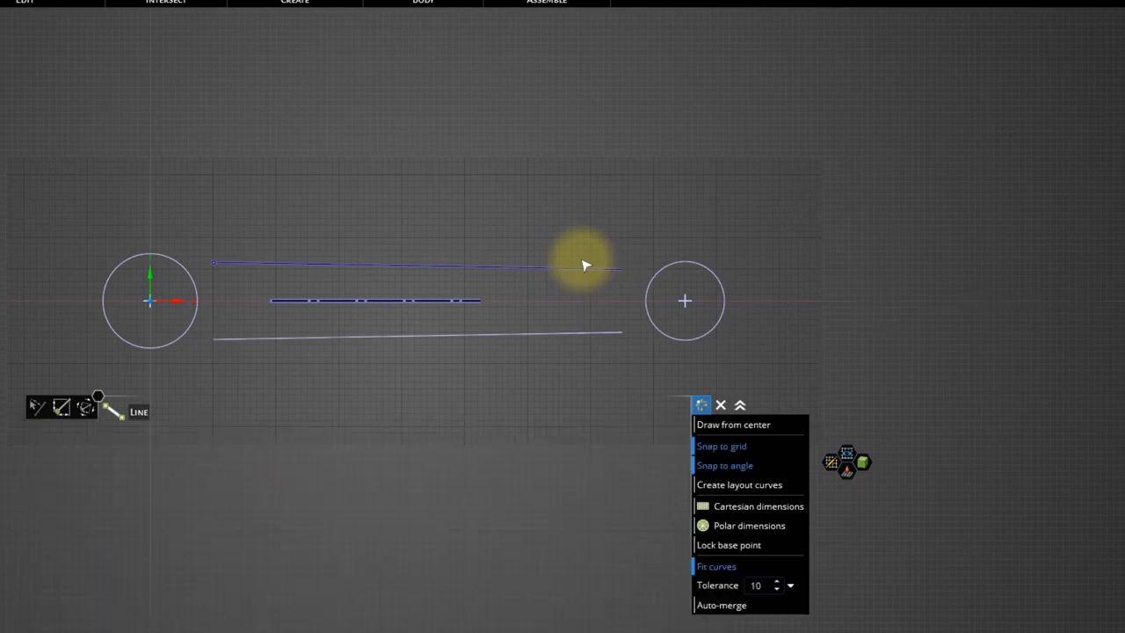
left_click(212, 262)
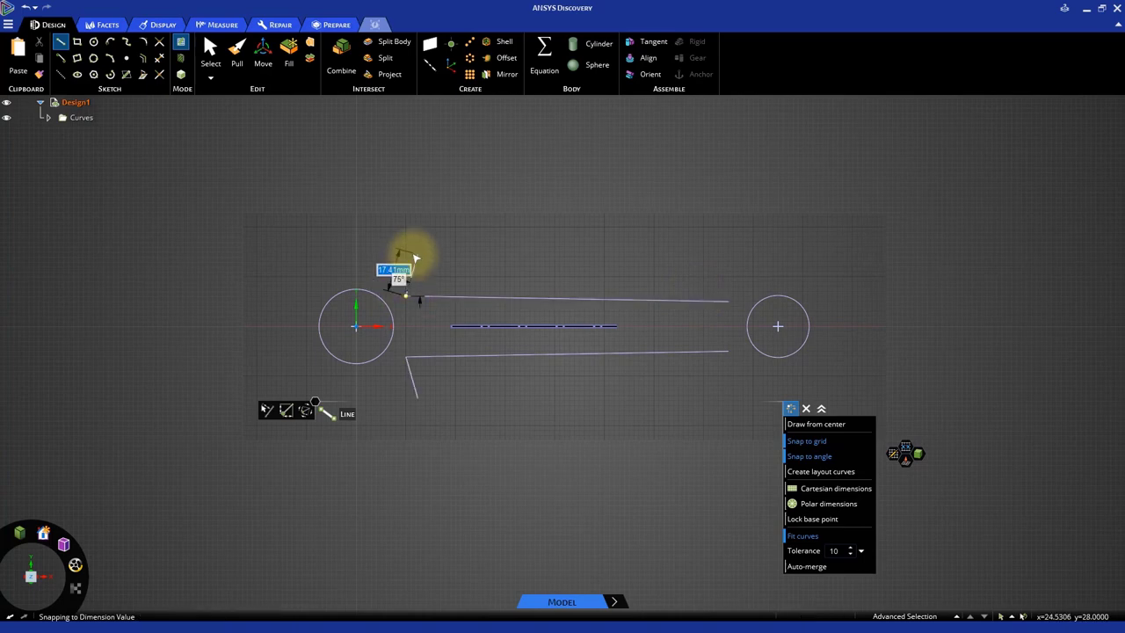
Step: Blend the arm lines into the left circle with tangent arcs and extend their ends to the right circle
left_click(111, 42)
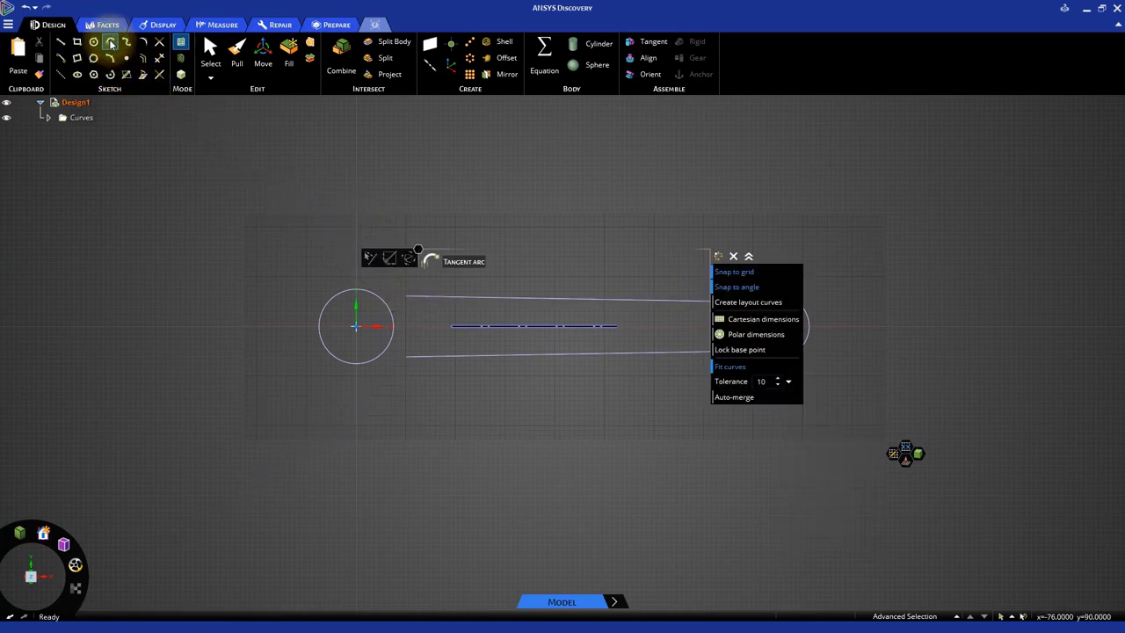
scroll(333, 255, "up", 3)
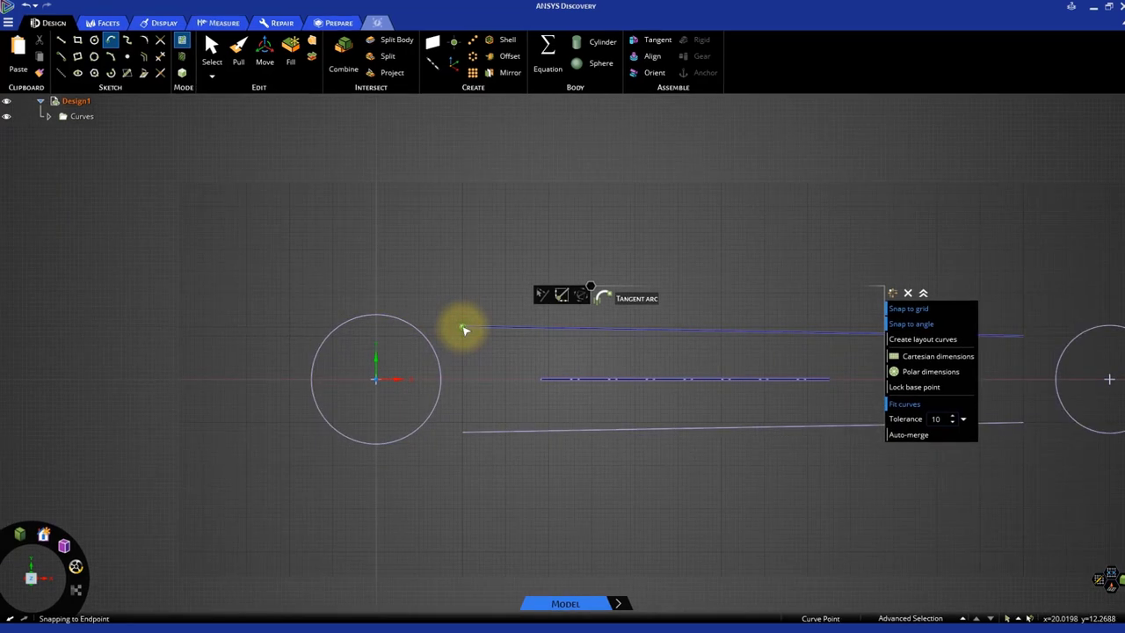
left_click(463, 328)
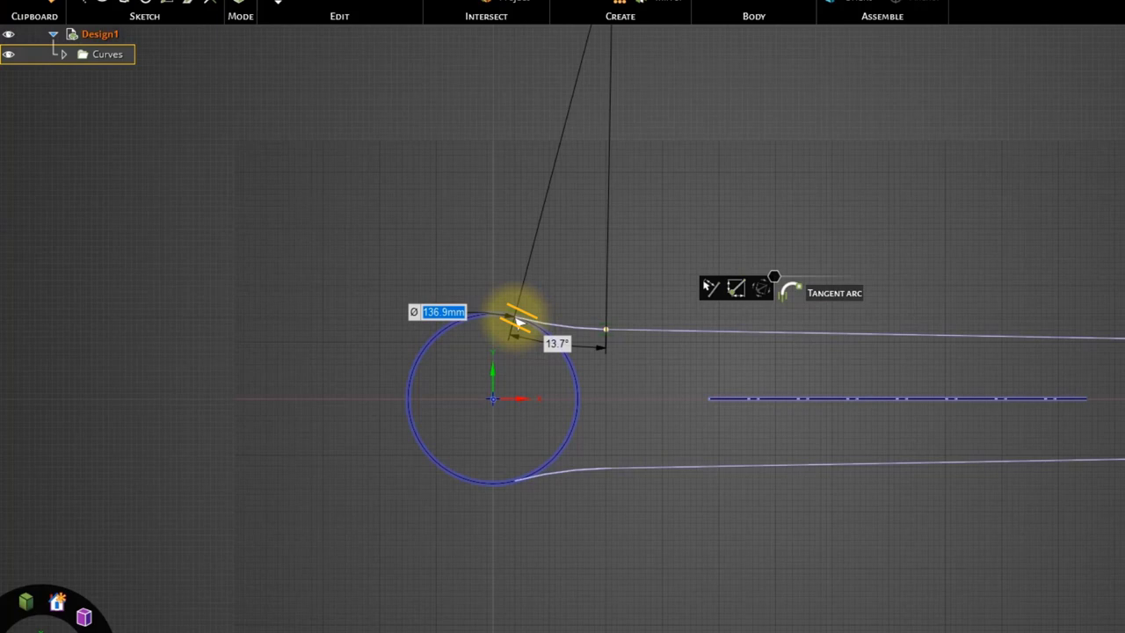
left_click(518, 322)
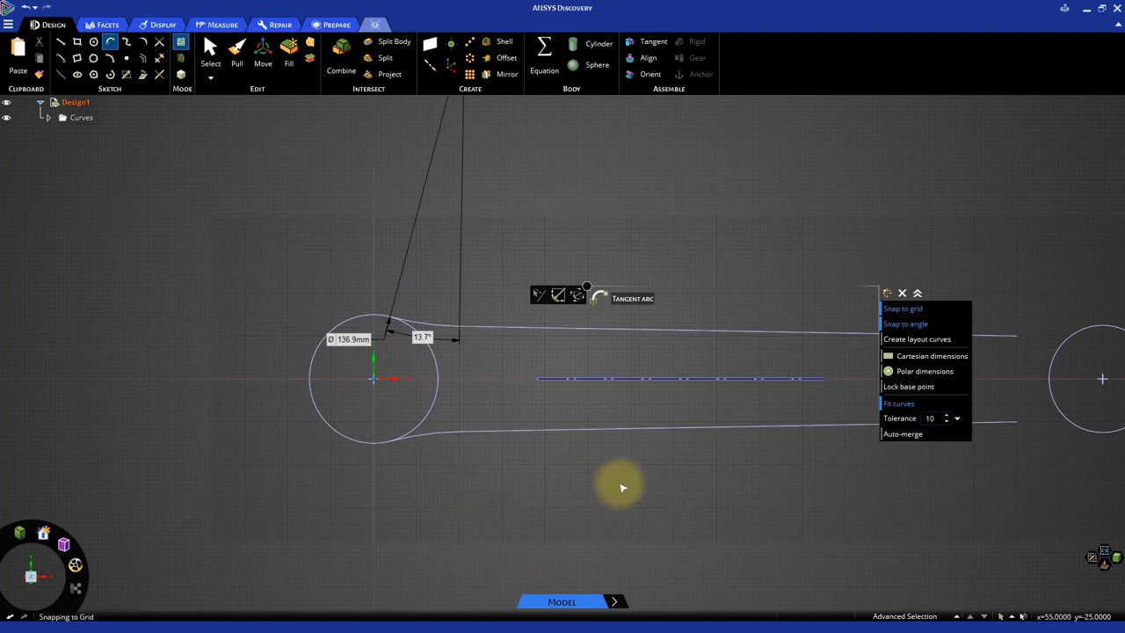
middle_click_drag(639, 469, 439, 460, "shift")
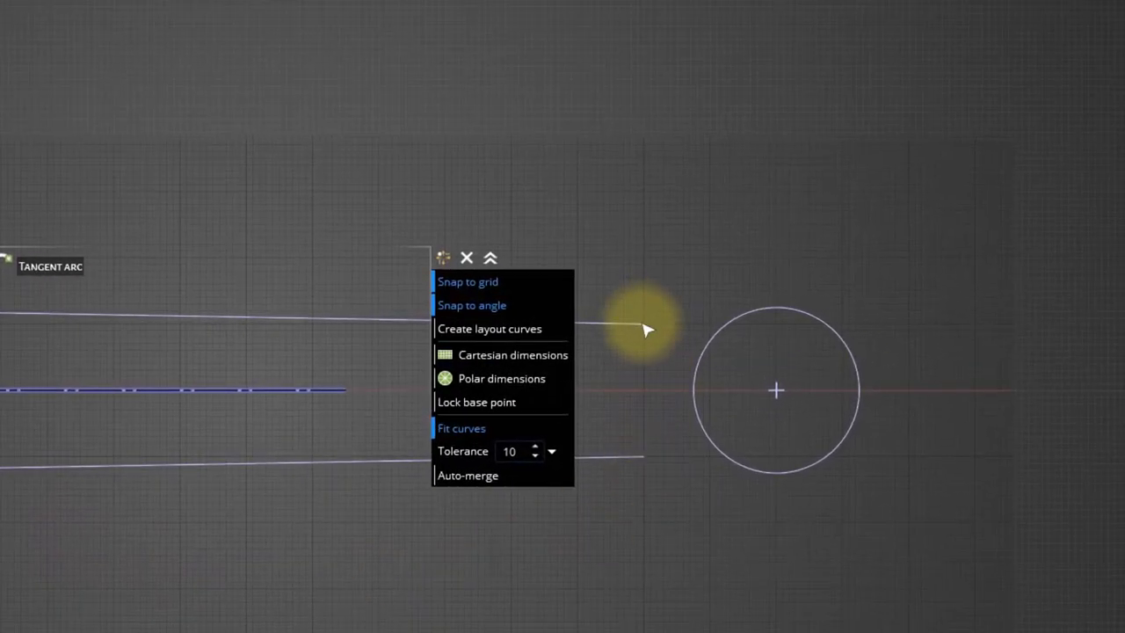
left_click_drag(647, 326, 755, 324)
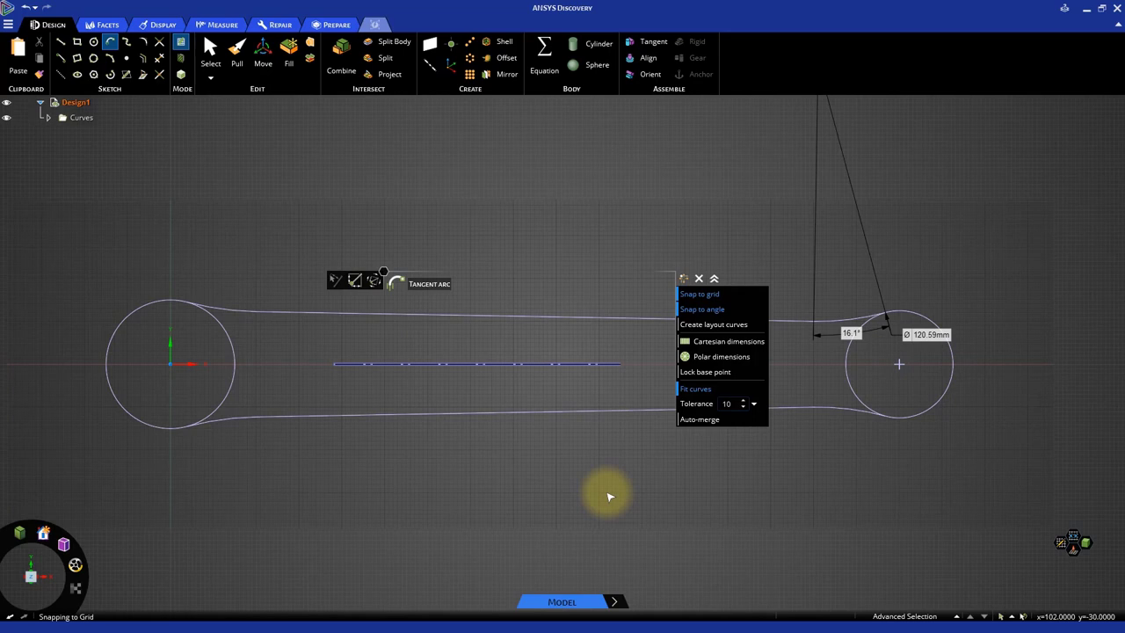
Step: Trim away both circles' inner arcs and exit the sketch to create the flat crank surface
left_click(160, 58)
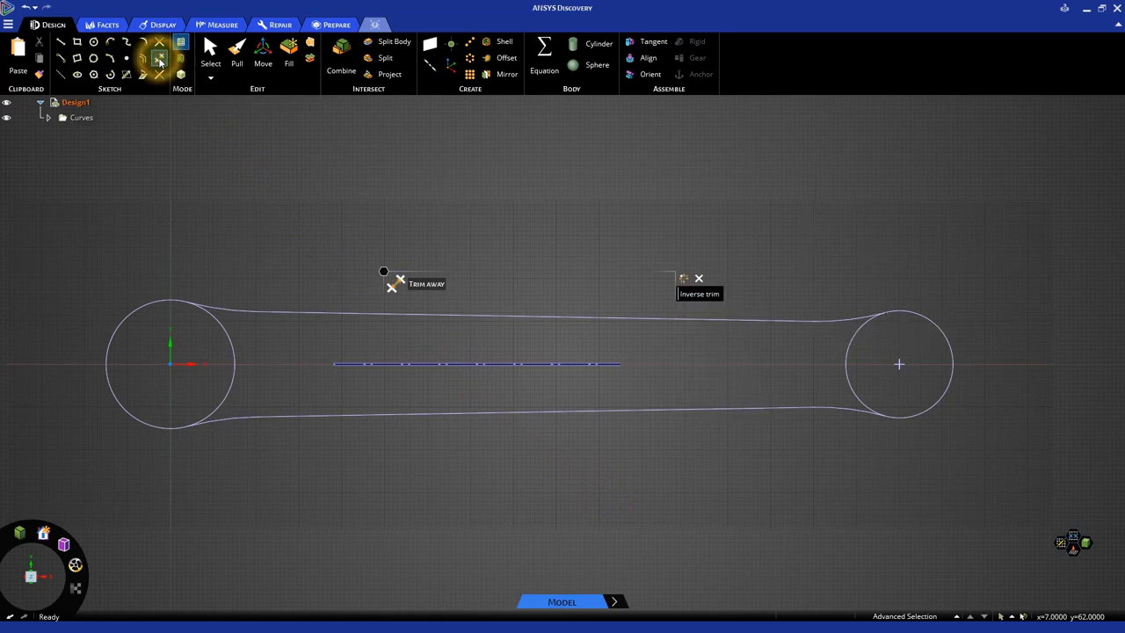
left_click(230, 343)
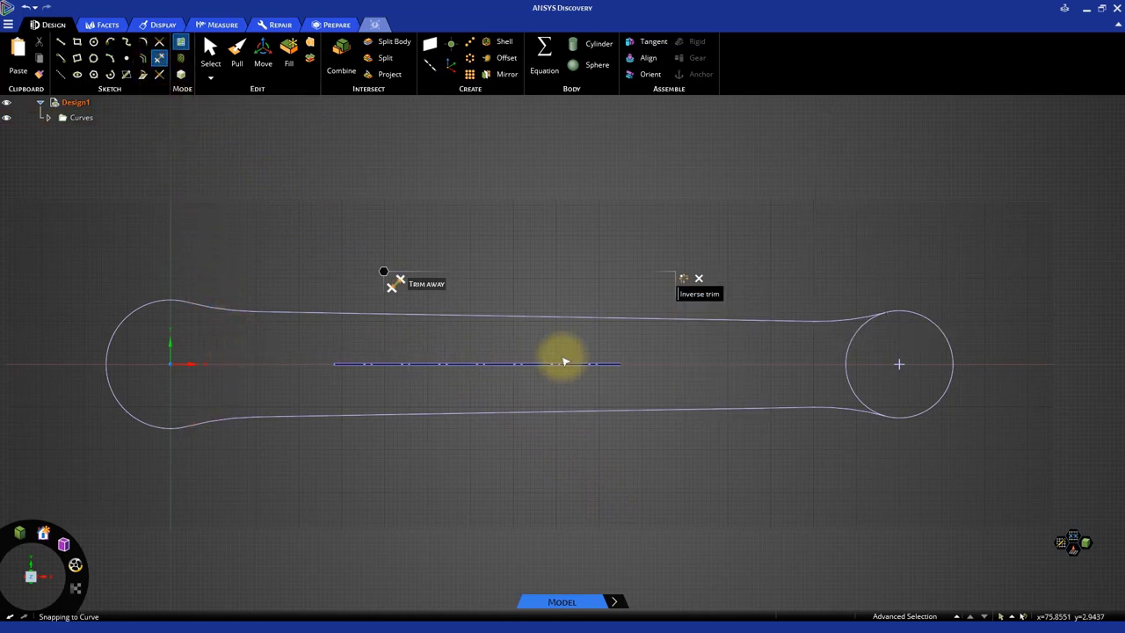
left_click(849, 372)
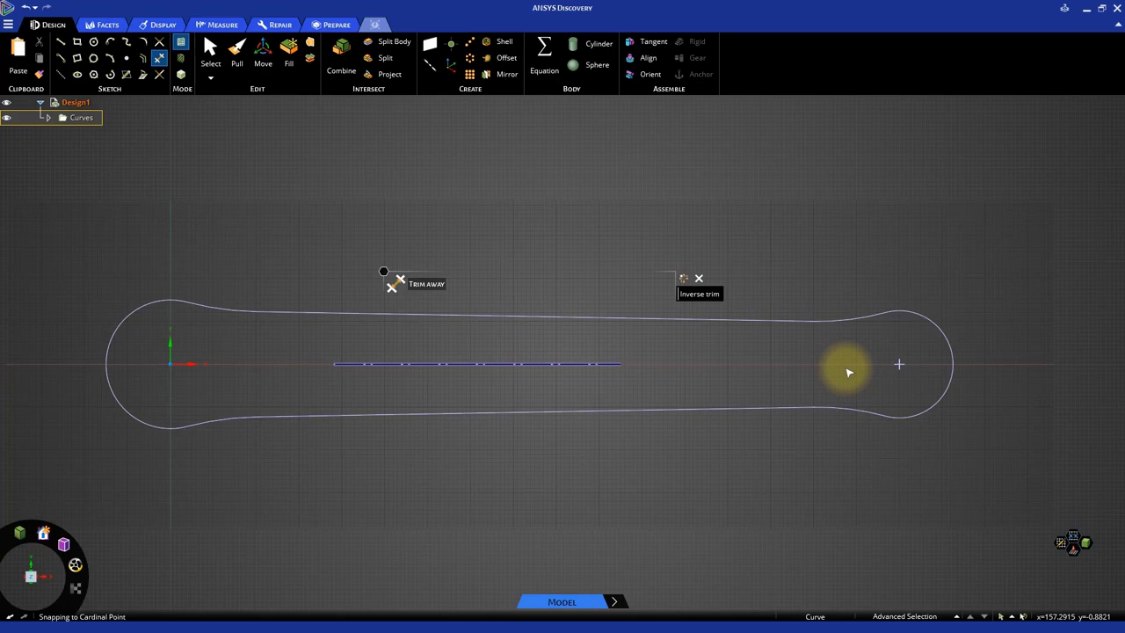
key("d")
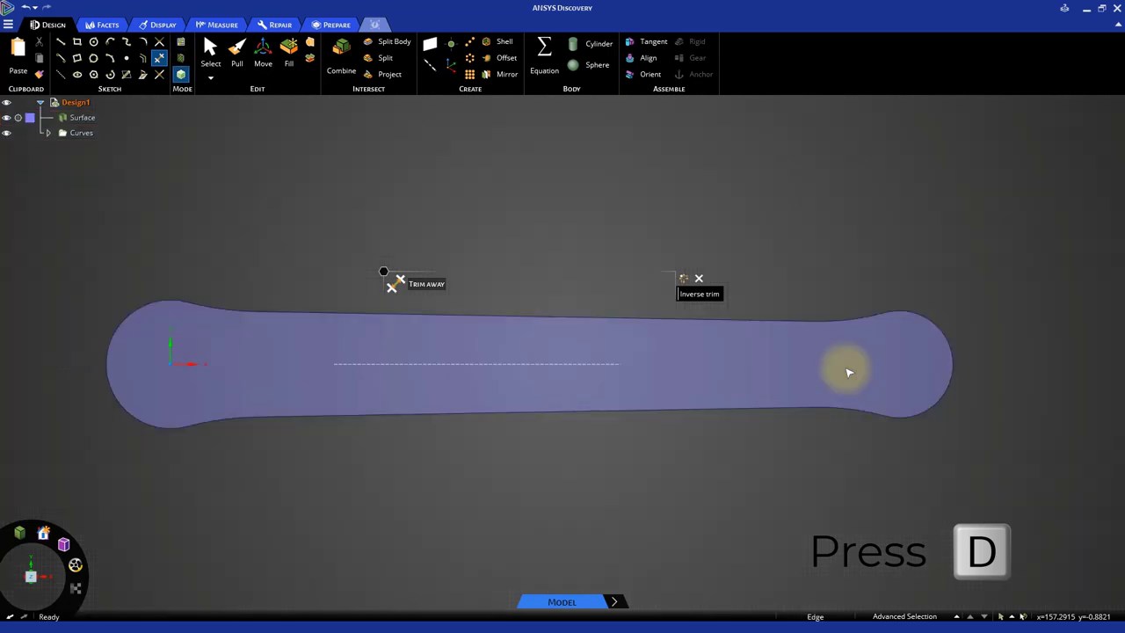
key("h")
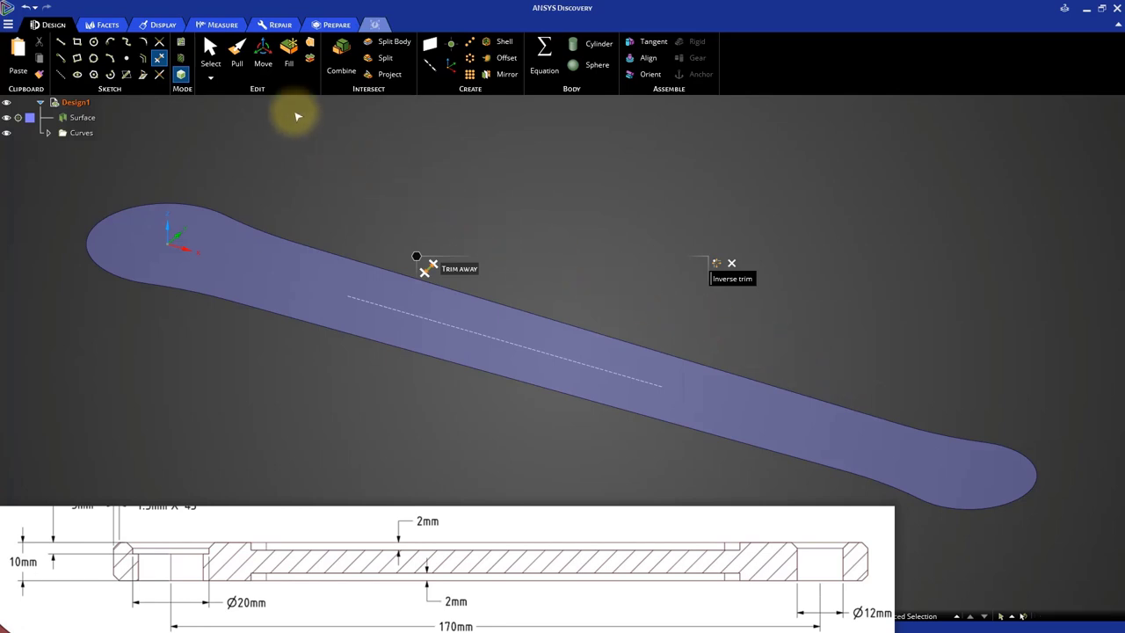
Step: Pull the crank surface up 10 mm into a solid body
left_click(236, 52)
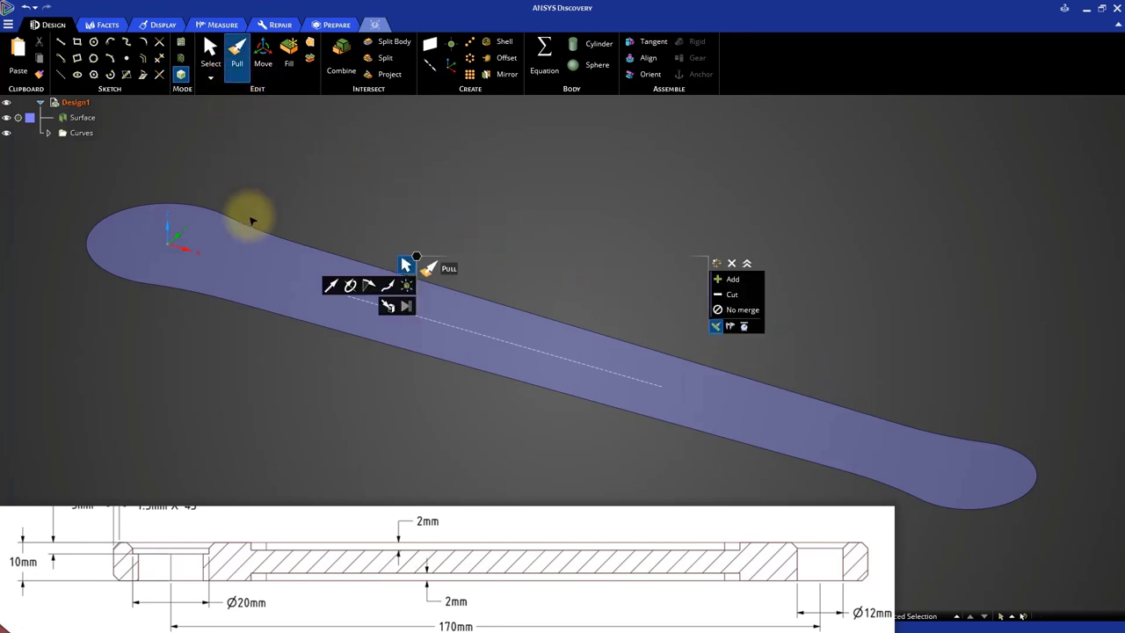
left_click(263, 276)
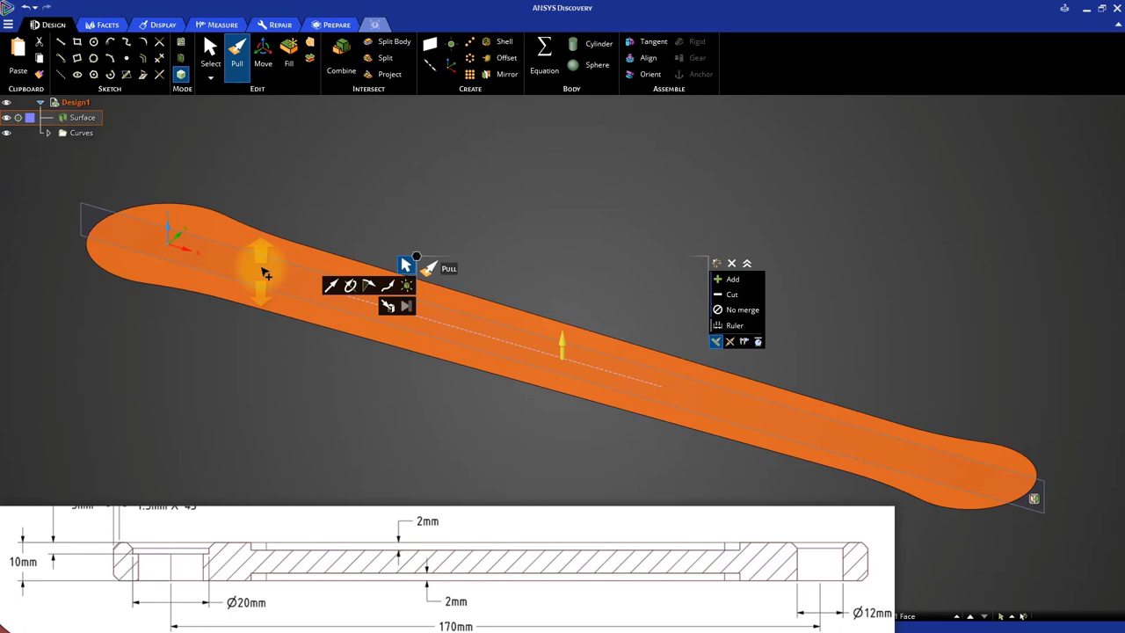
left_click_drag(262, 277, 266, 262)
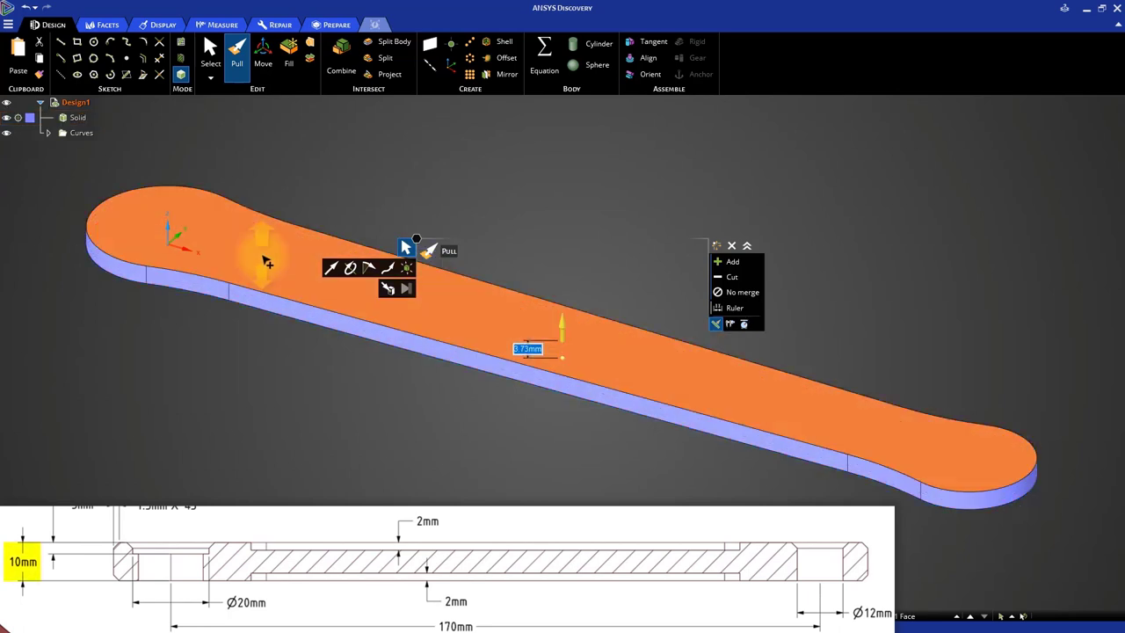
type("10")
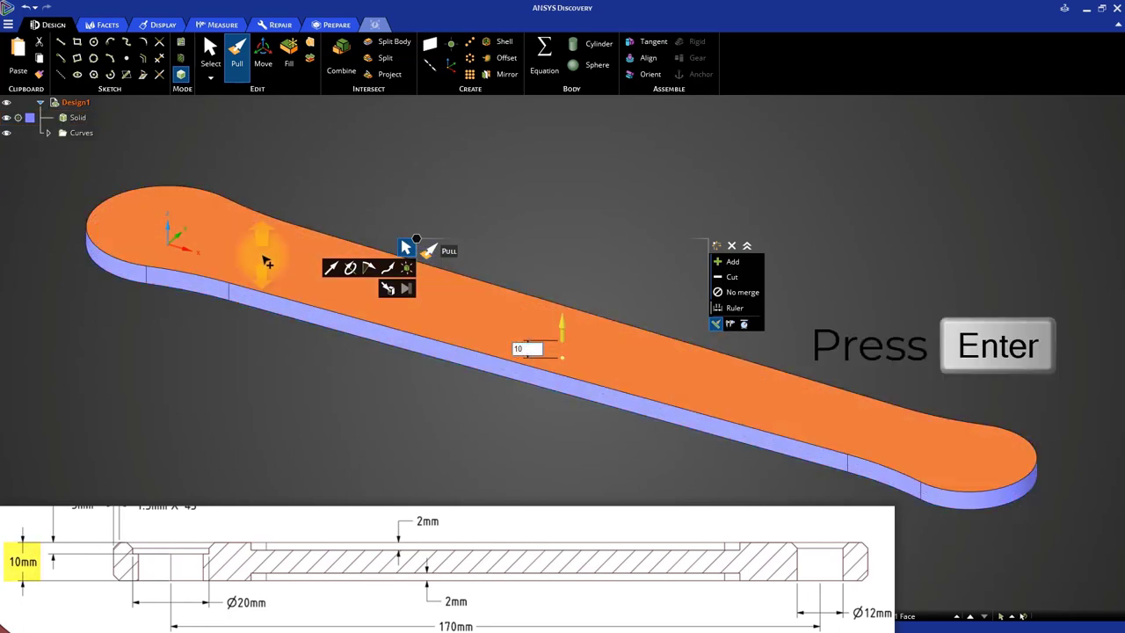
key("Return")
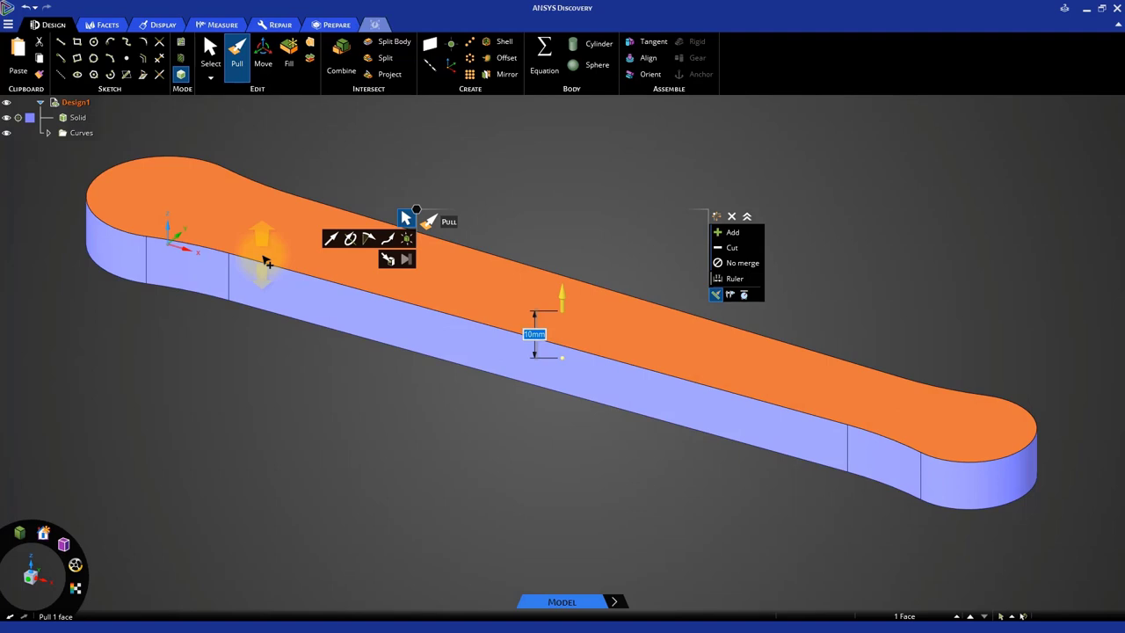
left_click(314, 390)
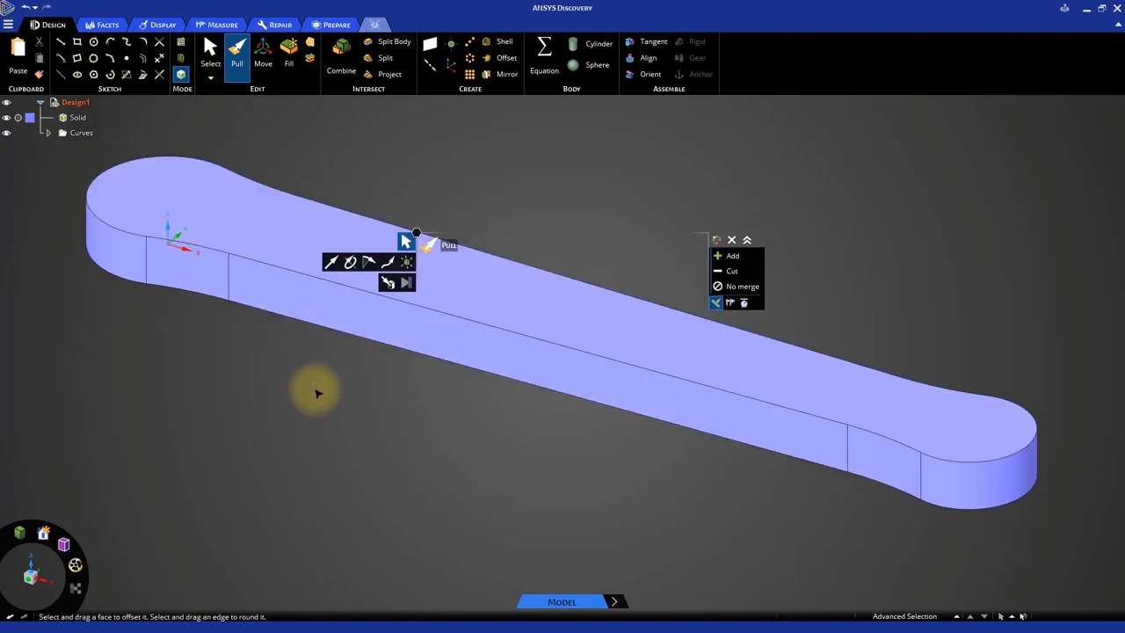
Step: Start a sketch on the crank's top face, viewed head-on
key("s")
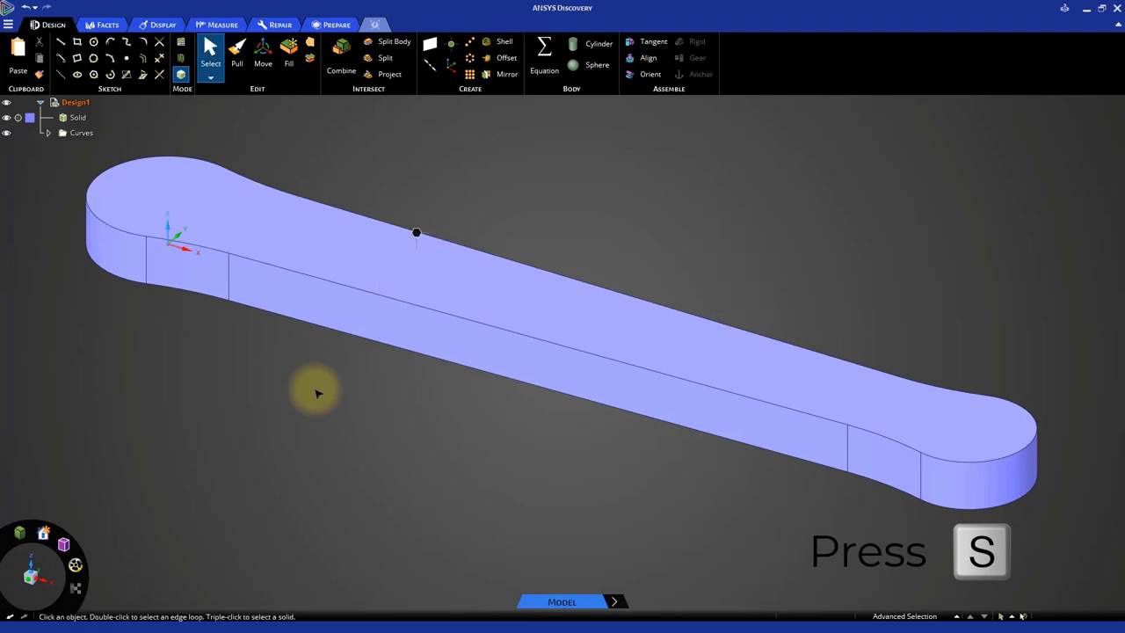
left_click(404, 281)
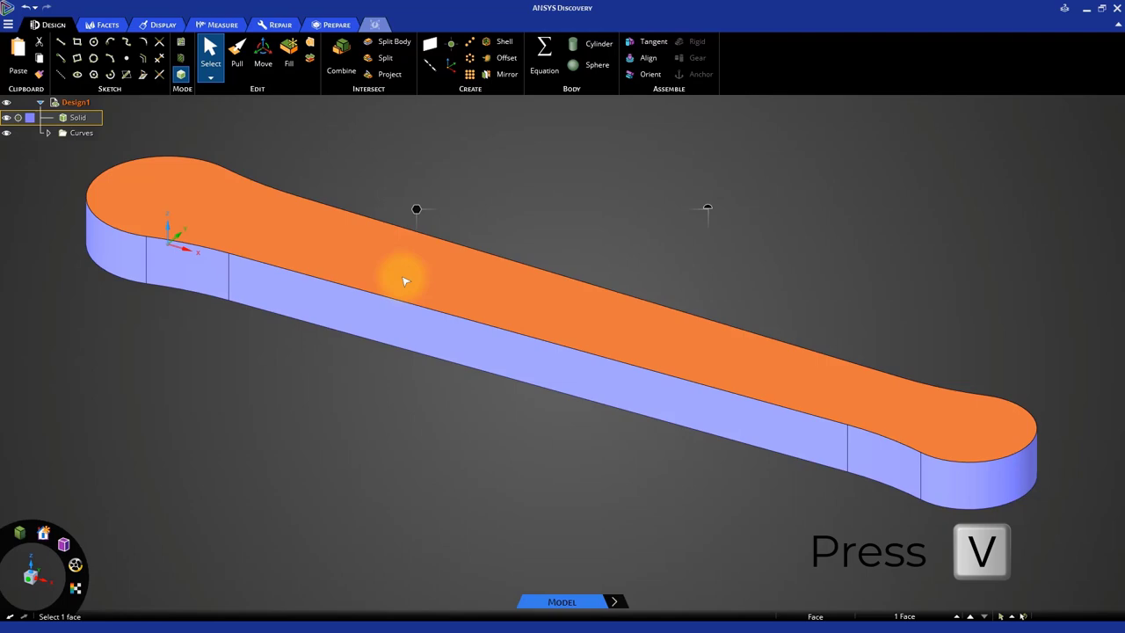
key("v")
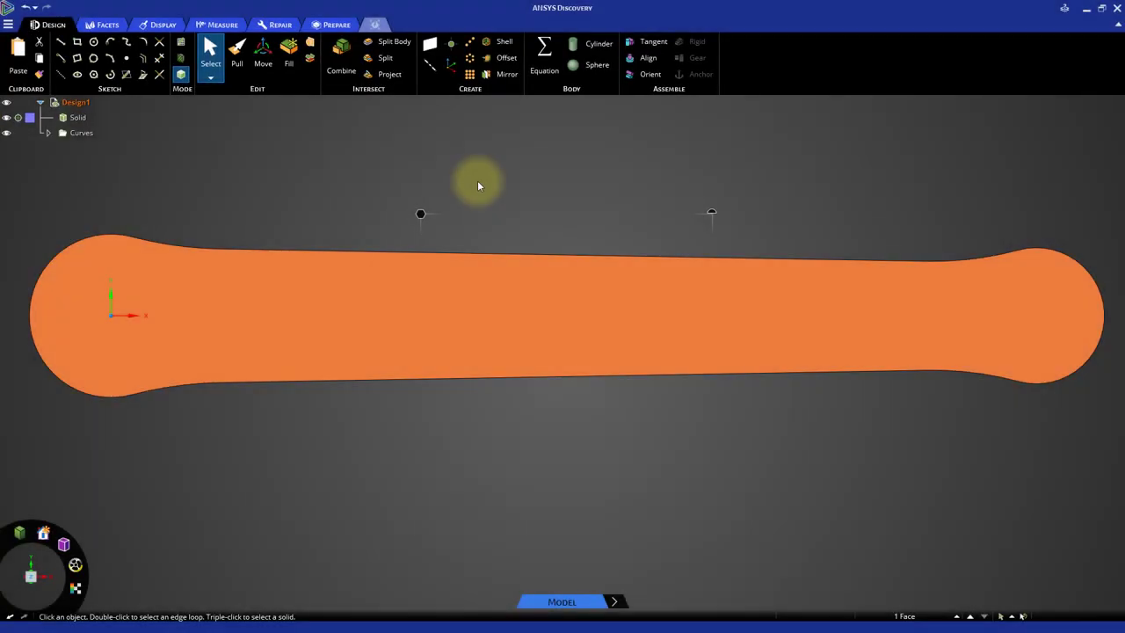
left_click(182, 44)
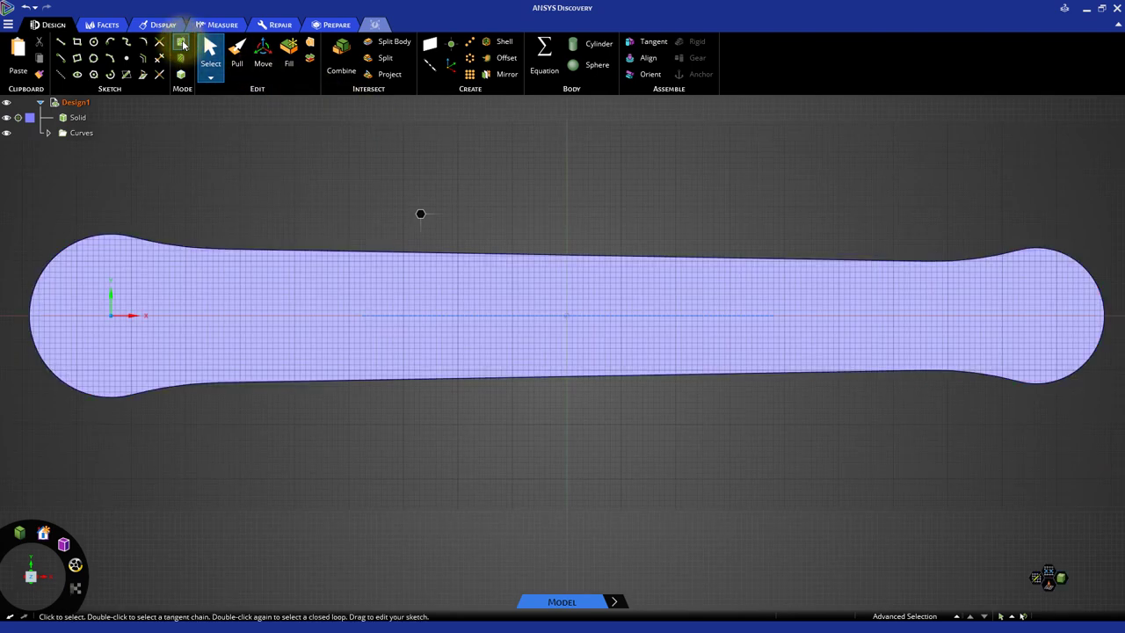
Step: Draw a 12 mm diameter circle centred on the right end's arc centre
left_click(94, 44)
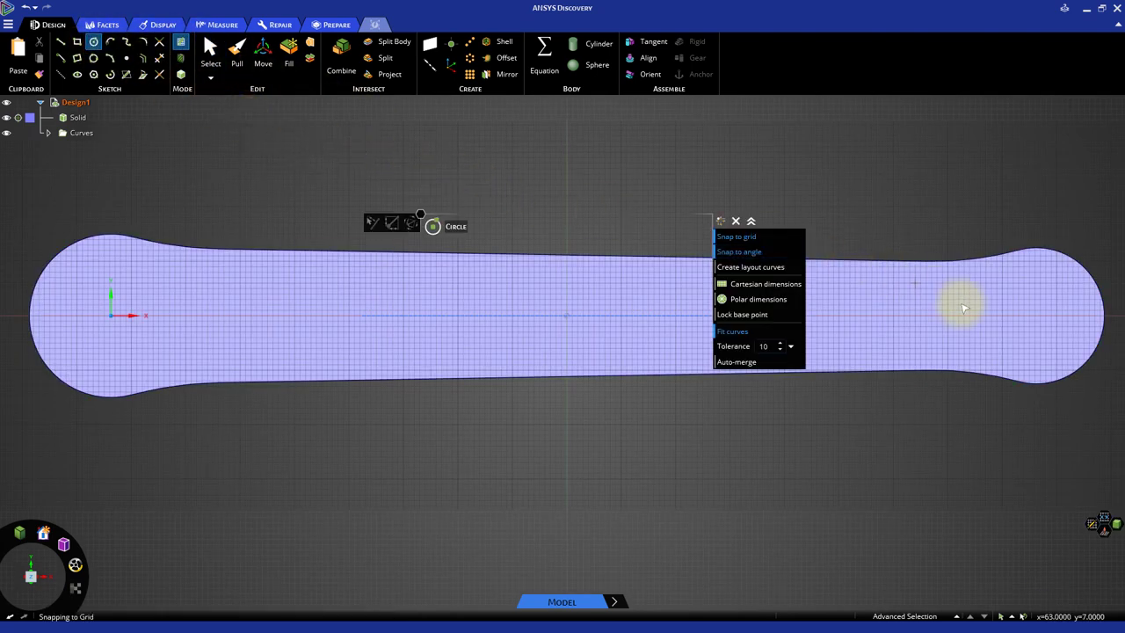
middle_click_drag(1047, 332, 787, 327, "shift")
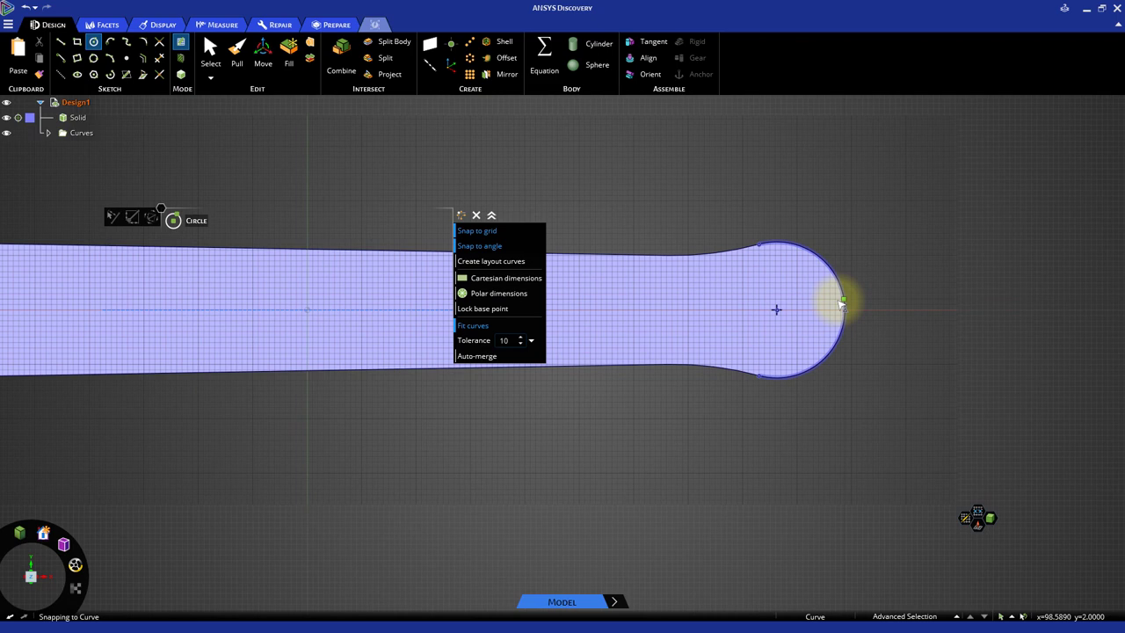
left_click(777, 311)
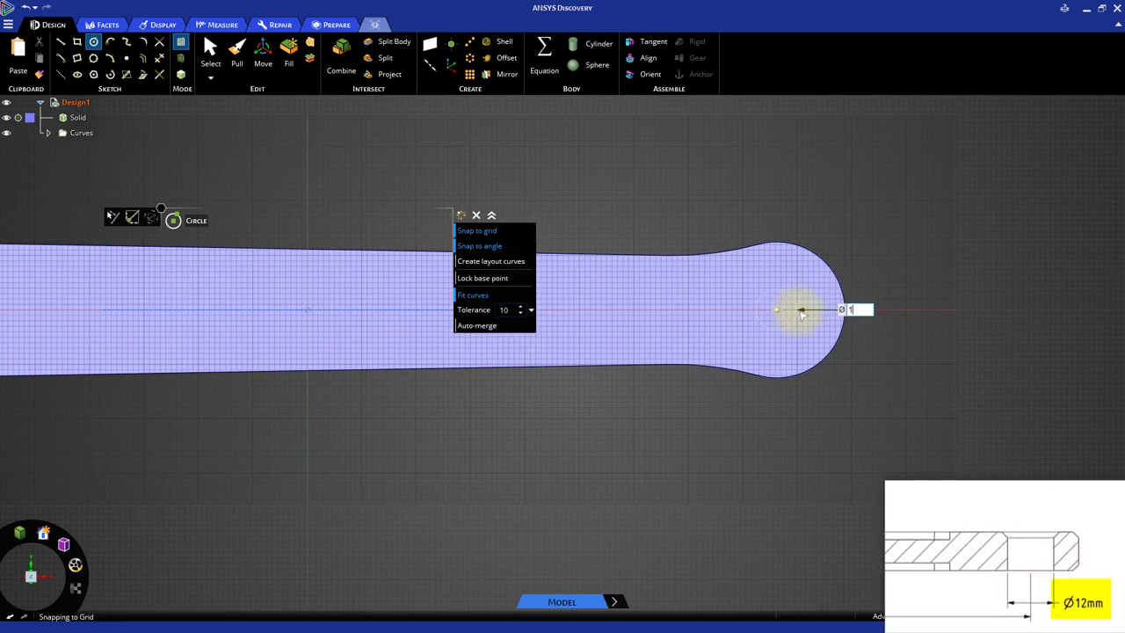
type("12")
key("Return")
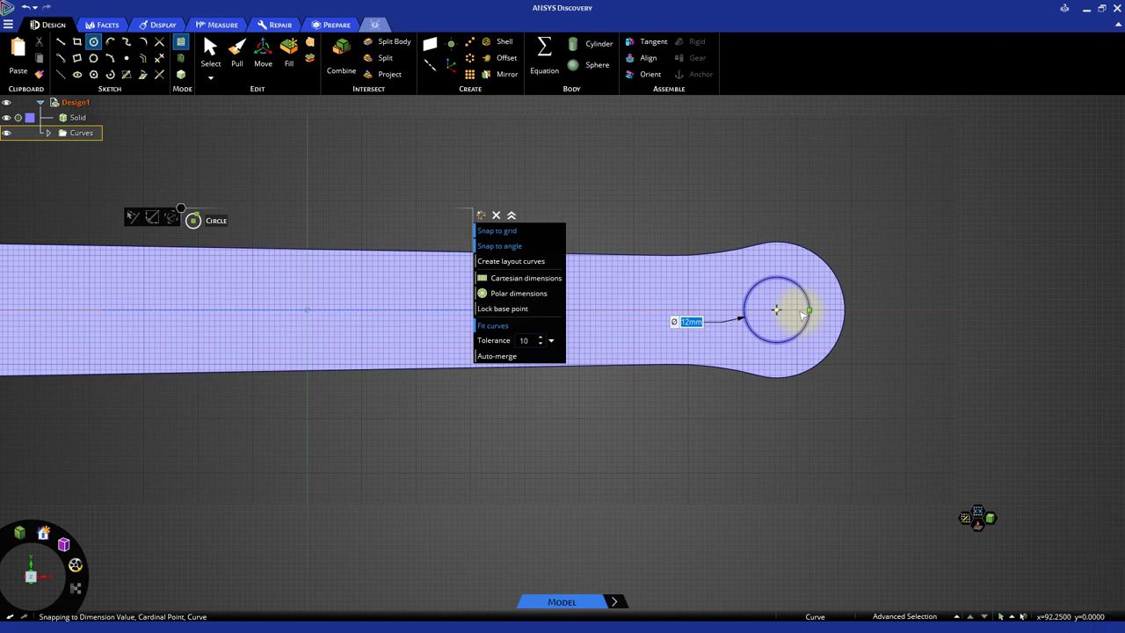
Step: Turn on Fade Scene and bring the crank's left end into view for sketching rectangles
left_click(167, 25)
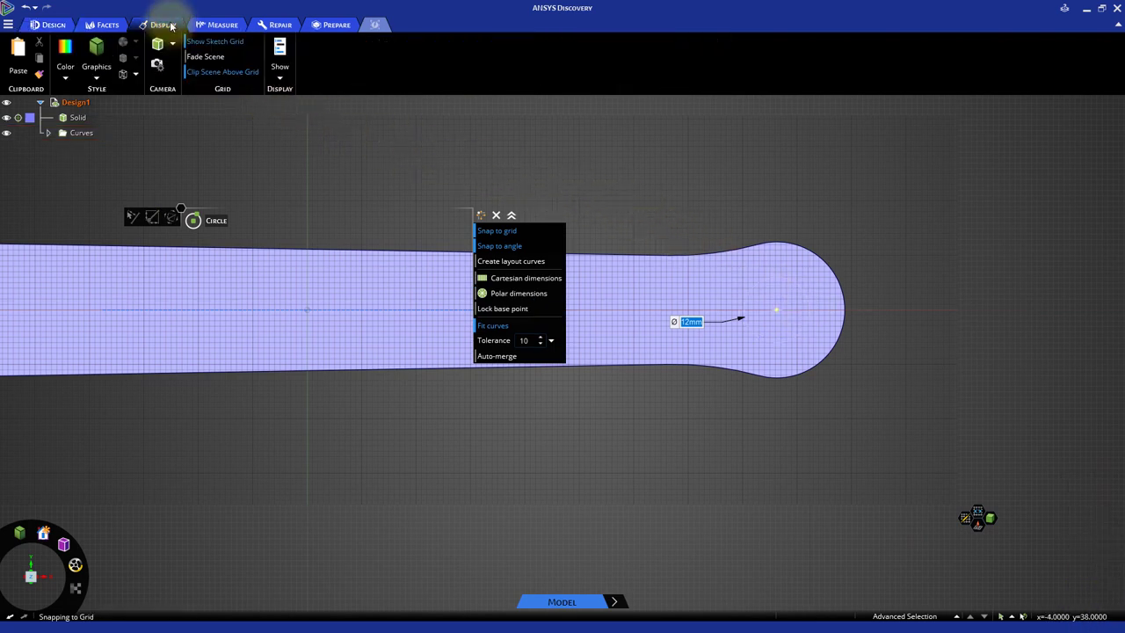
left_click(198, 58)
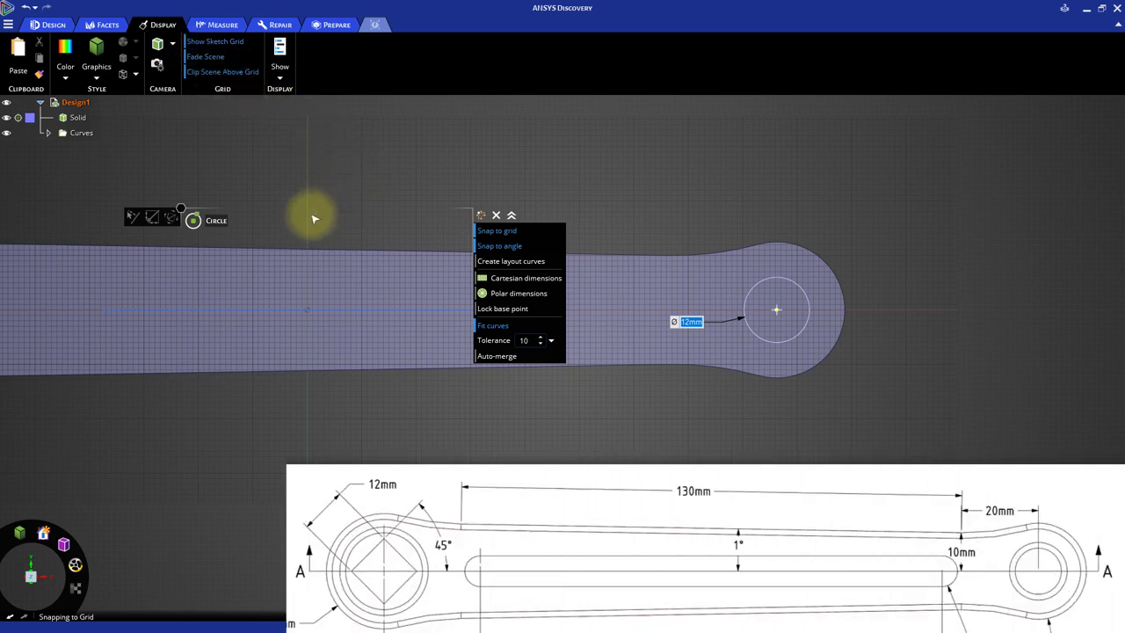
mouse_move(321, 216)
middle_mouse_down("shift")
mouse_move(798, 251)
mouse_move(821, 238)
middle_mouse_up("shift")
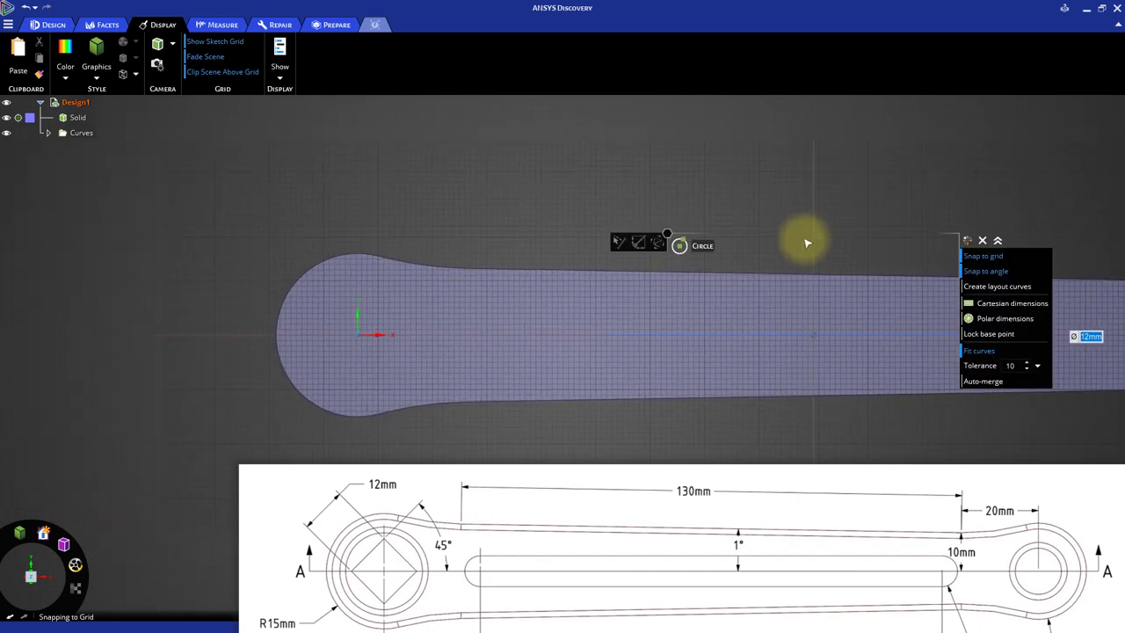
left_click(56, 26)
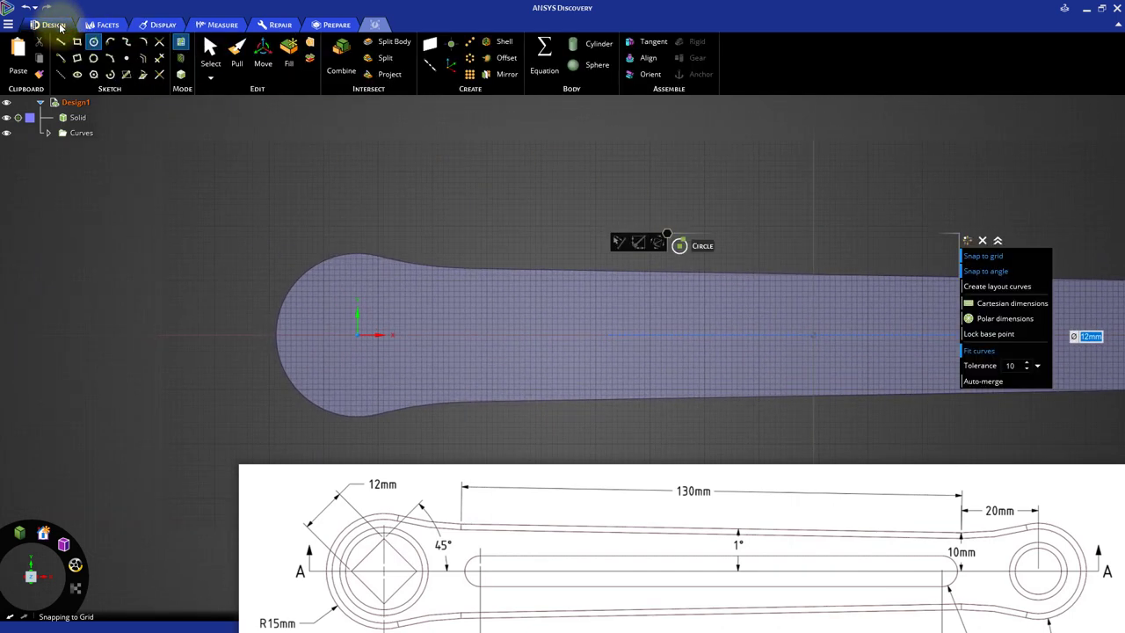
Step: Scrap the first rectangle and draw a 12 × 12 mm square centred on the sketch origin
left_click(76, 41)
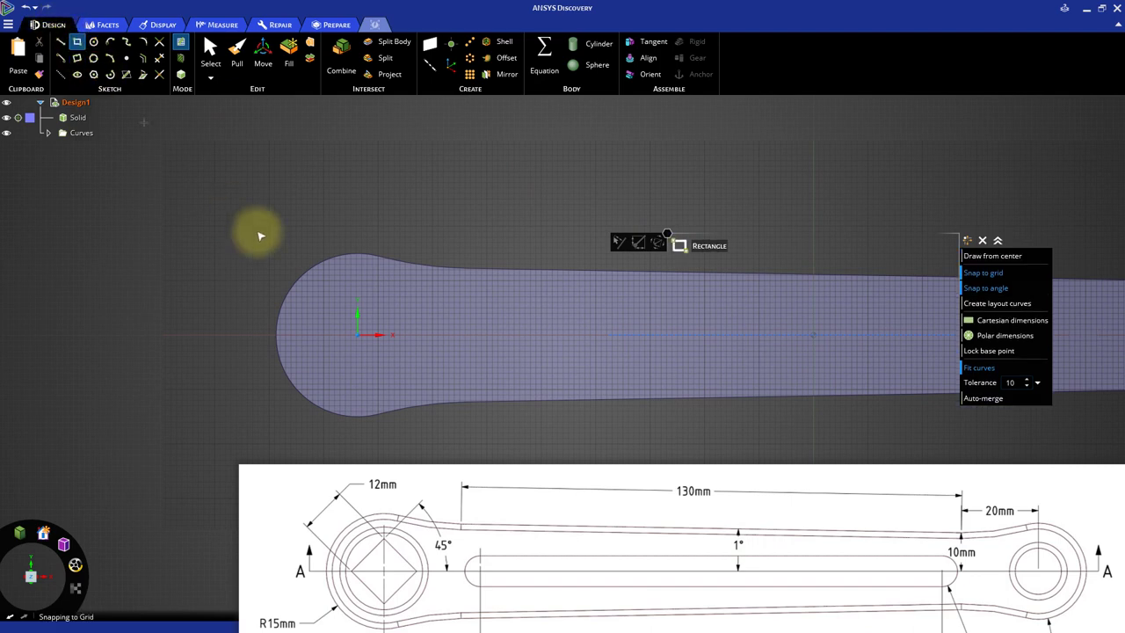
left_click(324, 287)
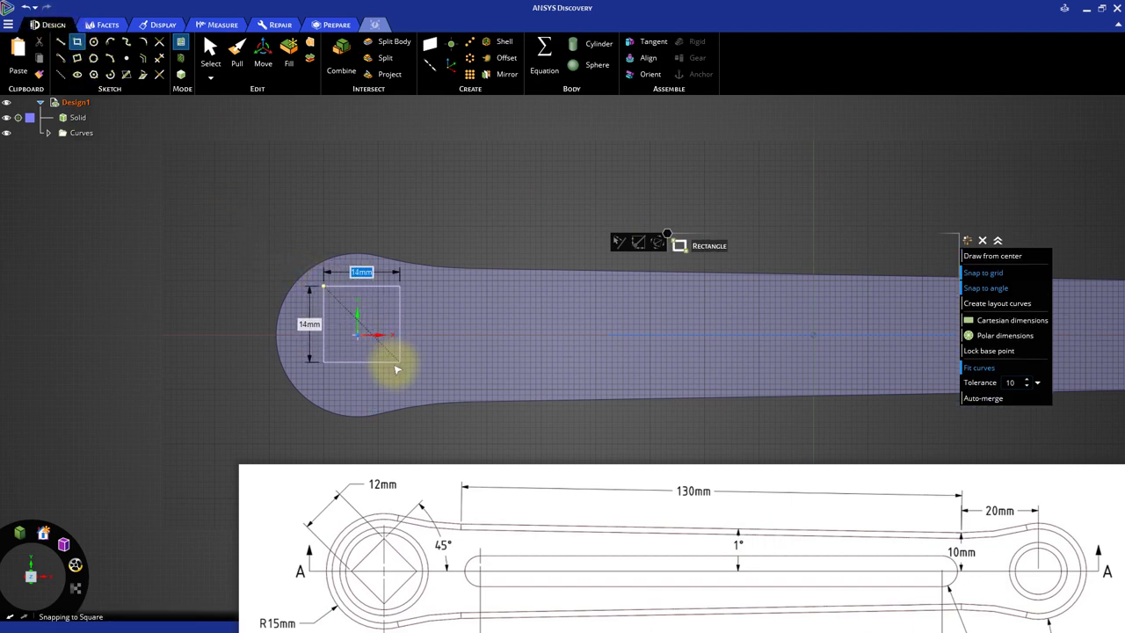
key("Tab")
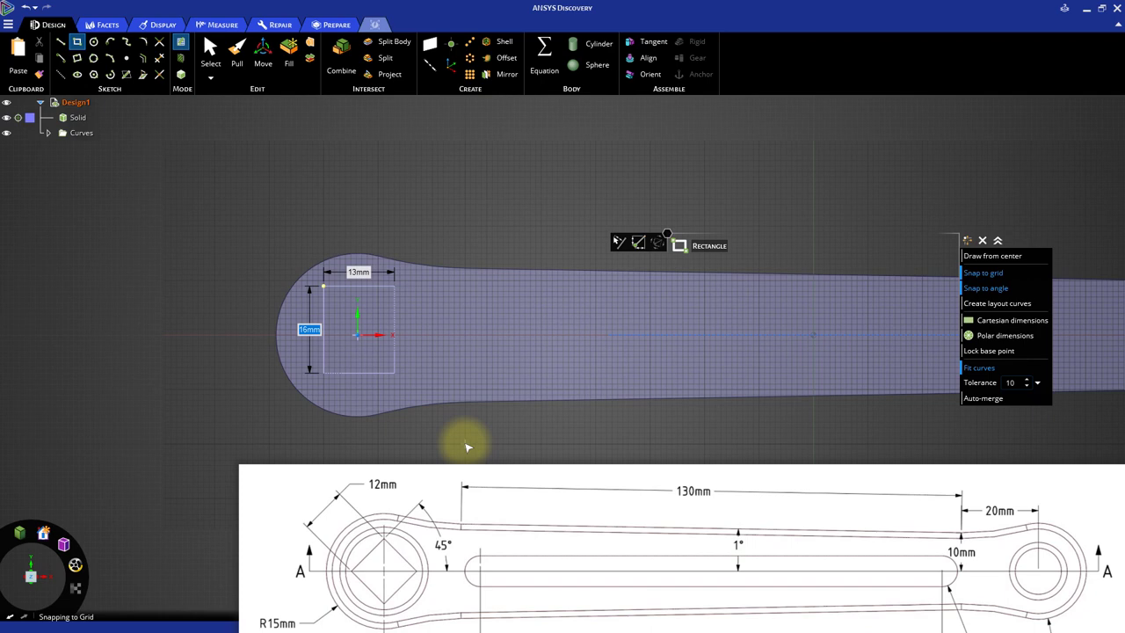
left_click(29, 8)
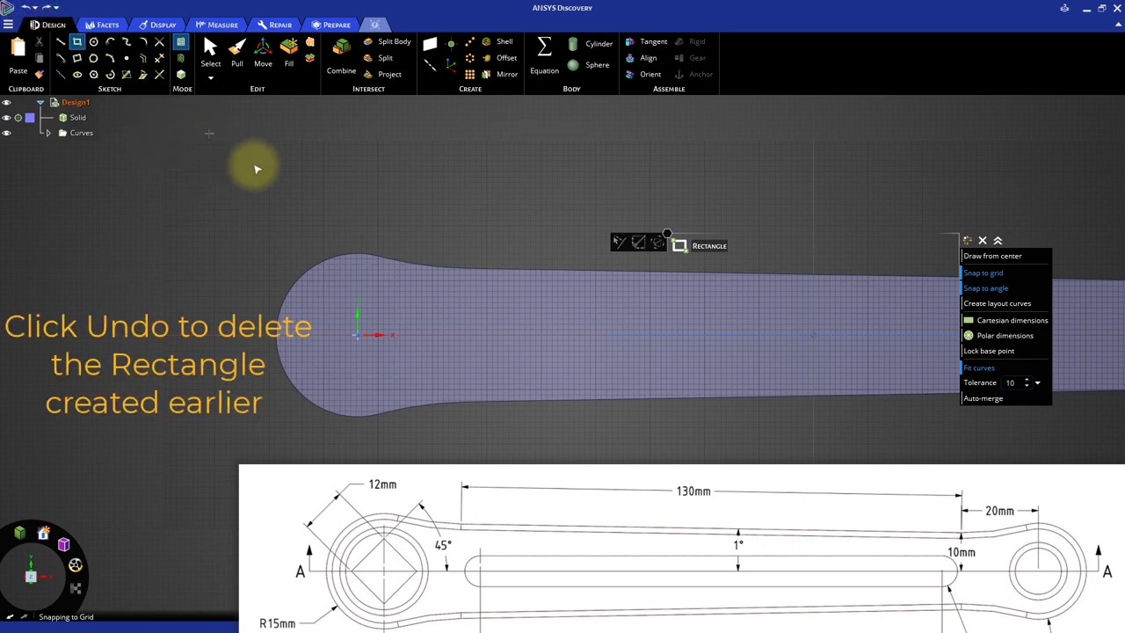
left_click(971, 260)
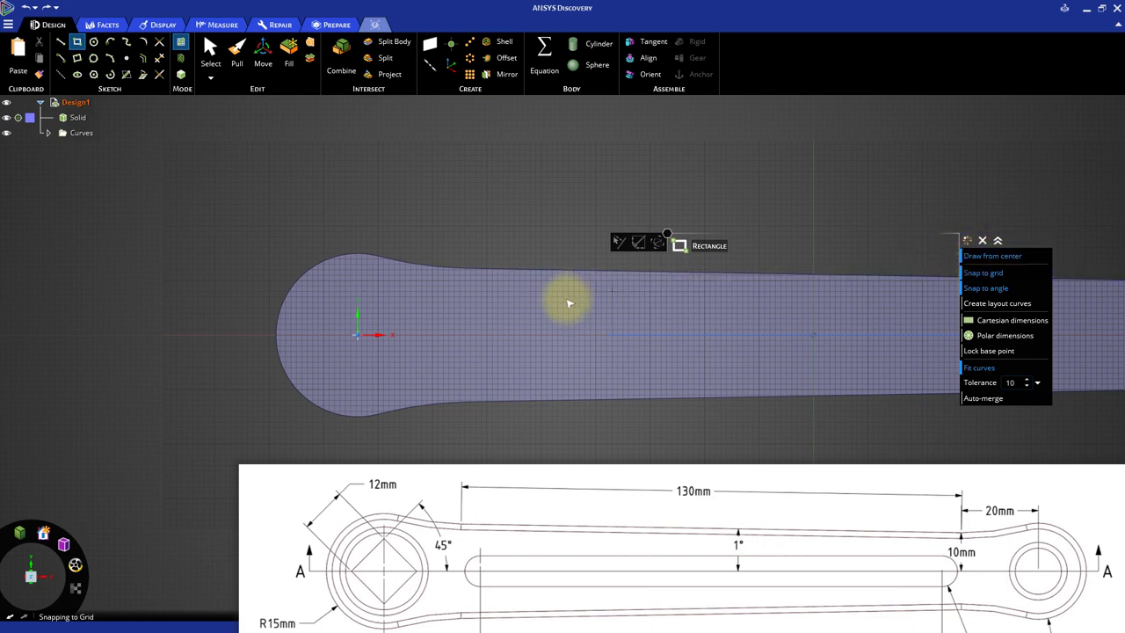
left_click(358, 334)
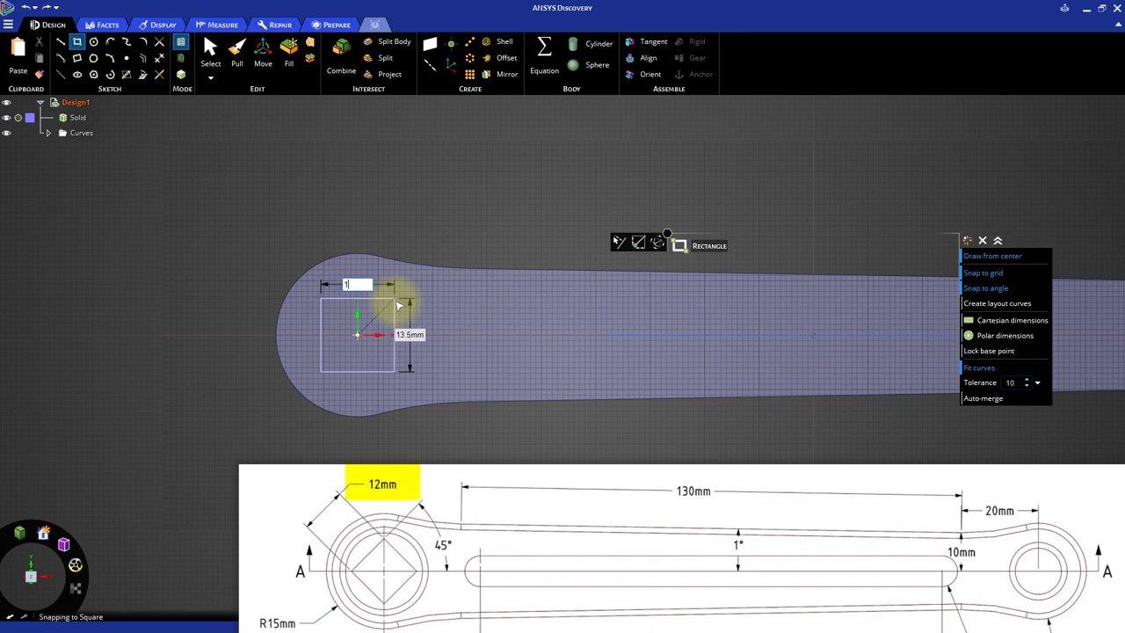
key("Tab")
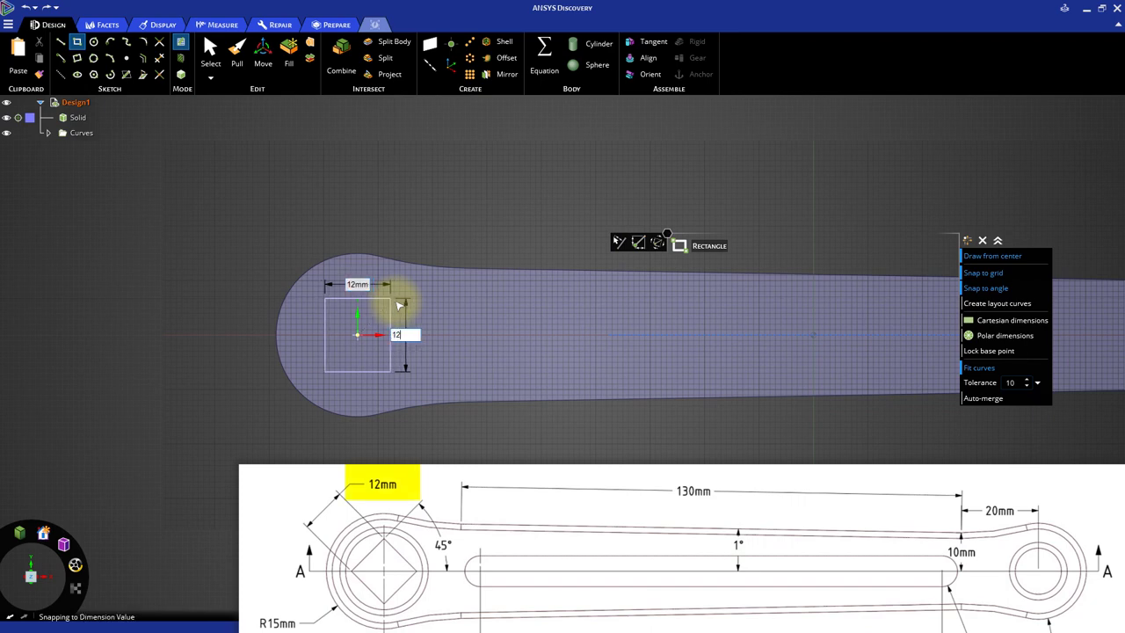
key("Tab")
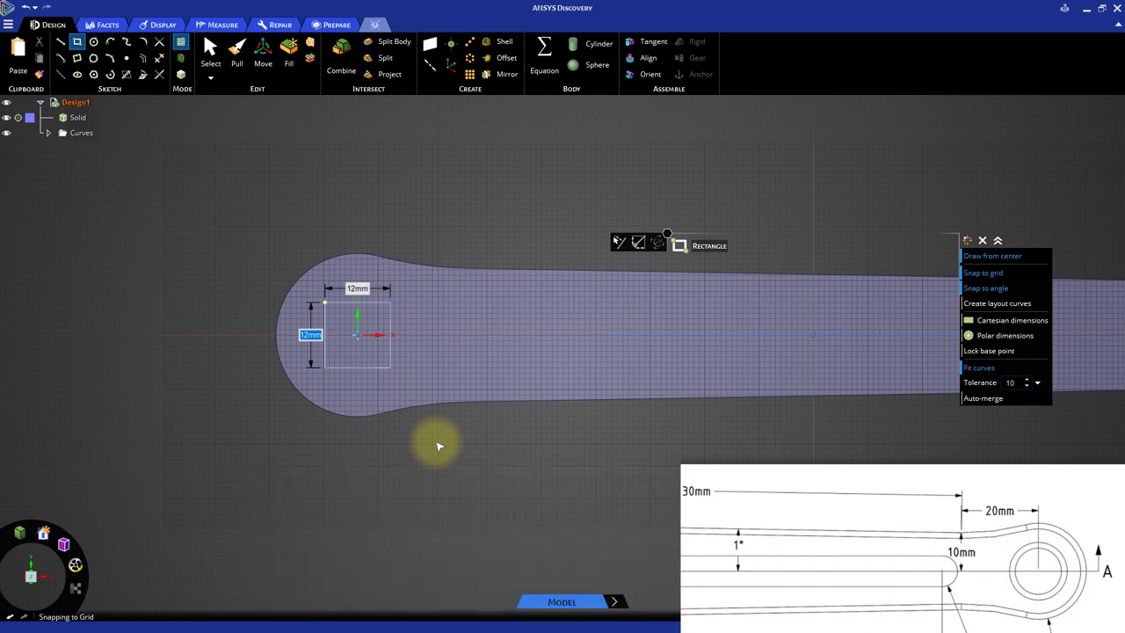
Step: Pull the far-end circle and the square face down together to cut both holes through the crank
key("d")
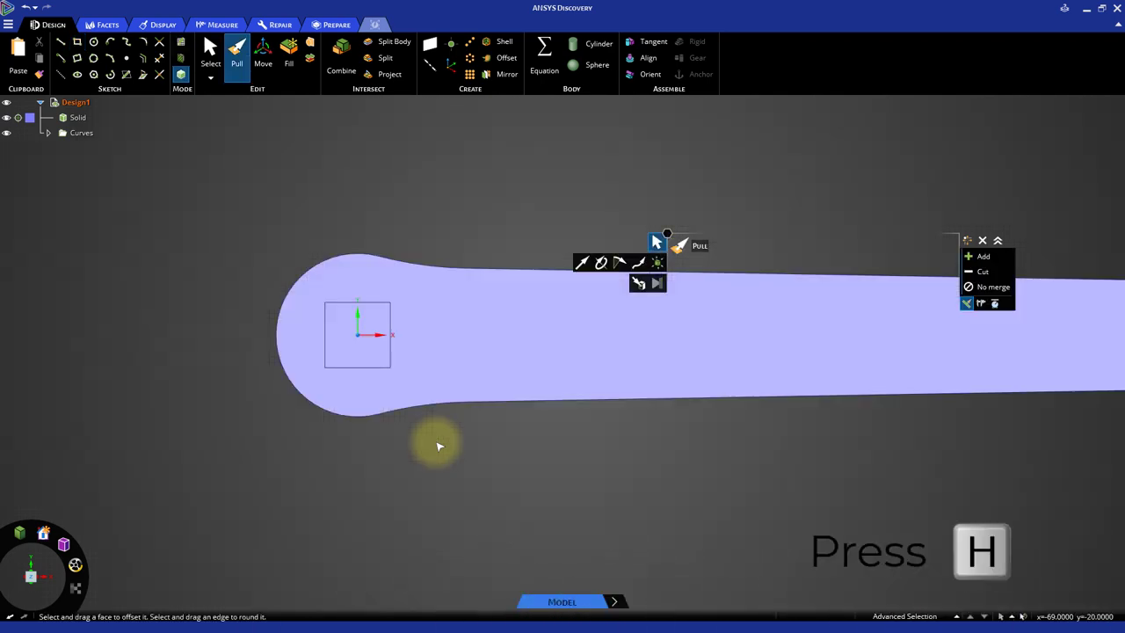
key("h")
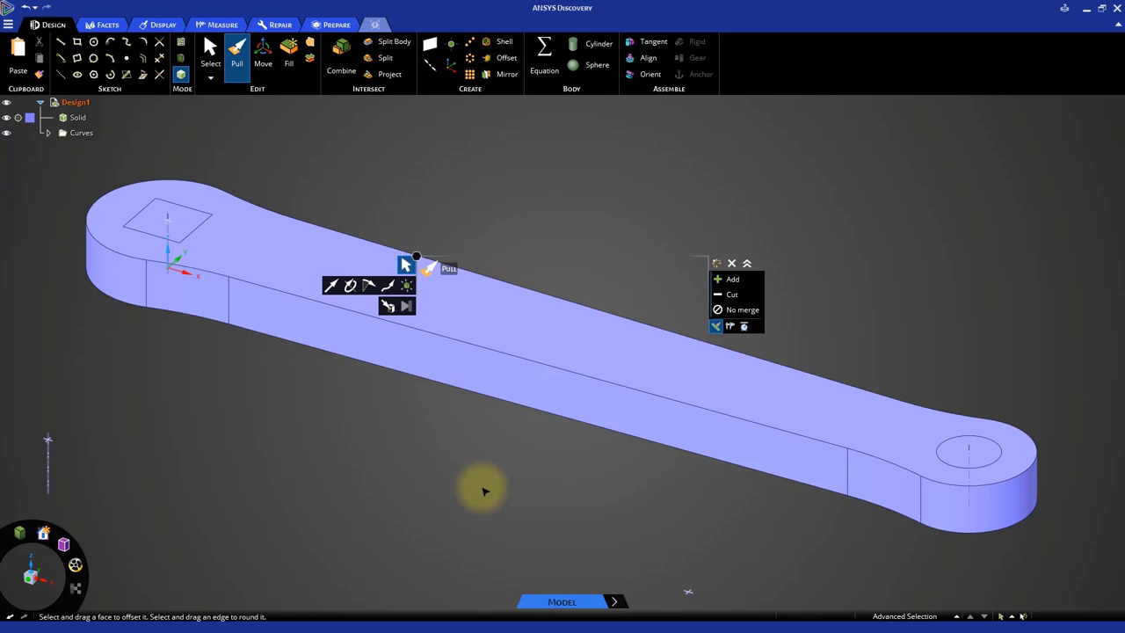
left_click(971, 457)
left_click(982, 455)
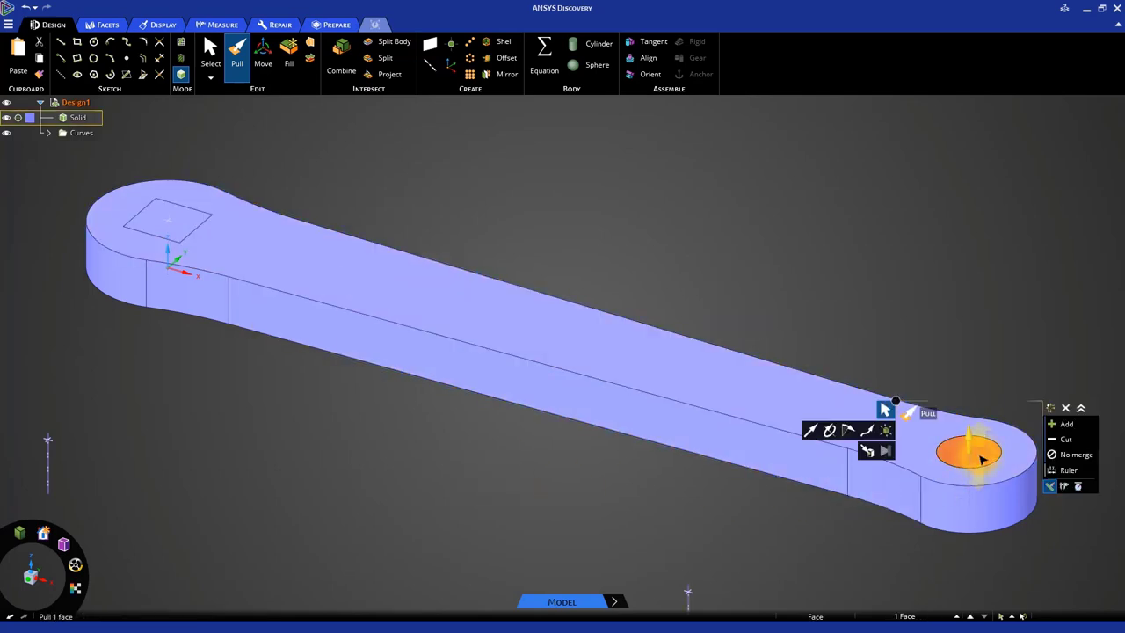
key("ctrl")
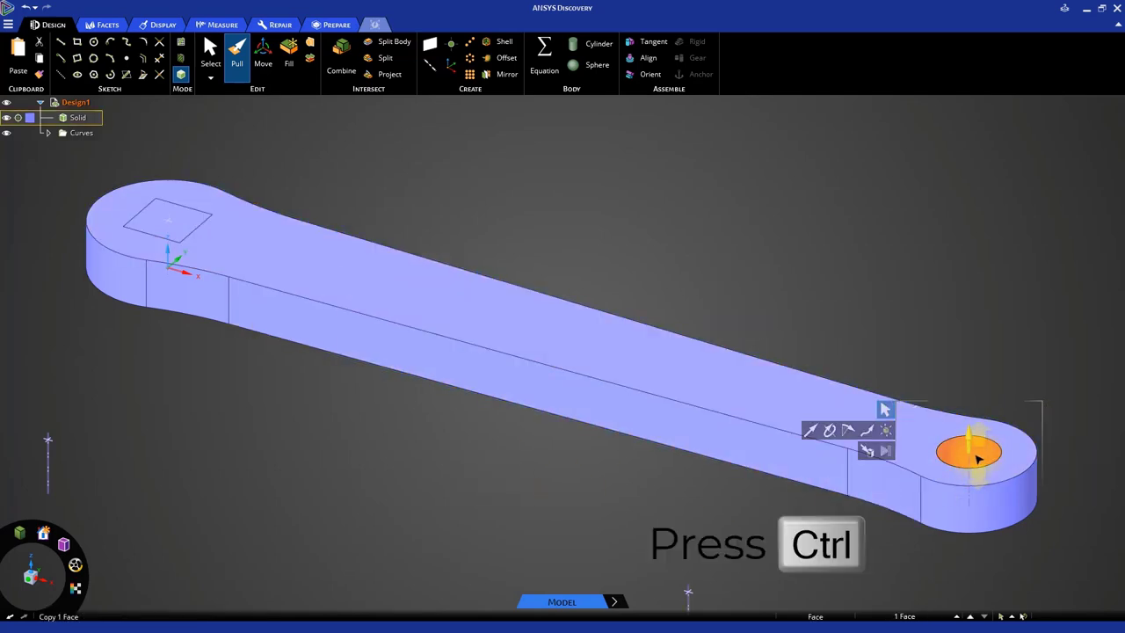
left_click(185, 222, "ctrl")
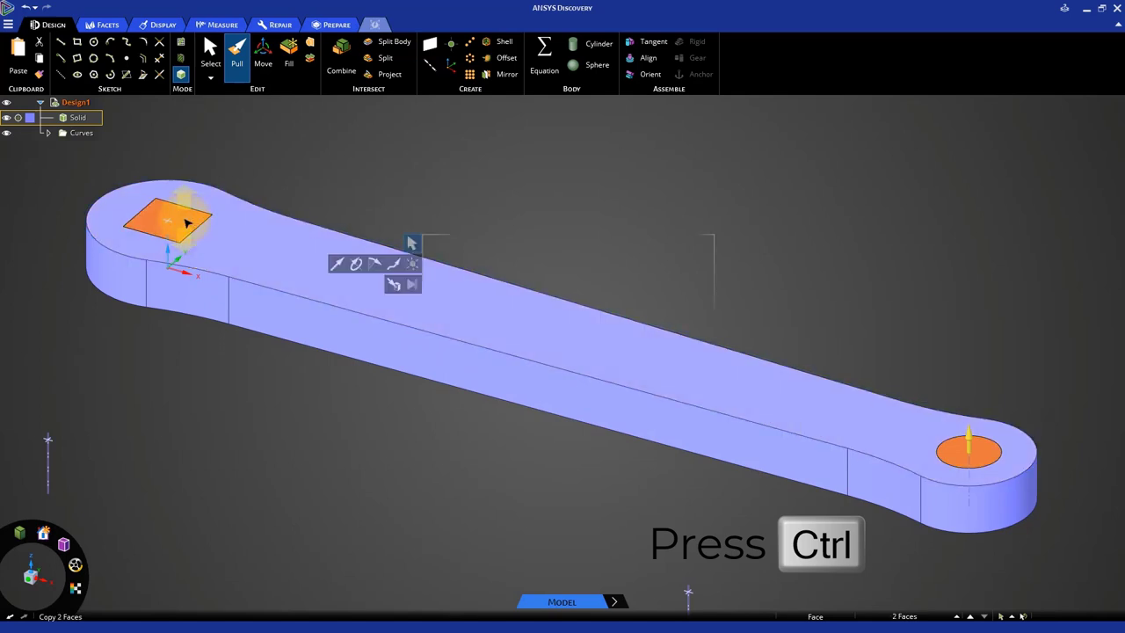
left_click_drag(185, 221, 173, 349)
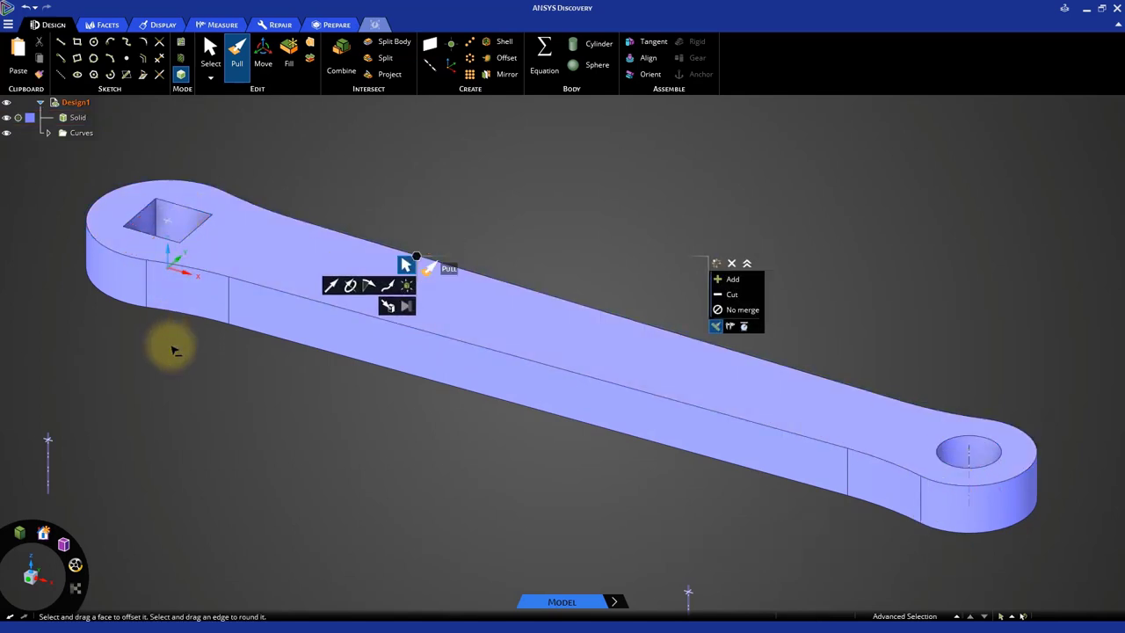
left_click(494, 334)
mouse_move(494, 334)
middle_mouse_down()
mouse_move(527, 381)
mouse_move(522, 420)
mouse_move(472, 372)
mouse_move(493, 334)
middle_mouse_up()
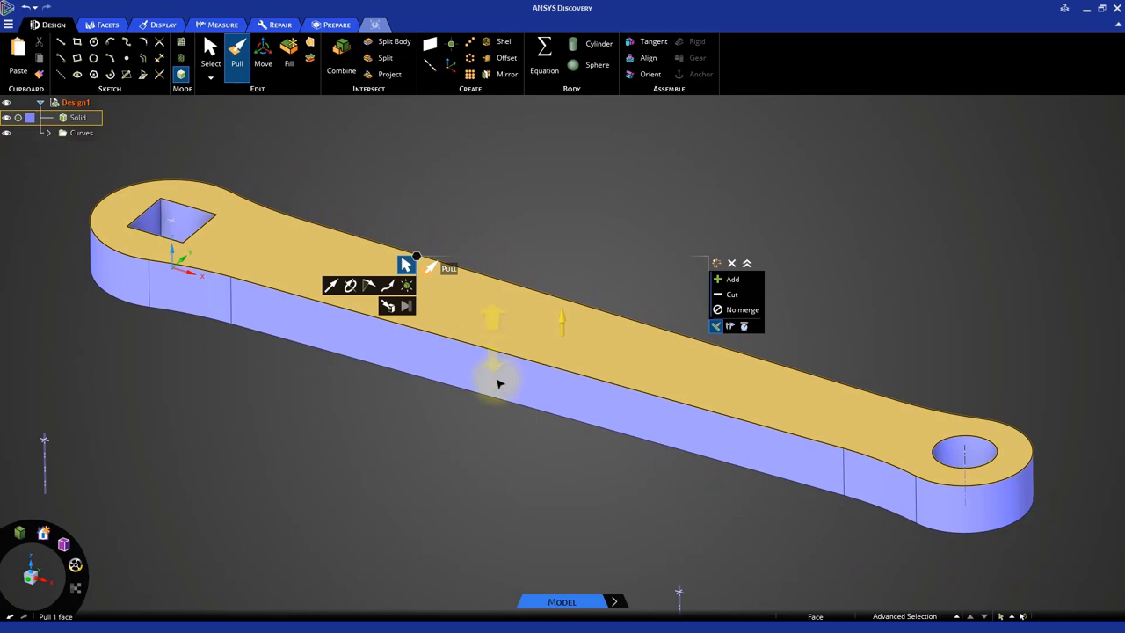
Step: In plan view, rotate the square pocket's faces 45° about its centre with Move
left_click(499, 441)
left_click(553, 335)
key("v")
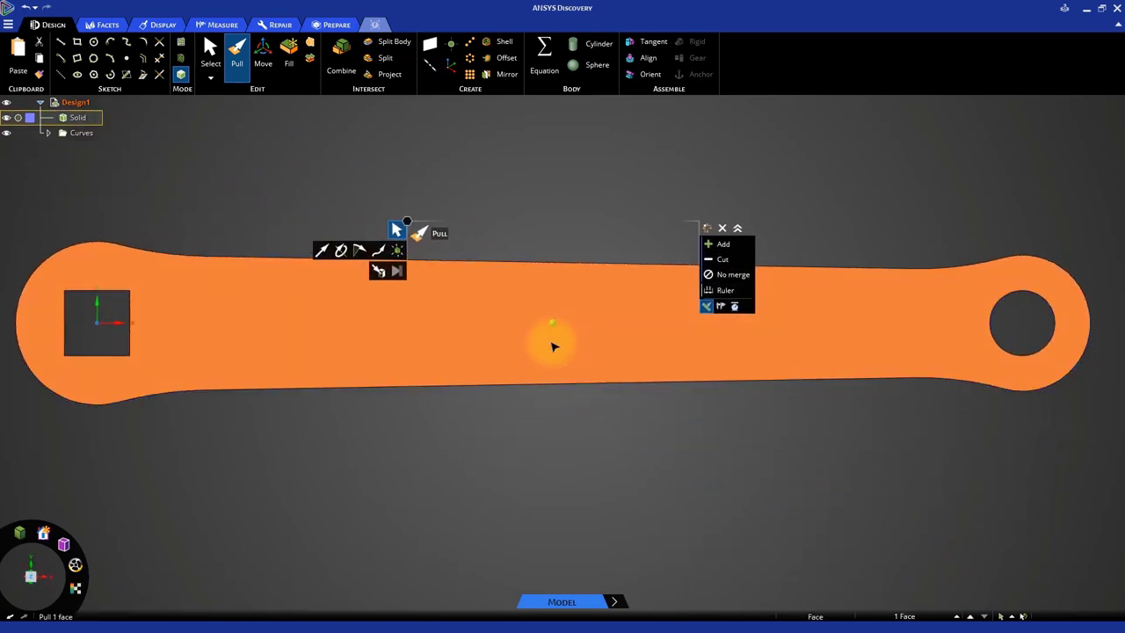
middle_click_drag(377, 439, 587, 452, "ctrl")
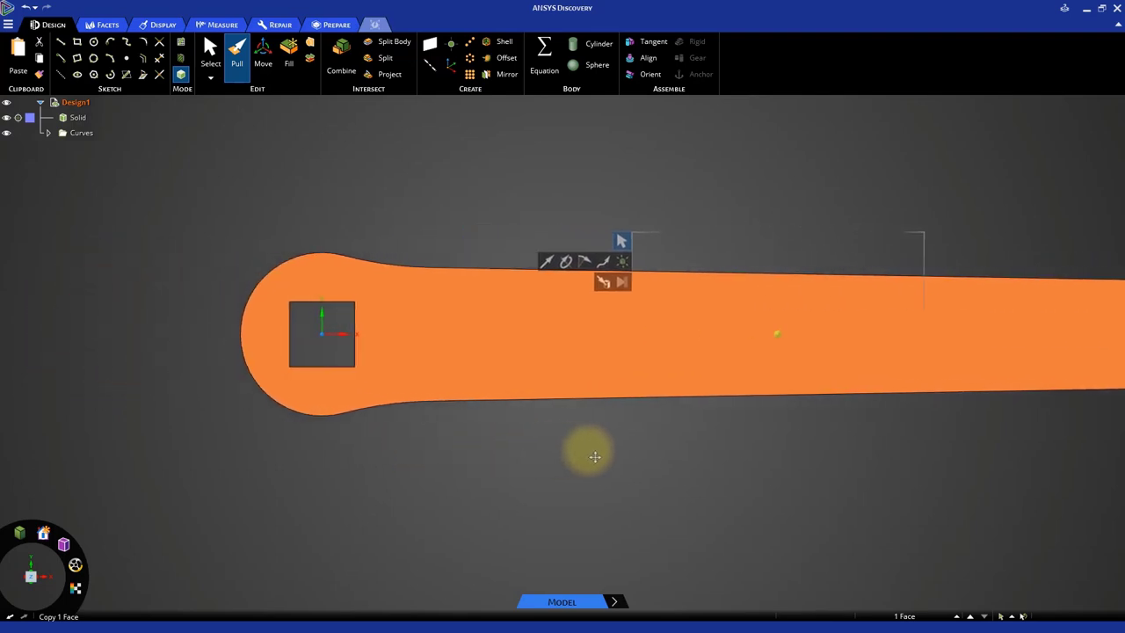
left_click(263, 54)
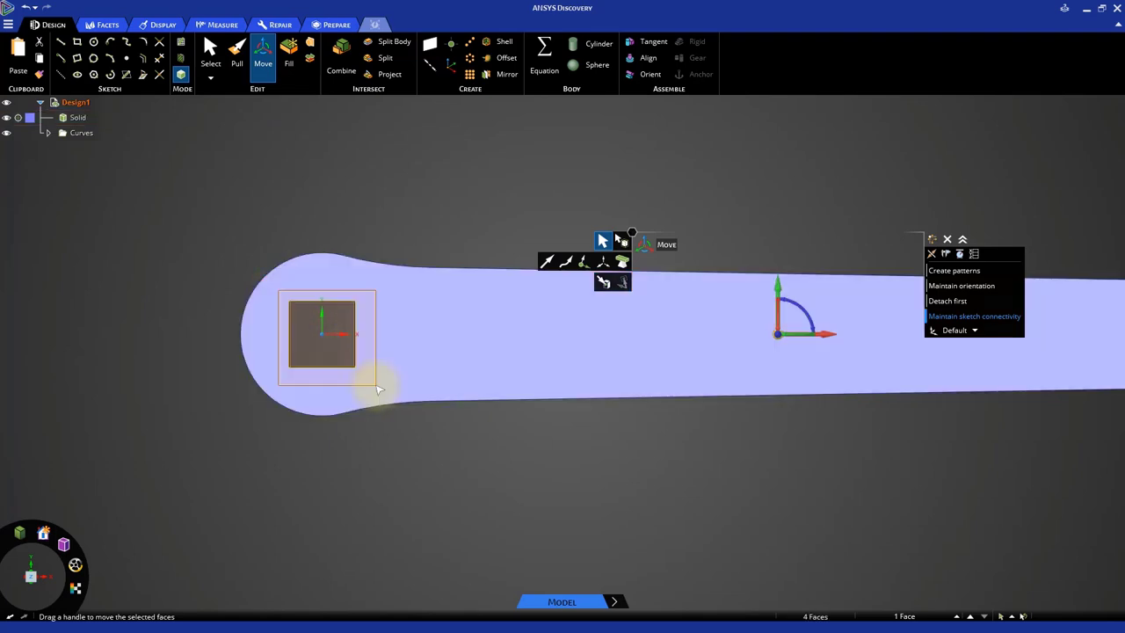
left_click(379, 386)
mouse_move(397, 468)
middle_mouse_down()
mouse_move(398, 414)
mouse_move(397, 469)
middle_mouse_up()
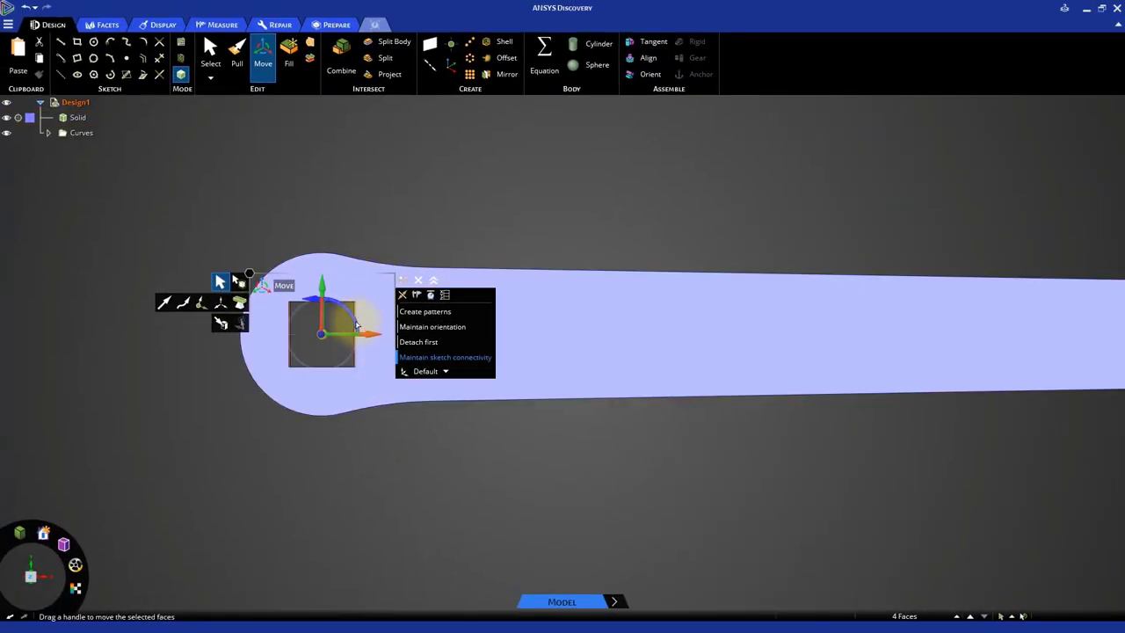
left_click_drag(356, 325, 354, 314)
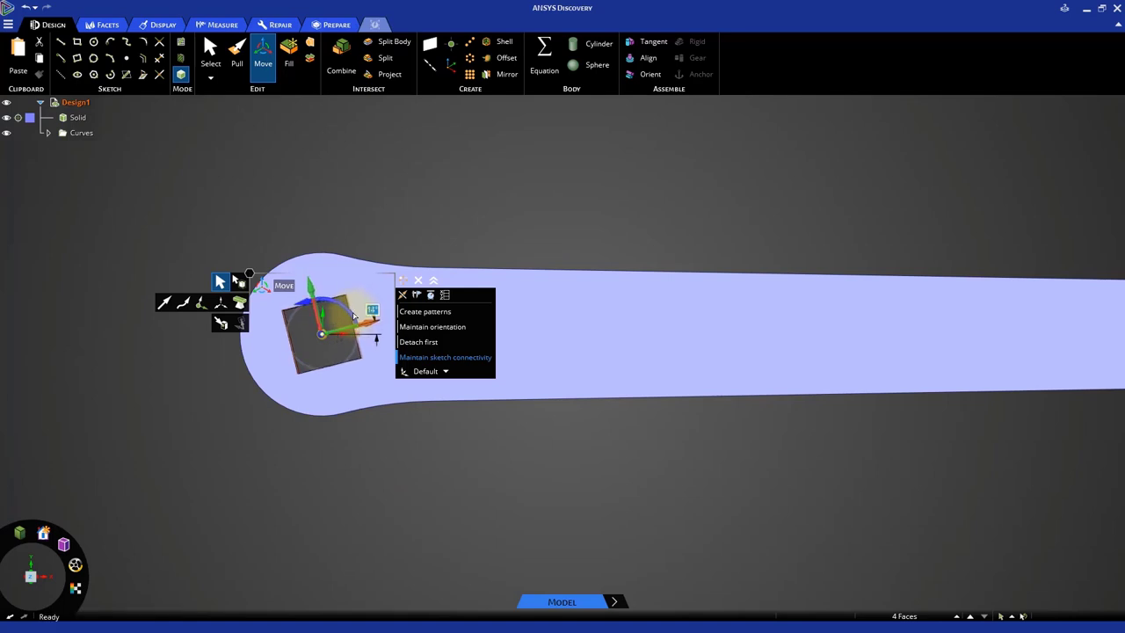
key("space")
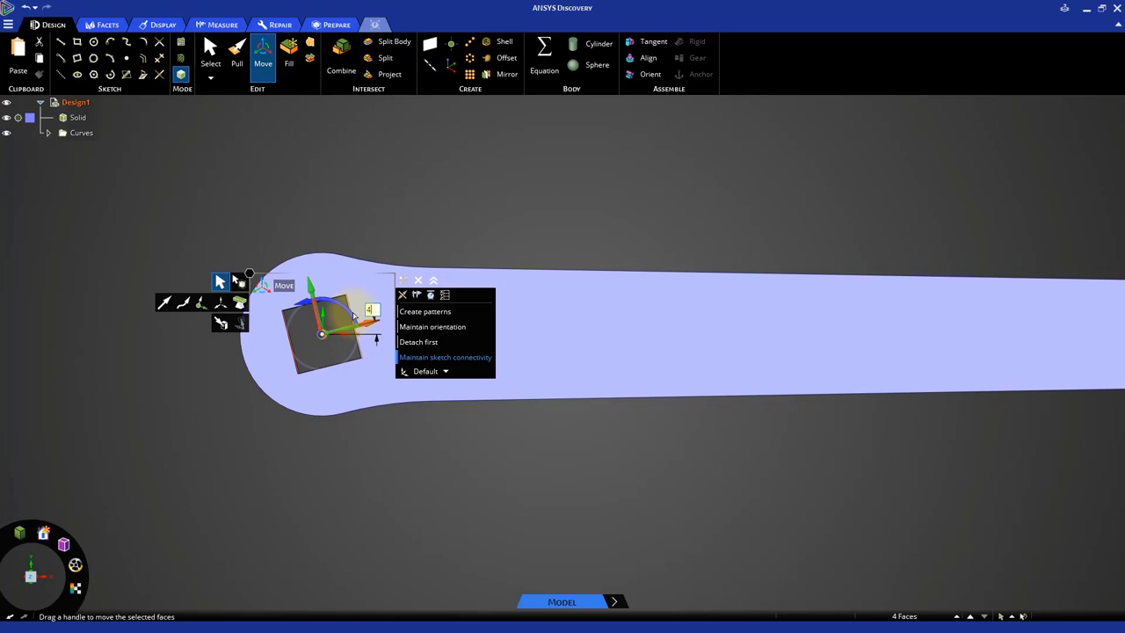
type("45")
key("Return")
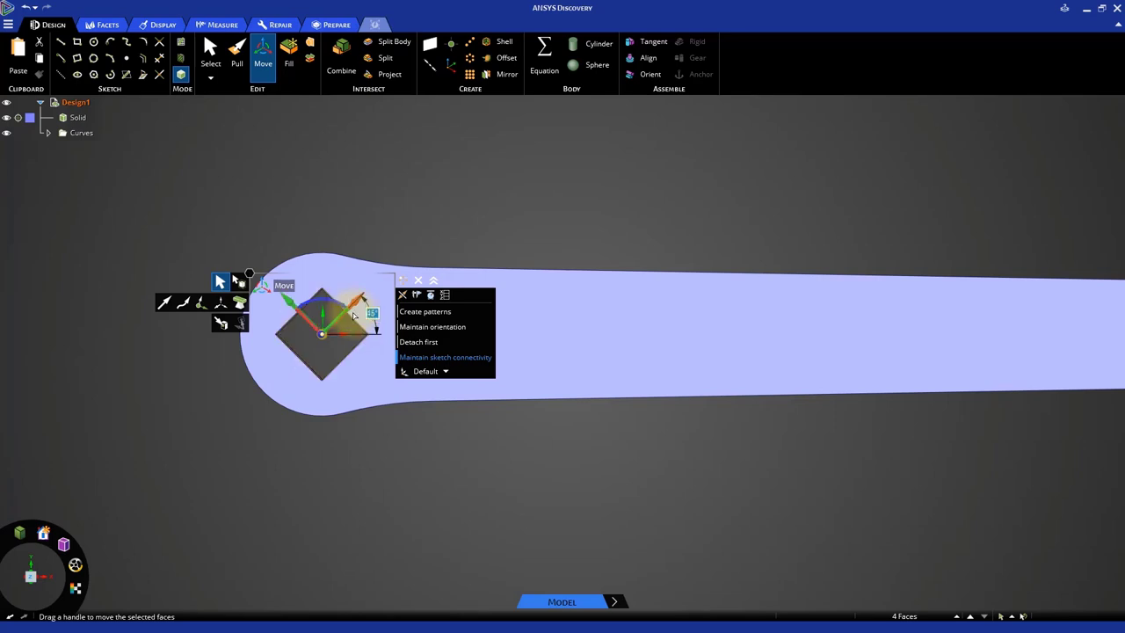
left_click(400, 460)
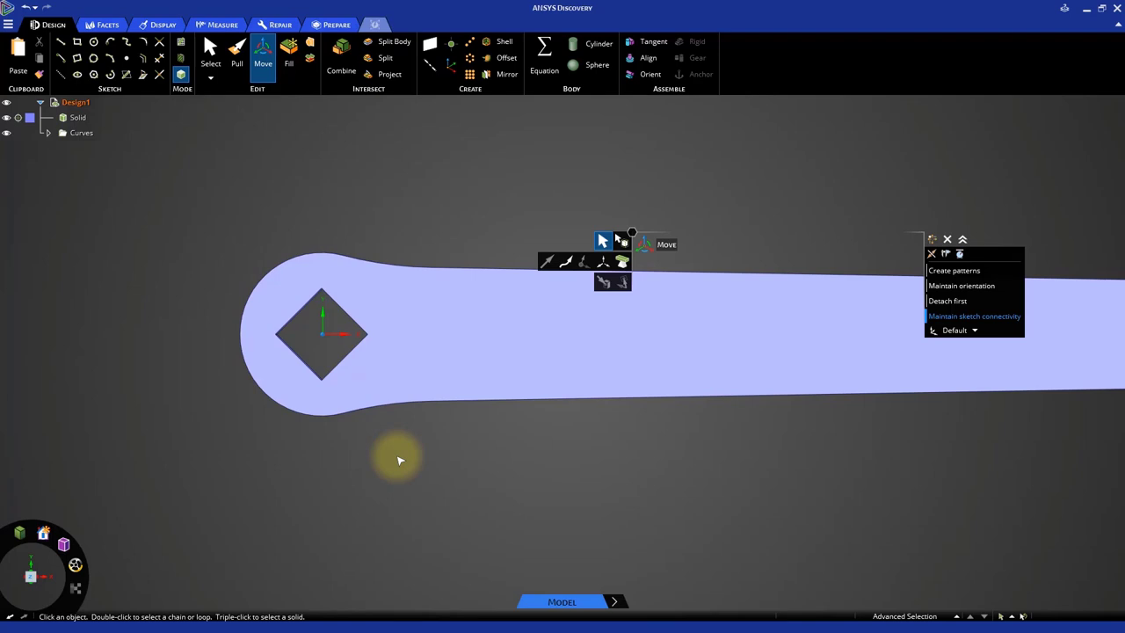
Step: Sketch a Ø20 mm circle on the top face centred on the diamond hole, then exit the sketch
key("s")
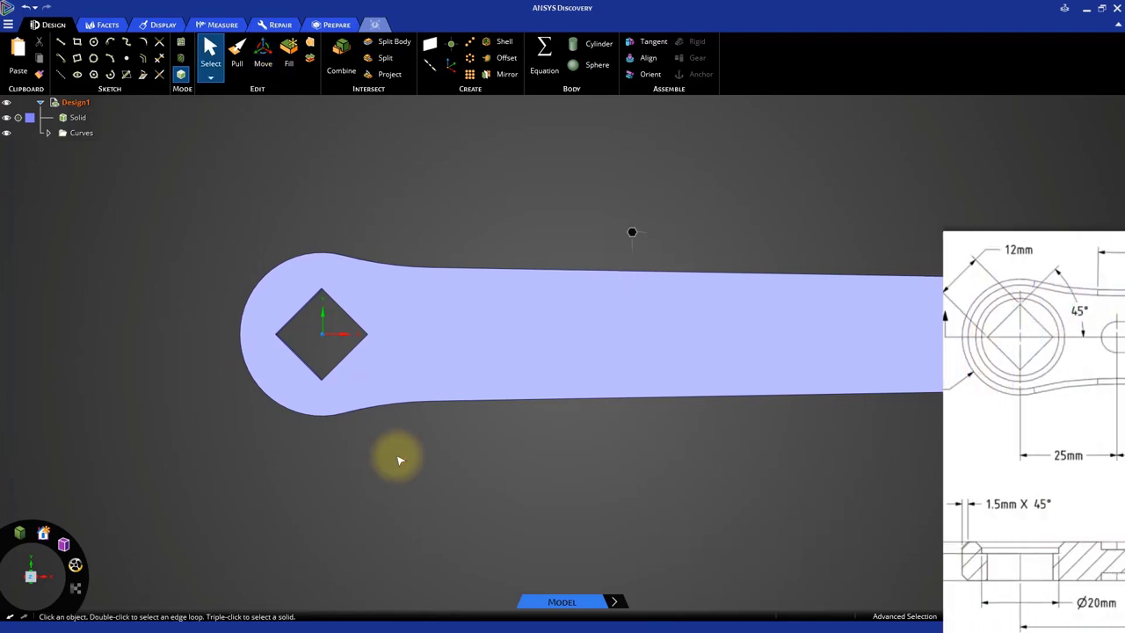
left_click(415, 371)
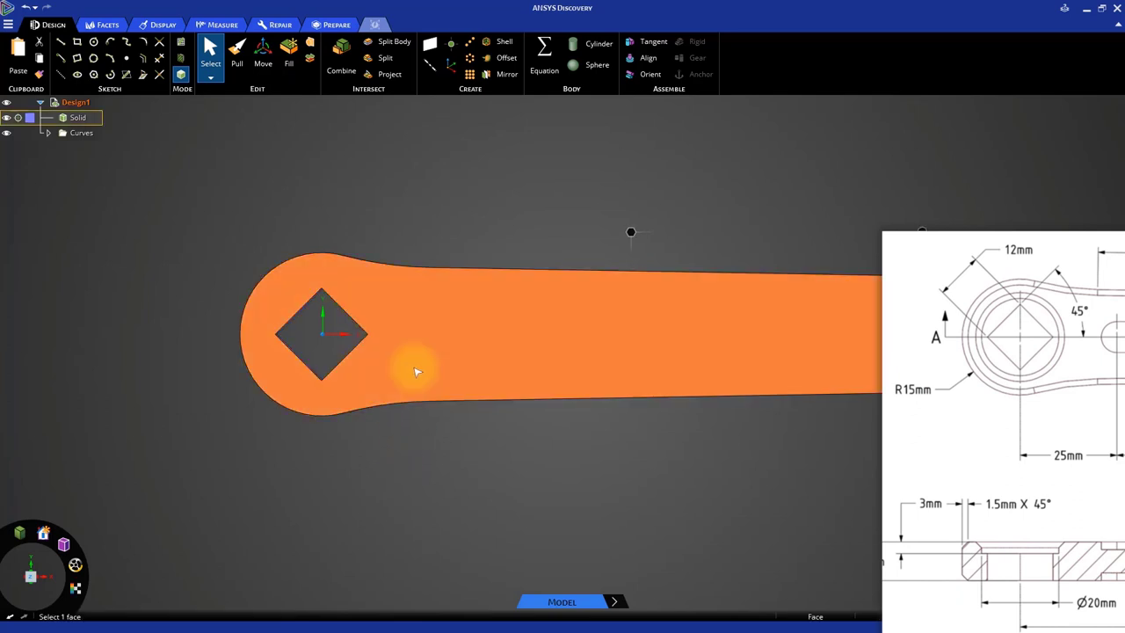
left_click(181, 42)
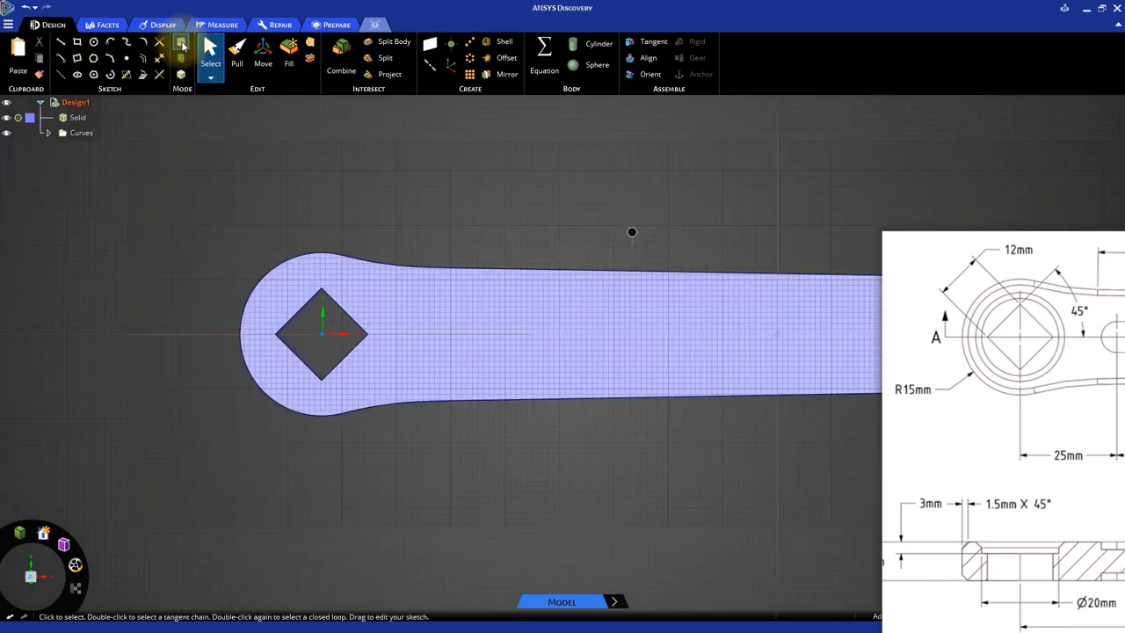
left_click(94, 41)
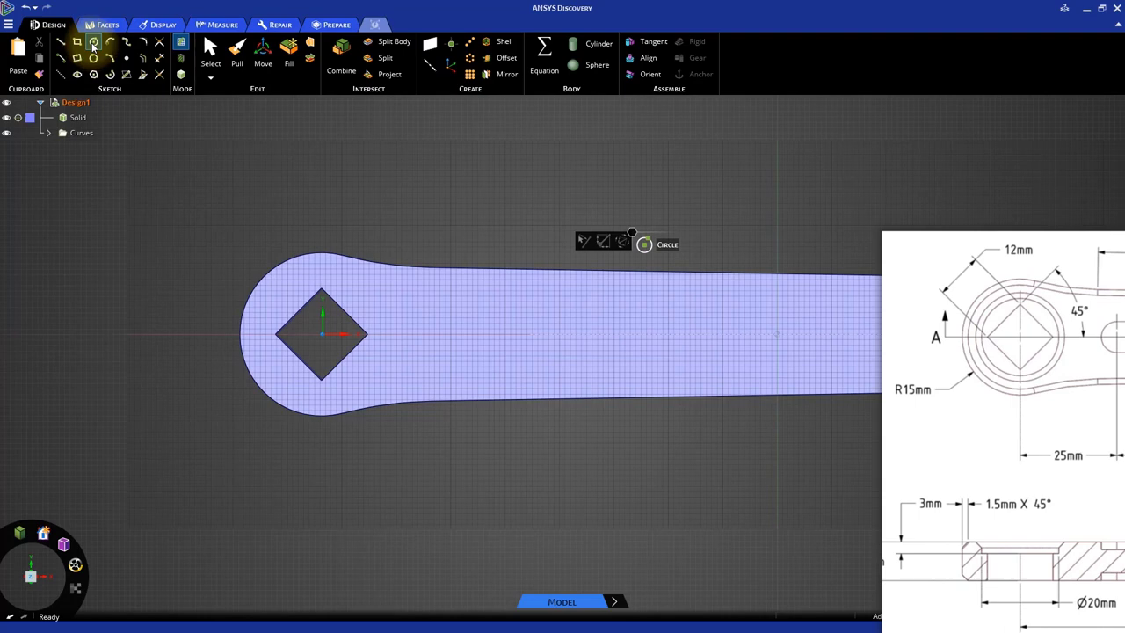
left_click(323, 335)
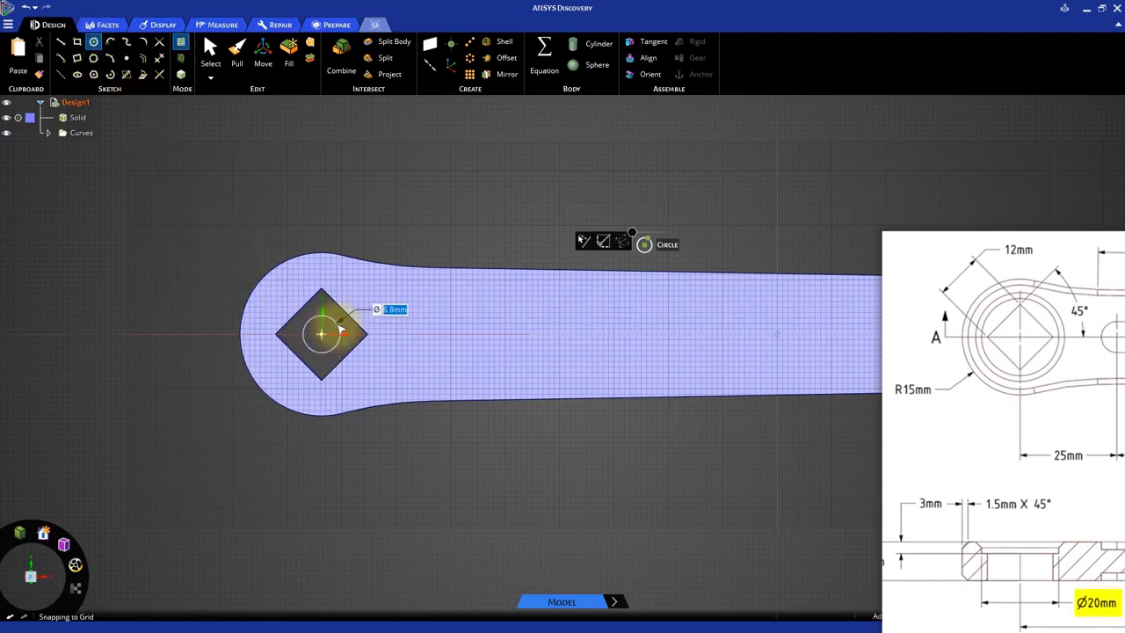
type("20")
key("Return")
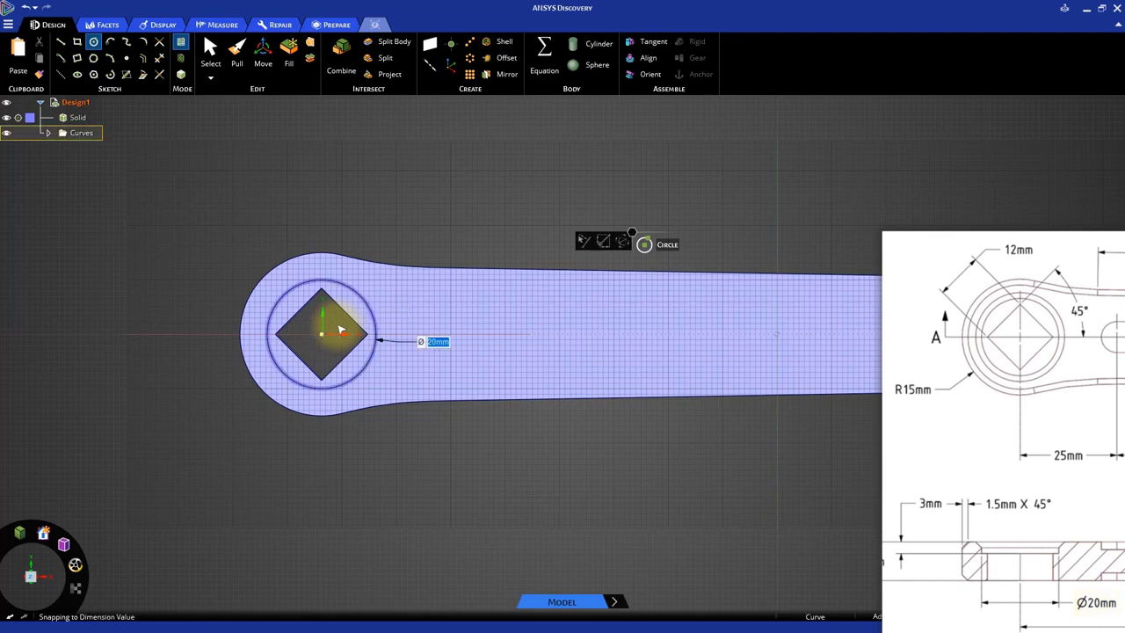
key("d")
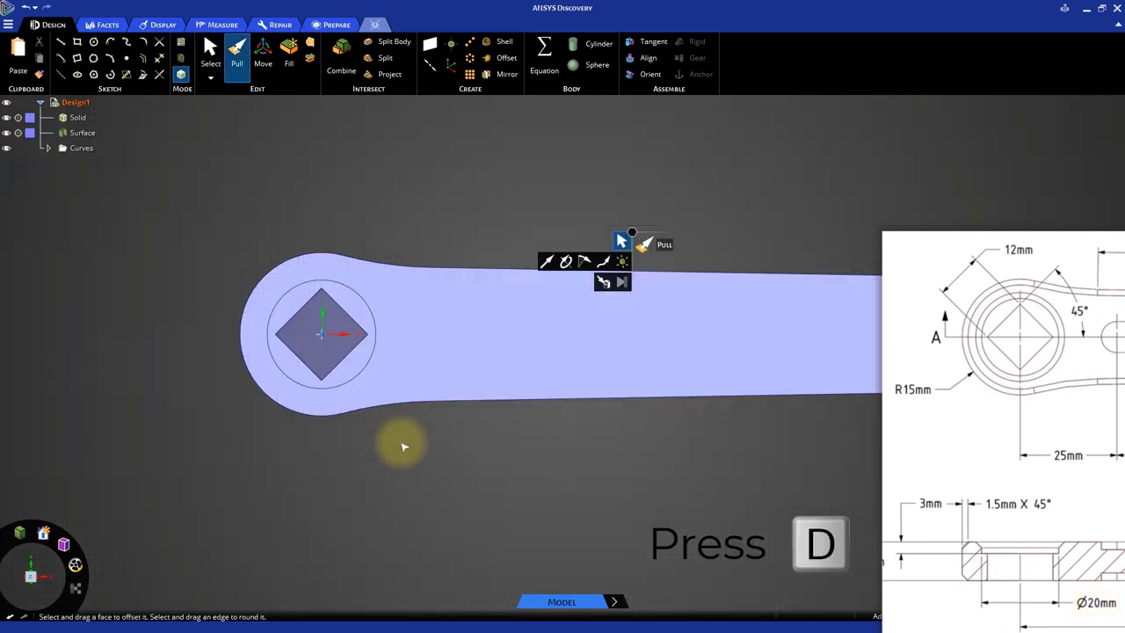
Step: Push the Ø20 mm ring face around the diamond hole 3 mm down into the hub
key("h")
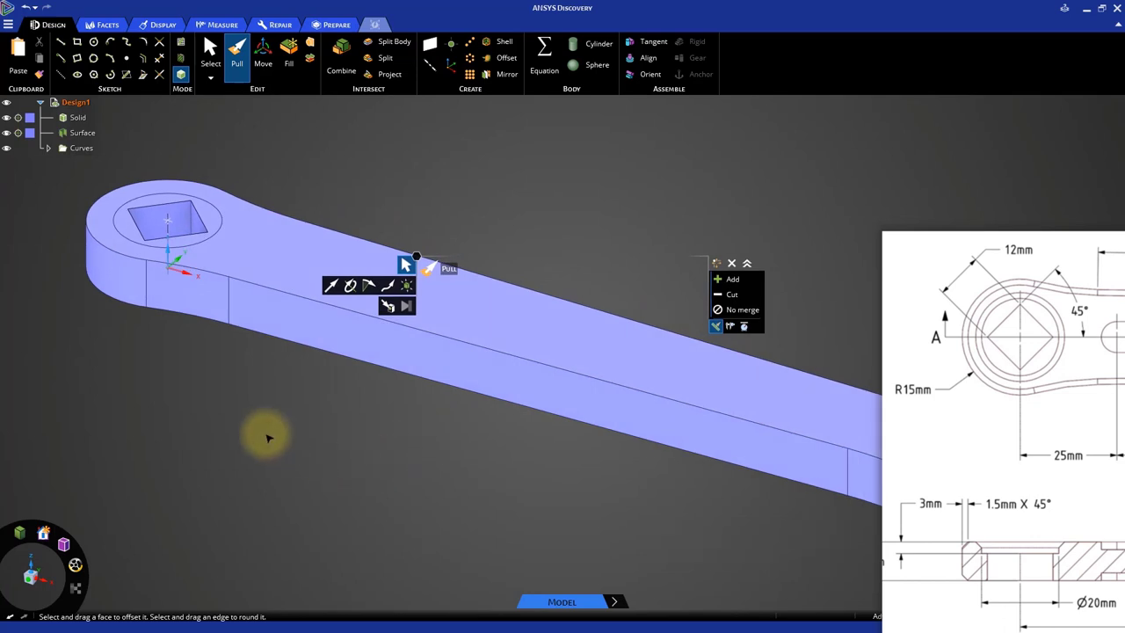
middle_click_drag(260, 432, 314, 446, "shift")
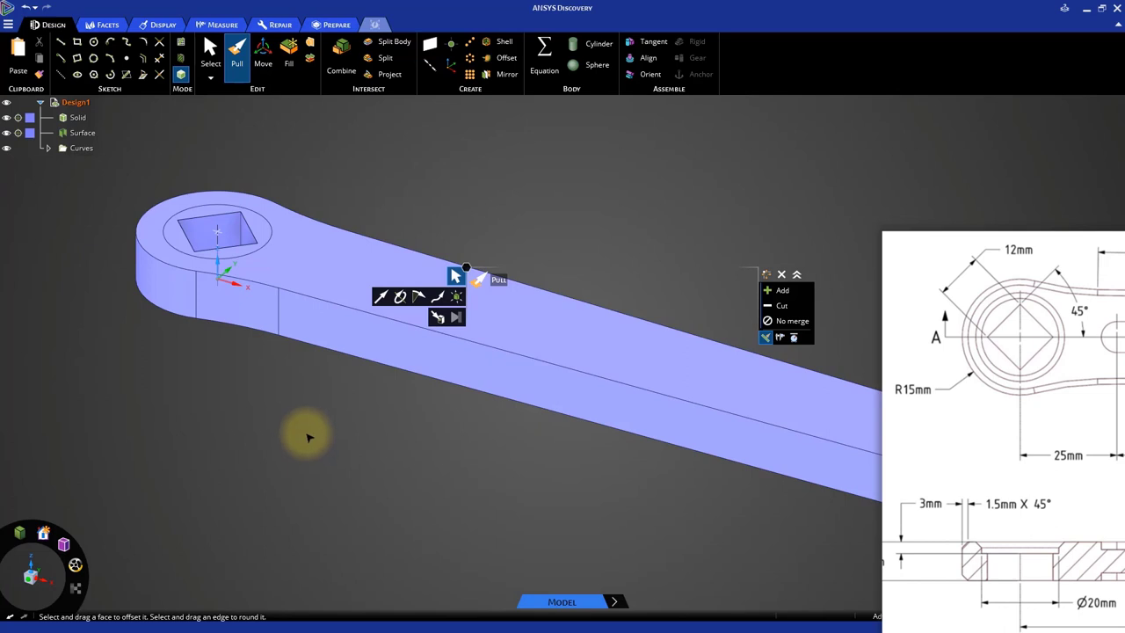
left_click(264, 229)
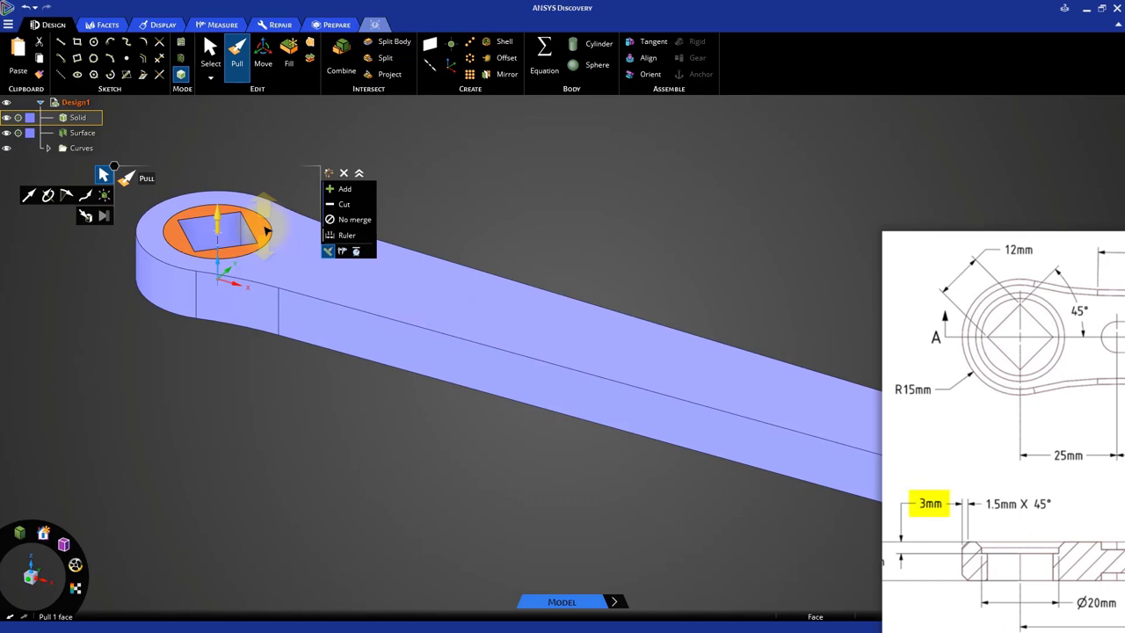
left_click_drag(267, 230, 268, 238)
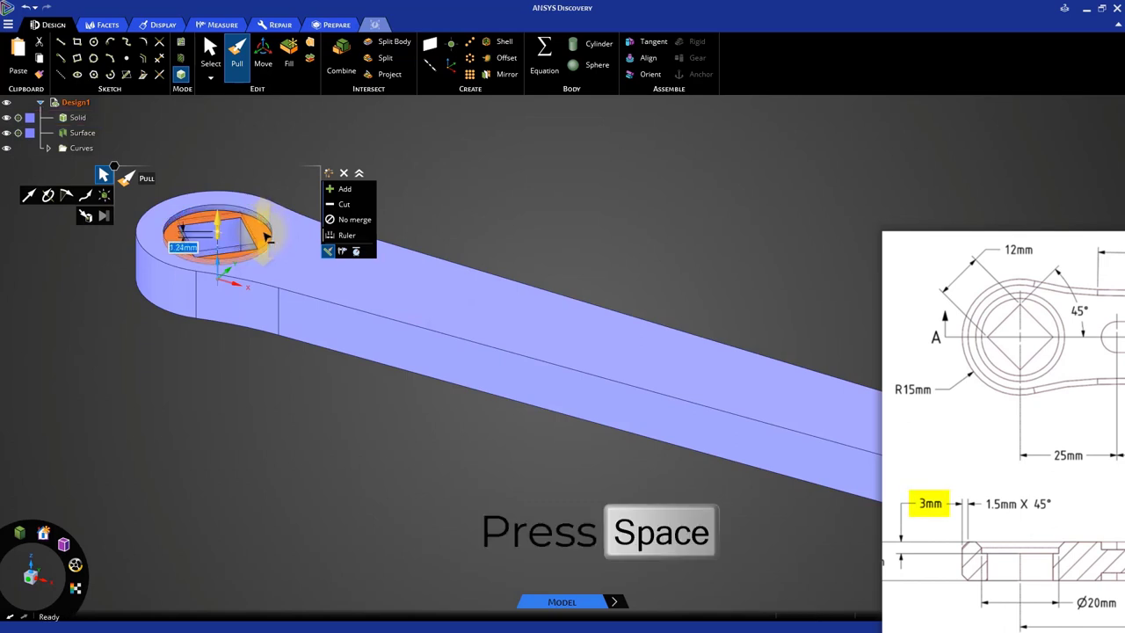
key("space")
type("3")
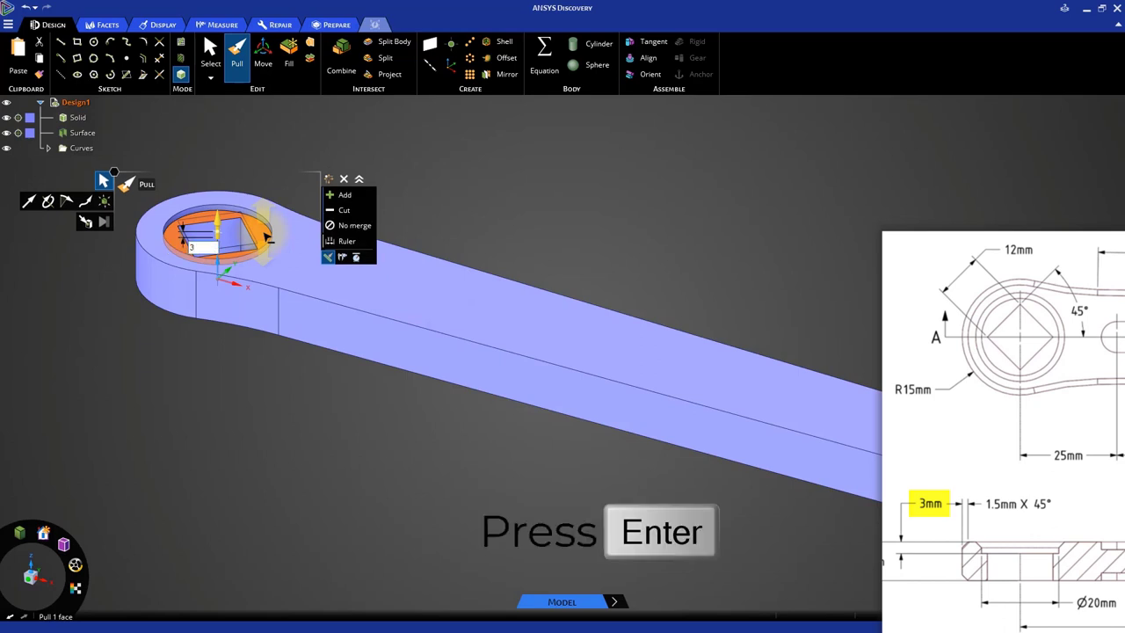
key("Return")
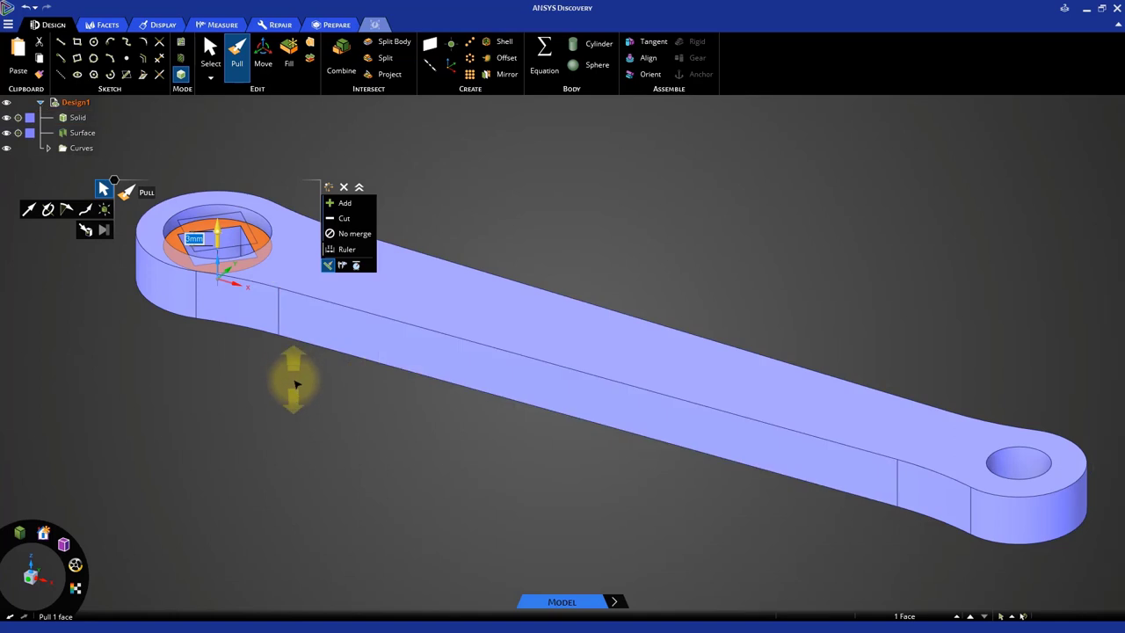
left_click(296, 382)
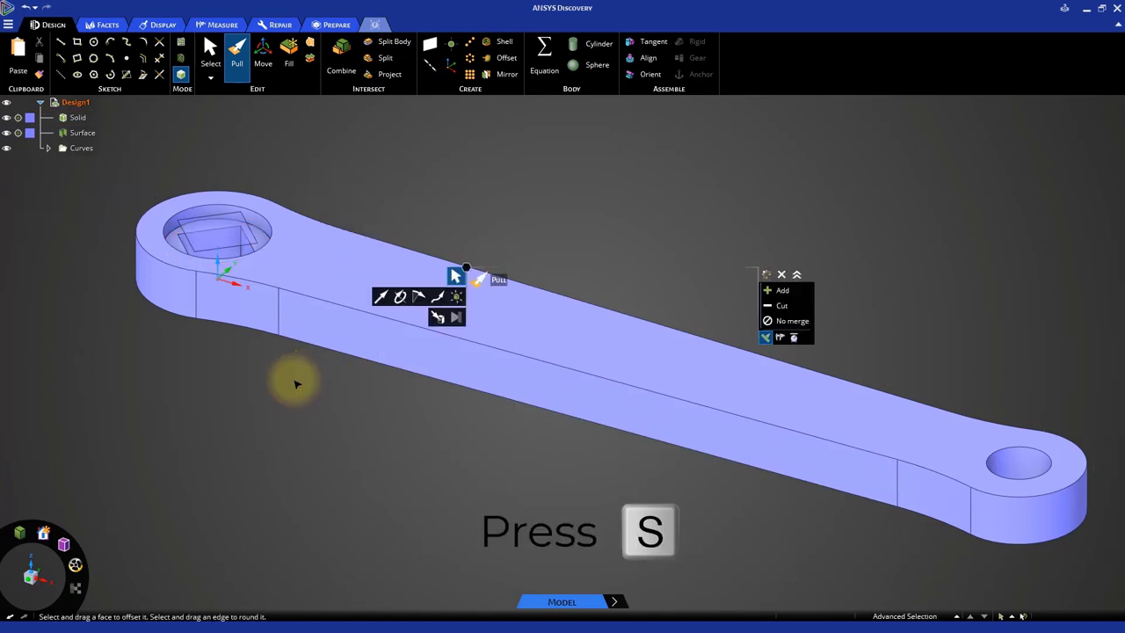
key("s")
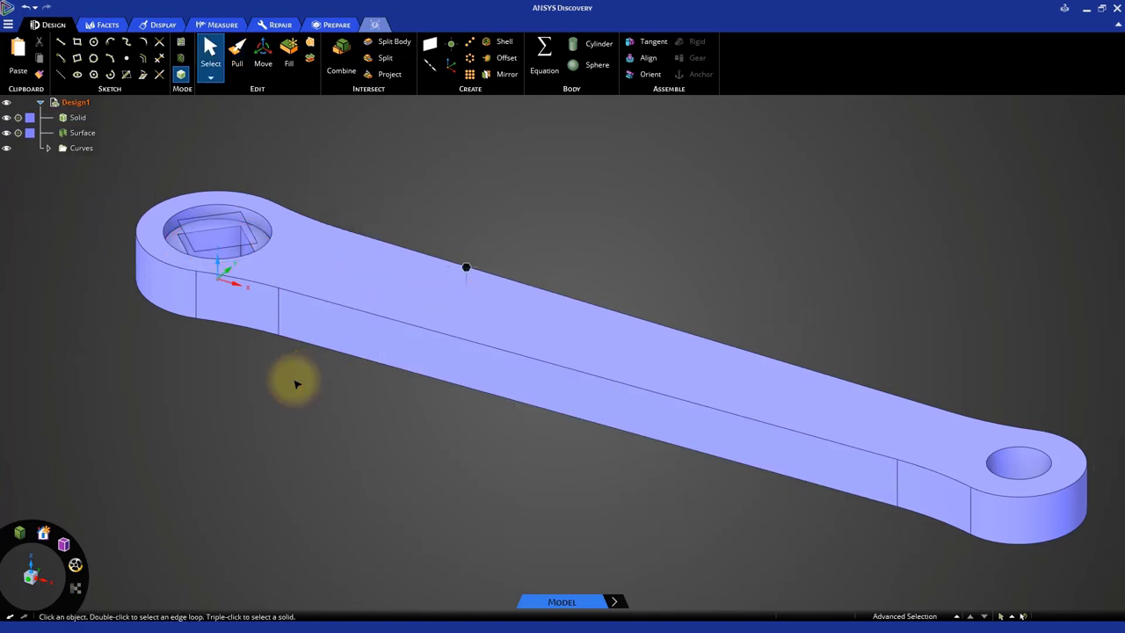
Step: Delete the leftover square surface sitting inside the diamond hole
mouse_move(216, 367)
middle_mouse_down("shift")
mouse_move(442, 466)
mouse_move(454, 520)
middle_mouse_up("shift")
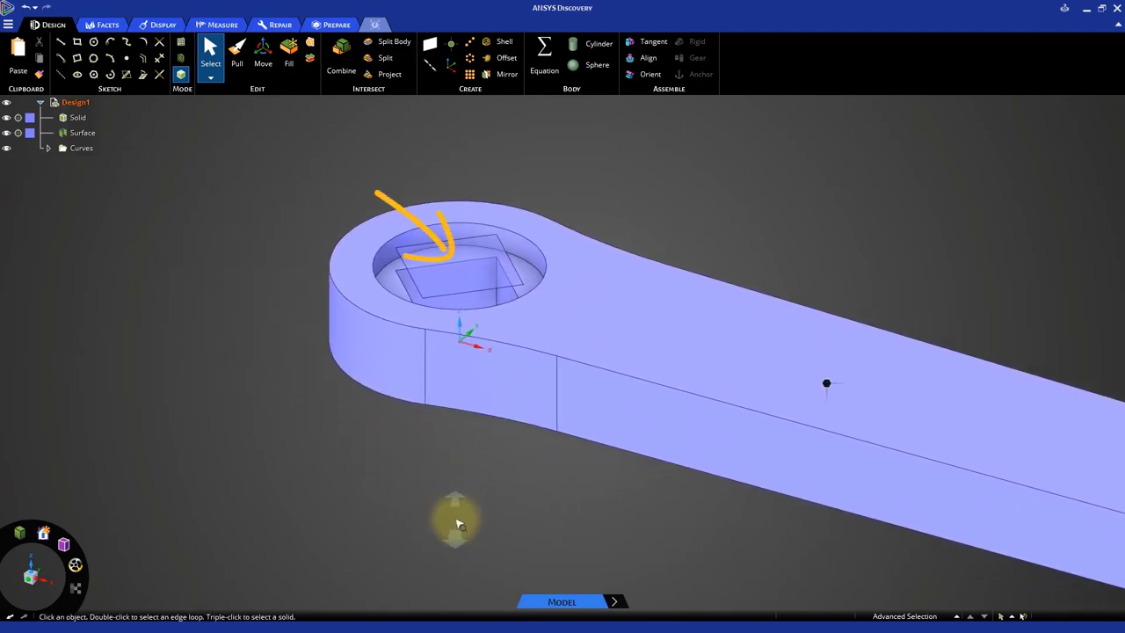
left_click(473, 283)
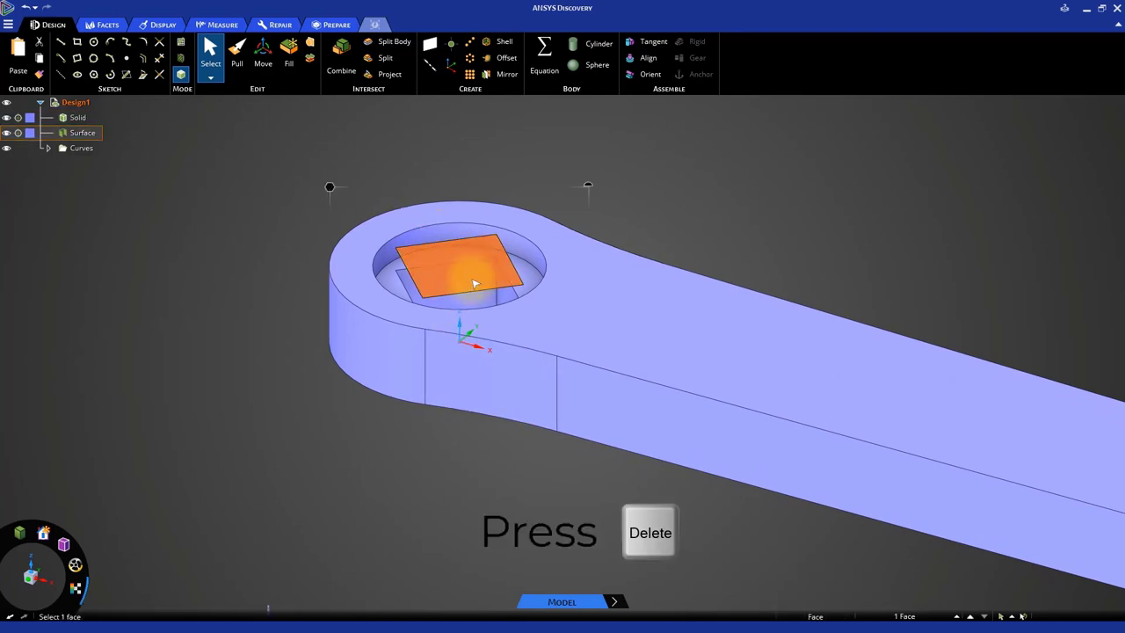
key("Delete")
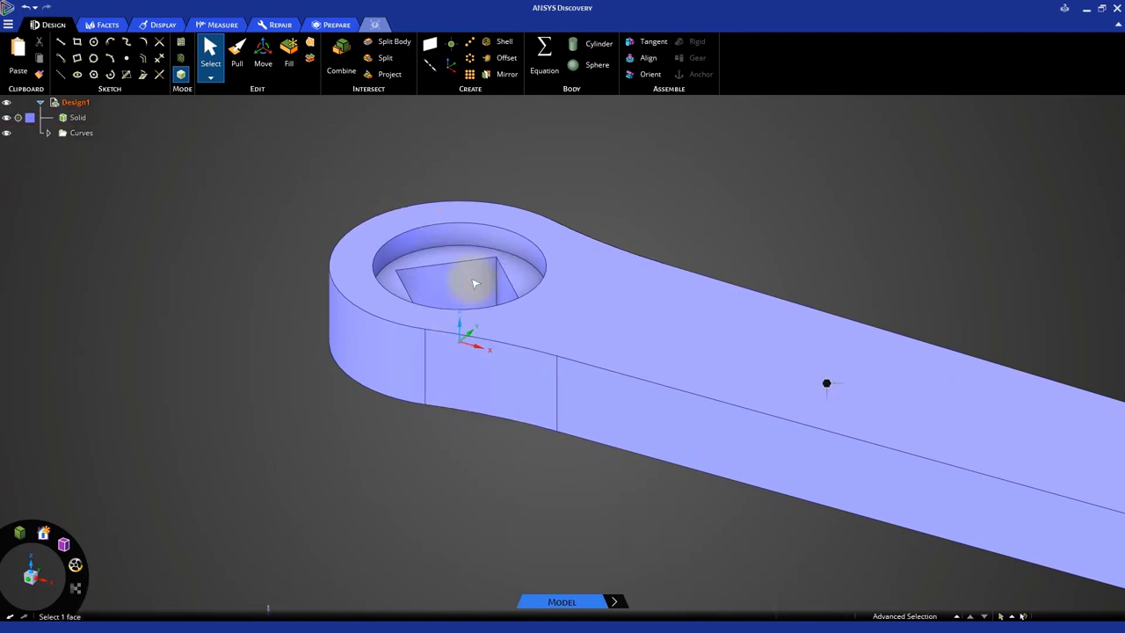
key("h")
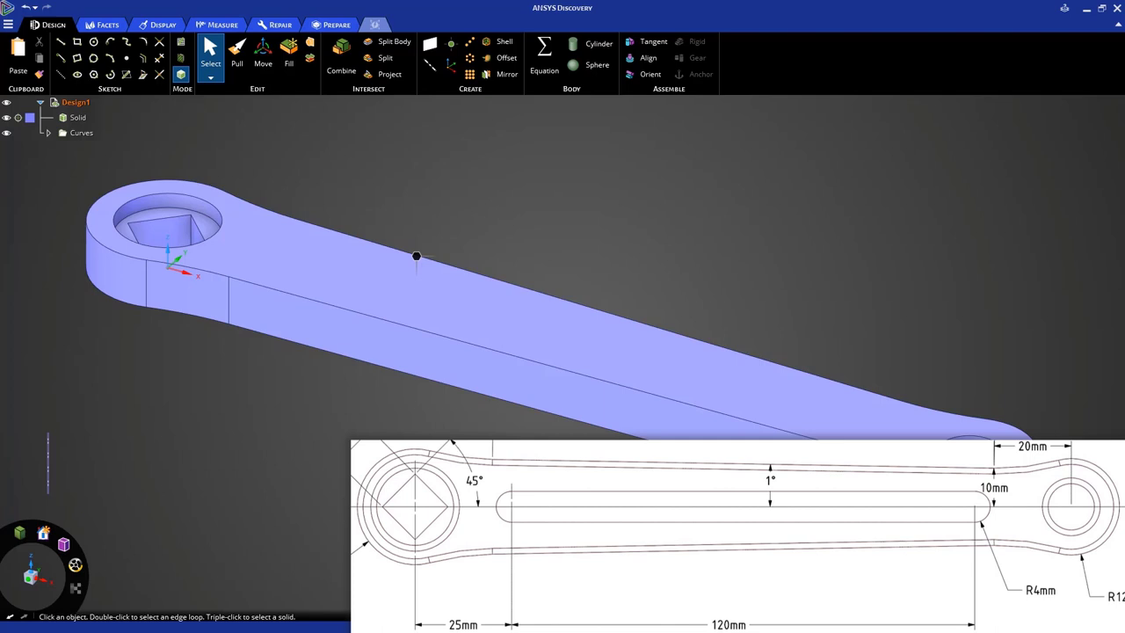
Step: On the top face, sketch an 8 mm circle centred 85 mm from the square hole's centre
left_click(522, 335)
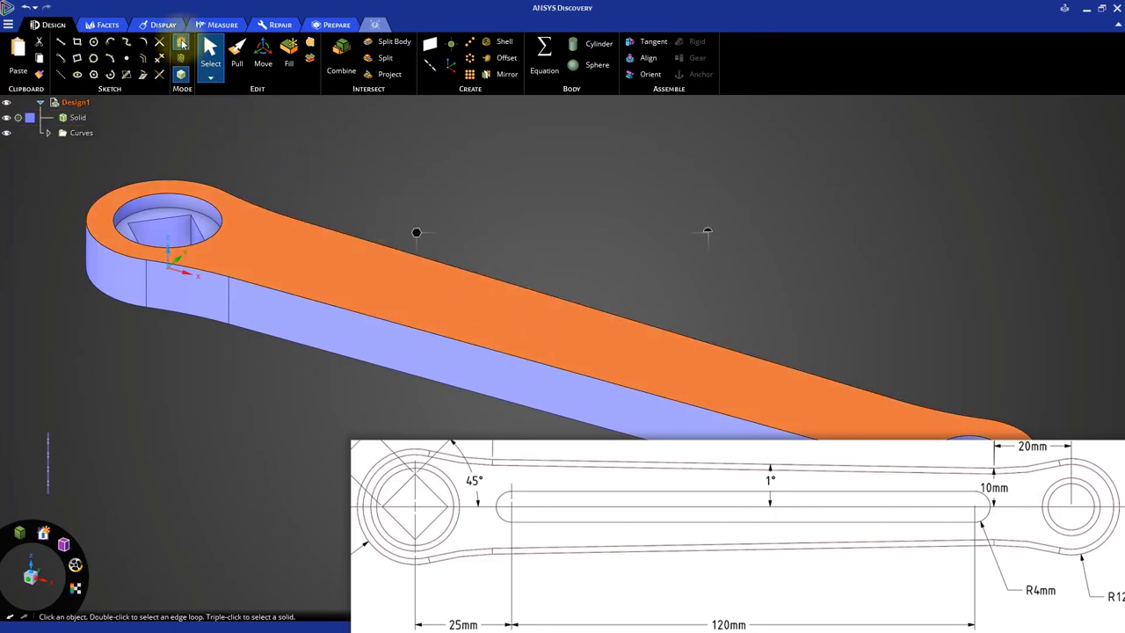
key("v")
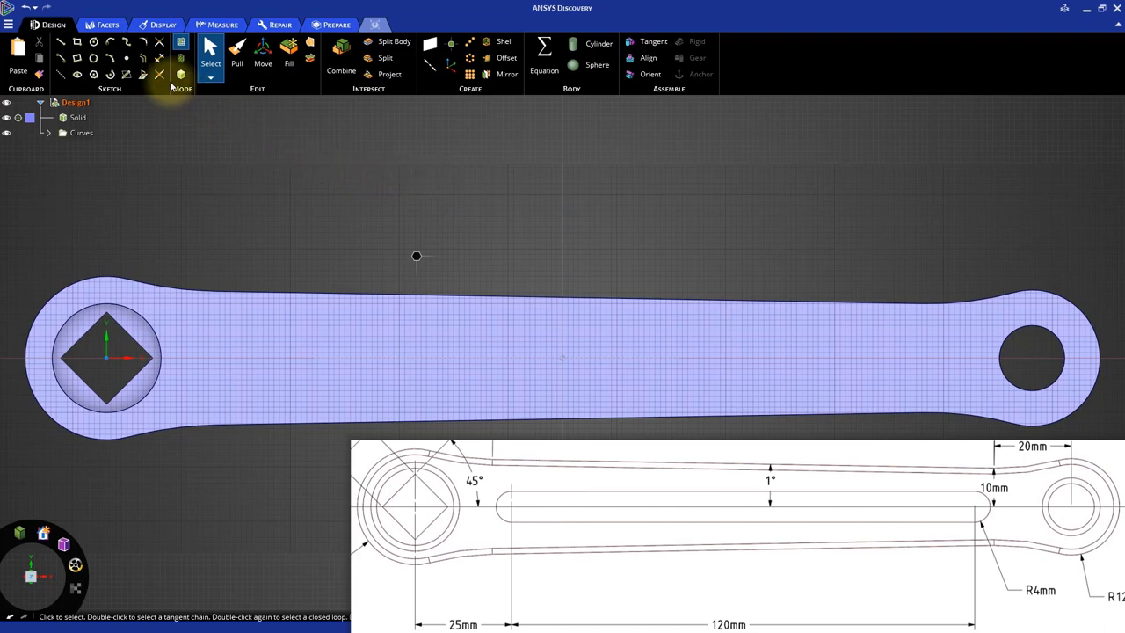
left_click(94, 43)
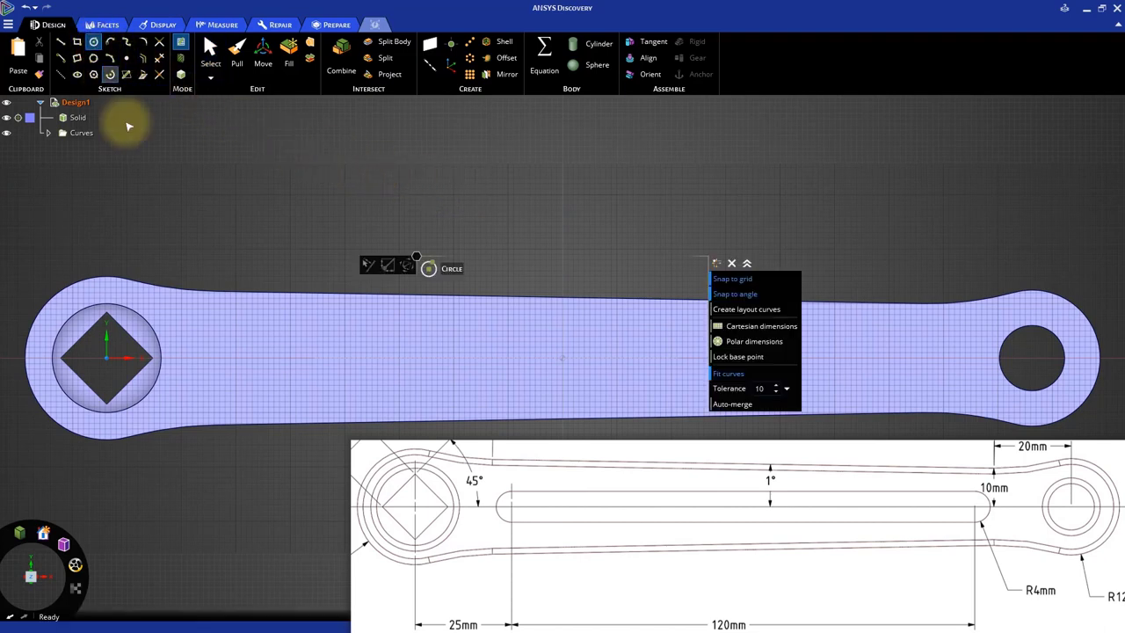
key("shift")
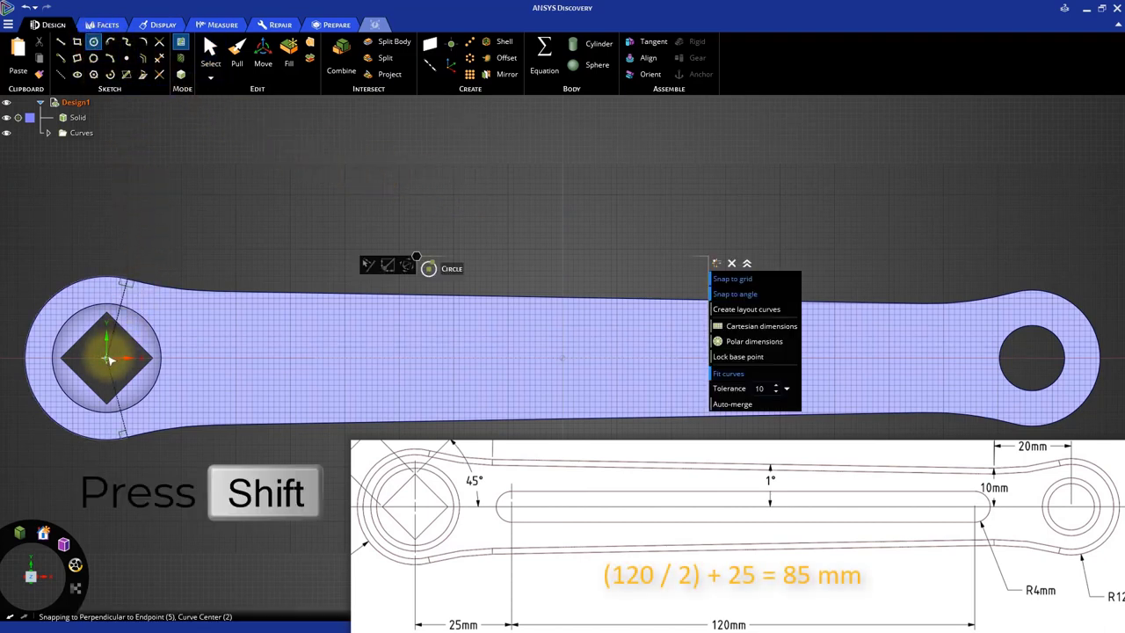
left_click(105, 359)
type("85")
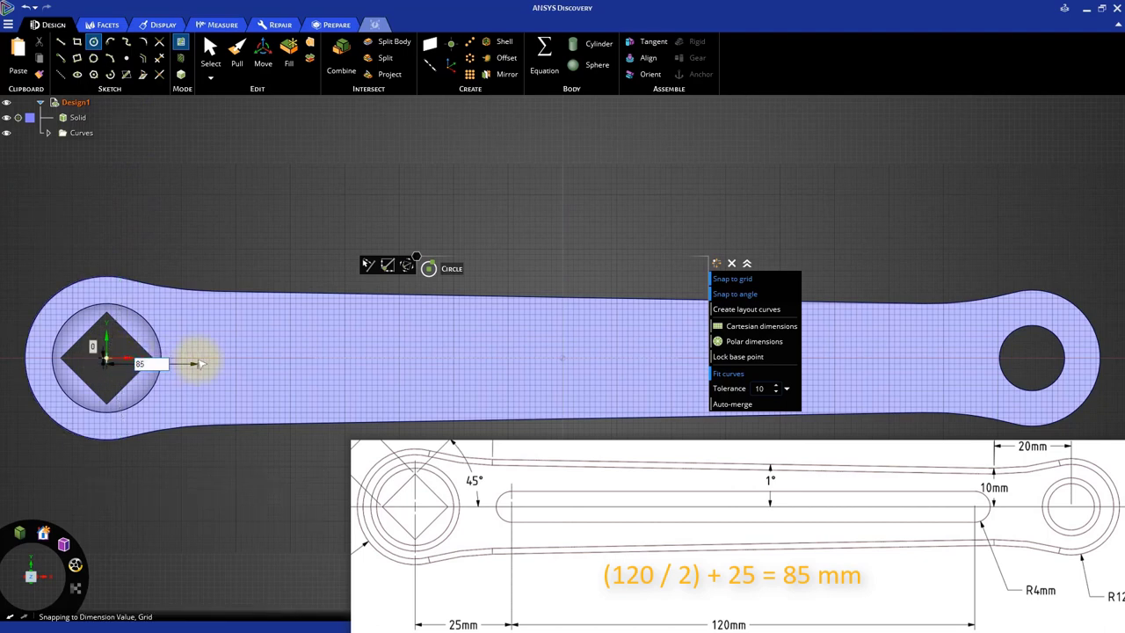
key("Return")
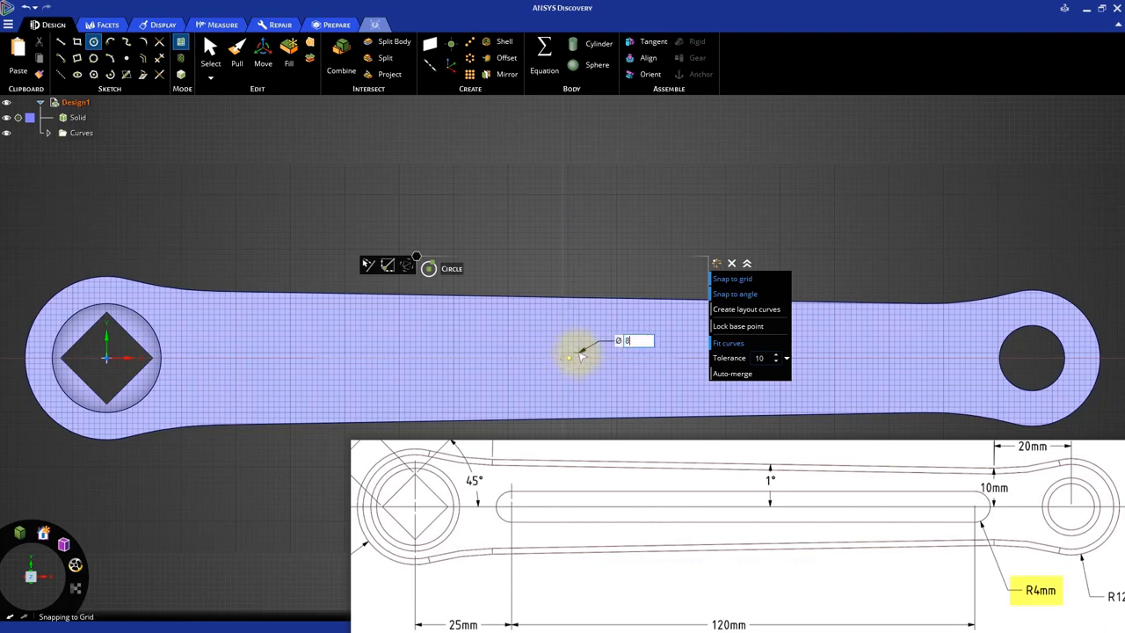
type("8")
key("Return")
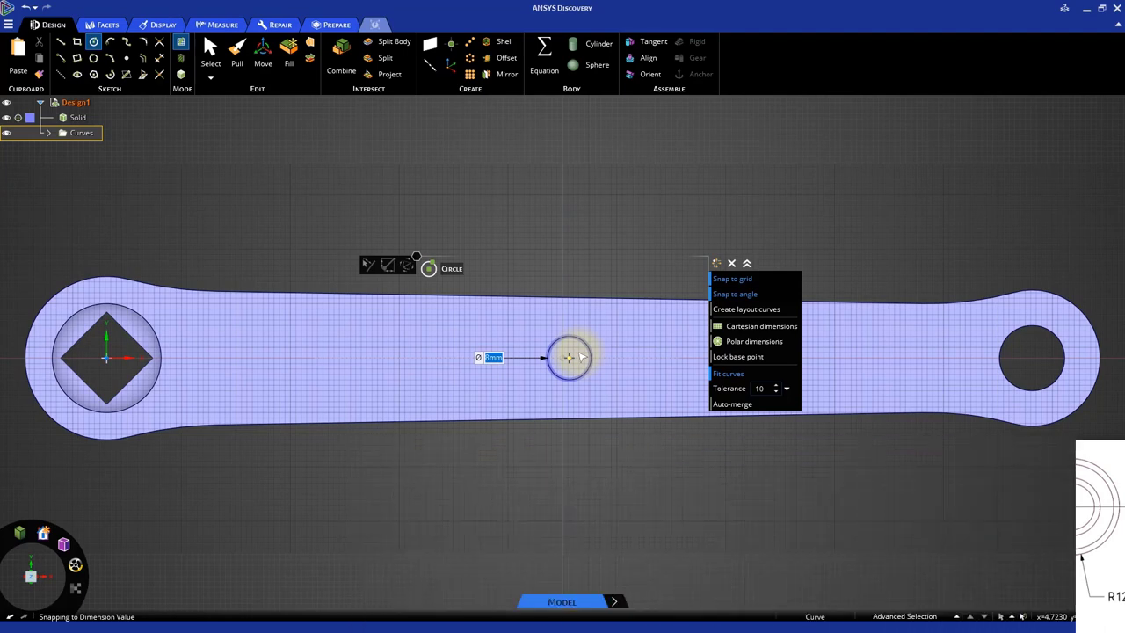
left_click(245, 66)
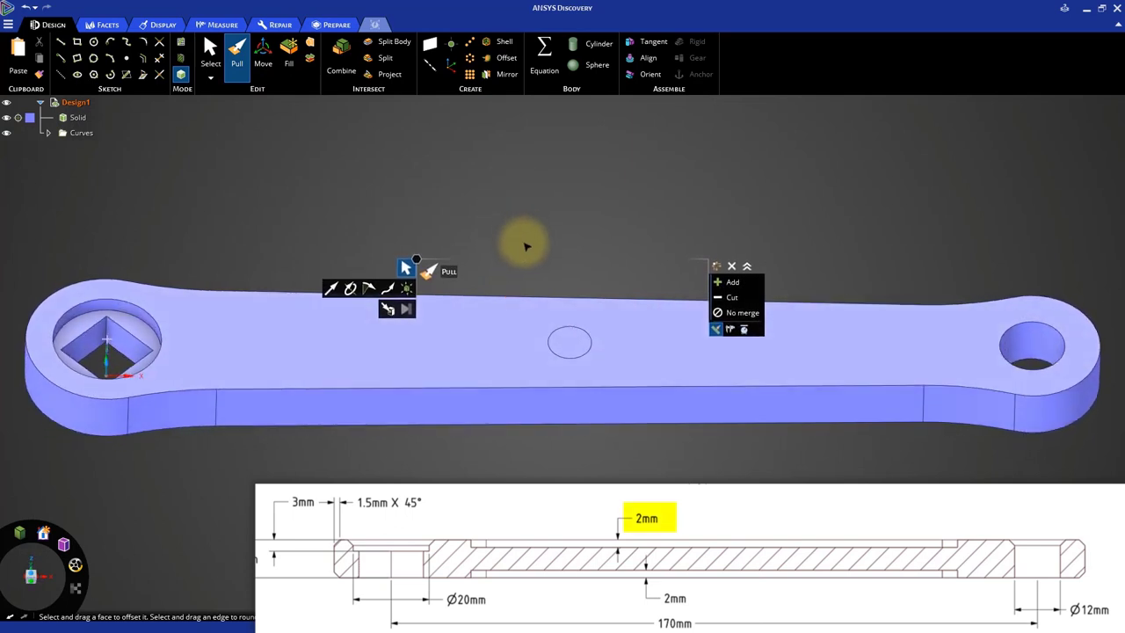
Step: Push the 8 mm circular face into the bar as a shallow hole
left_click(571, 341)
left_click_drag(575, 341, 572, 347)
left_click(603, 477)
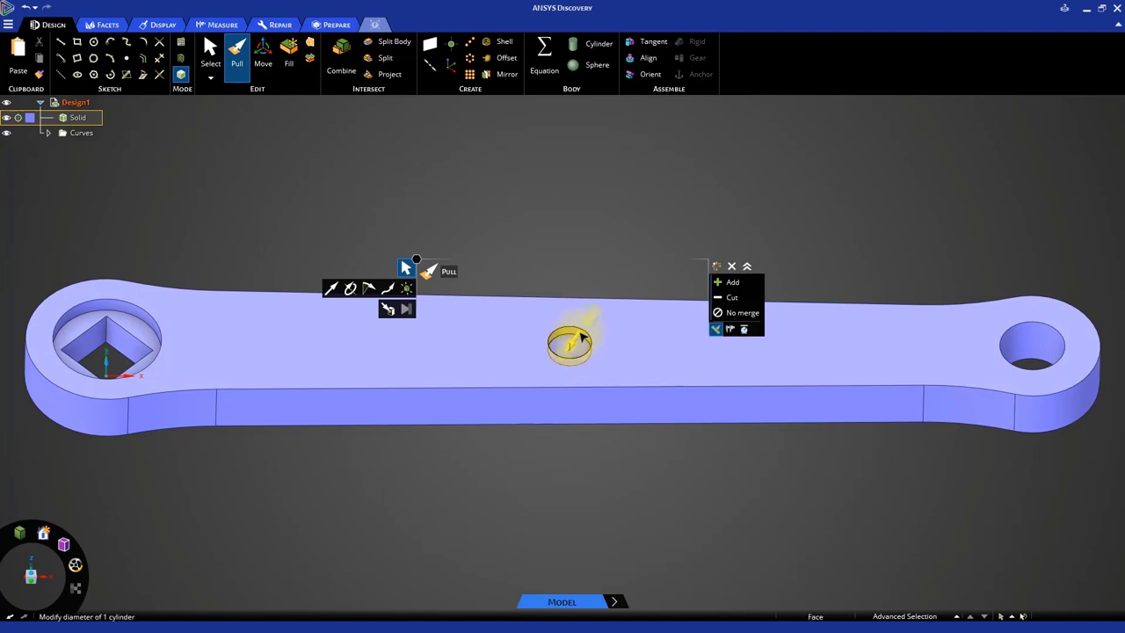
Step: Stretch the hole sideways in both directions into a 120 mm long slot
scroll(580, 337, "up", 6)
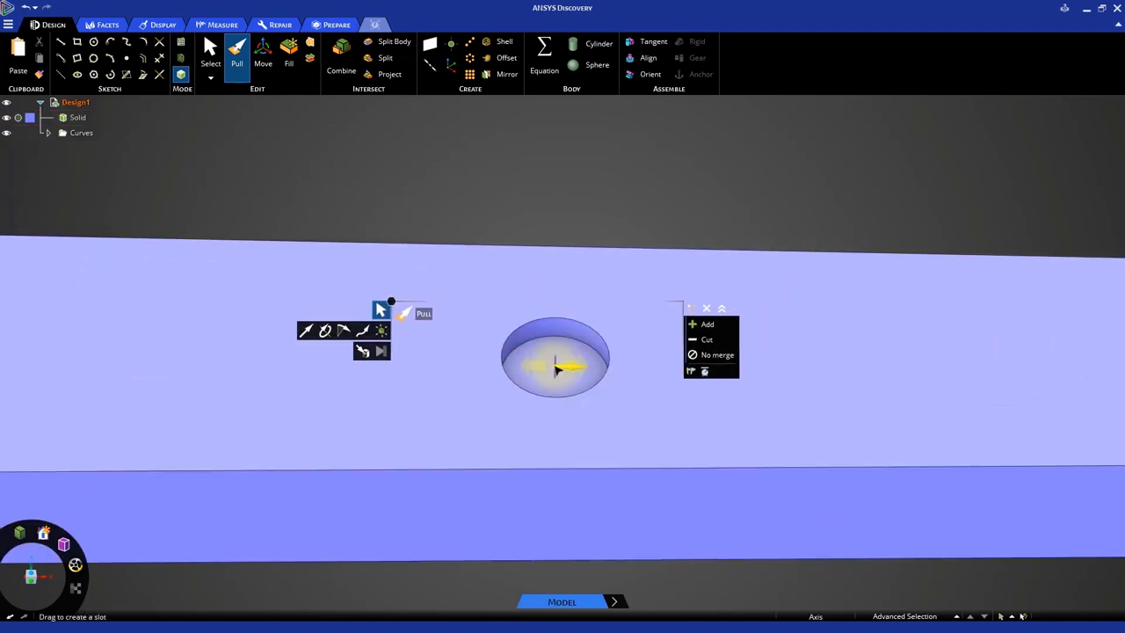
left_click(556, 370)
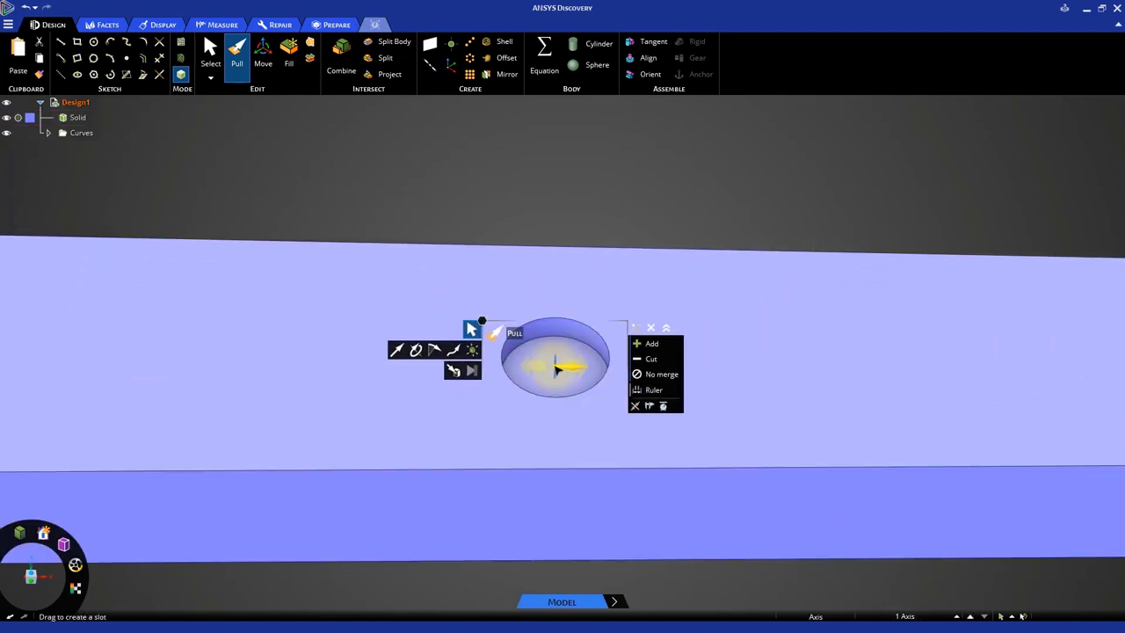
left_click(636, 406)
left_click(636, 407)
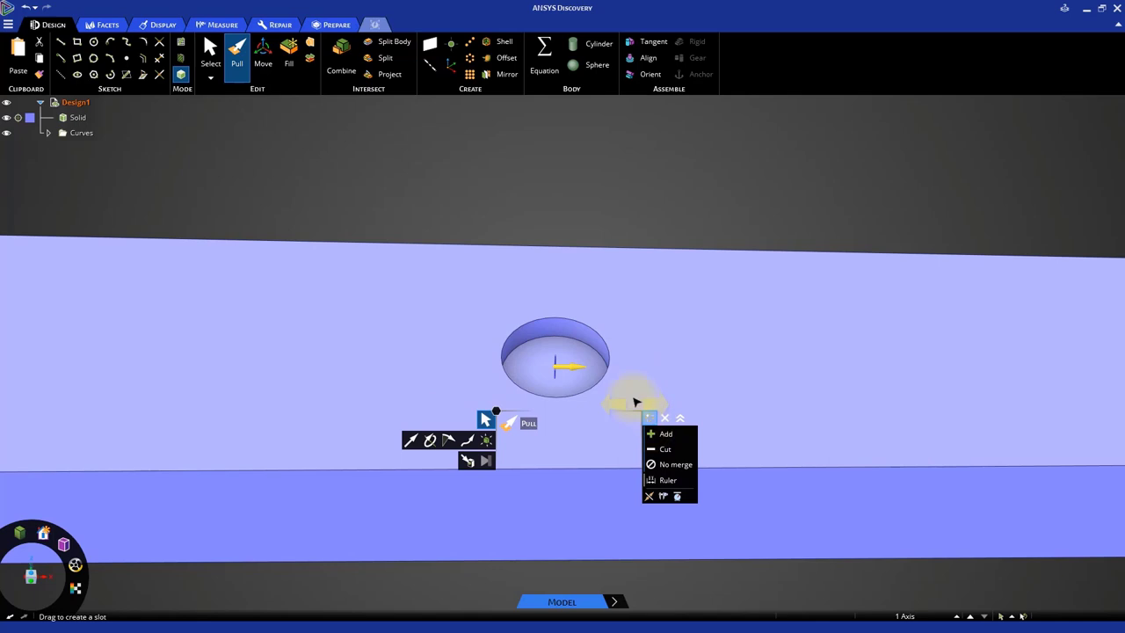
left_click(591, 367)
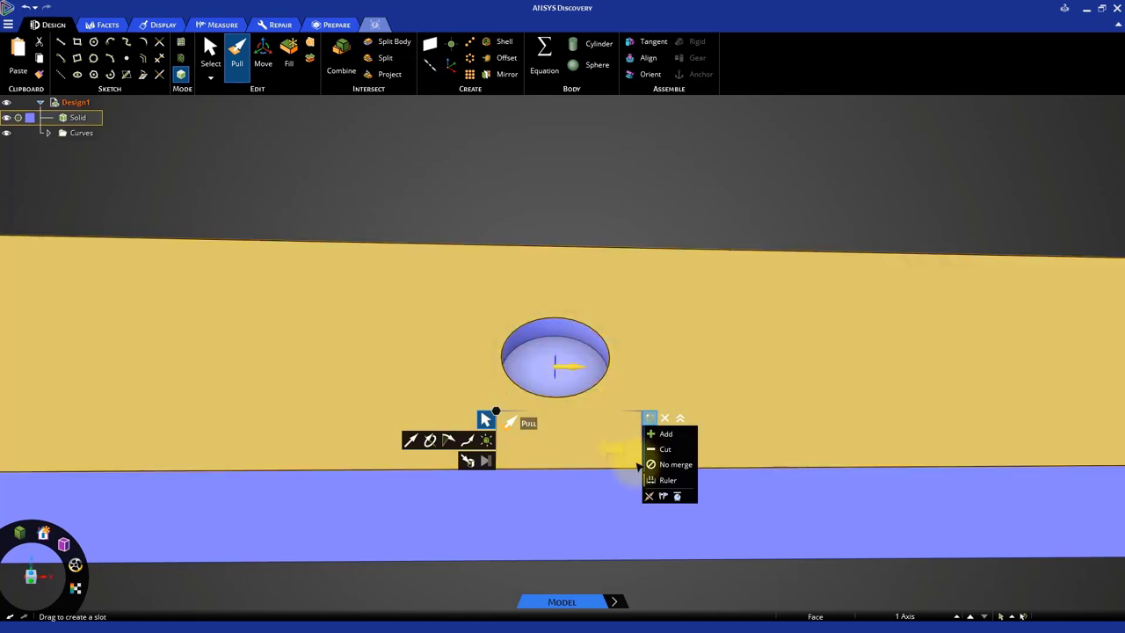
left_click(648, 495)
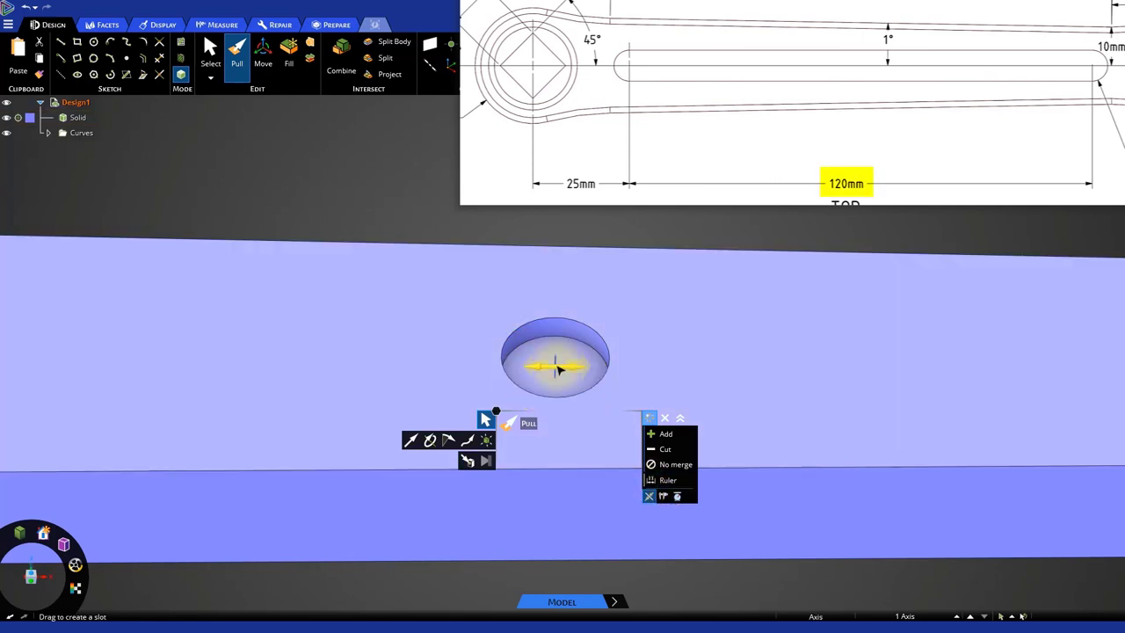
left_click_drag(557, 369, 582, 369)
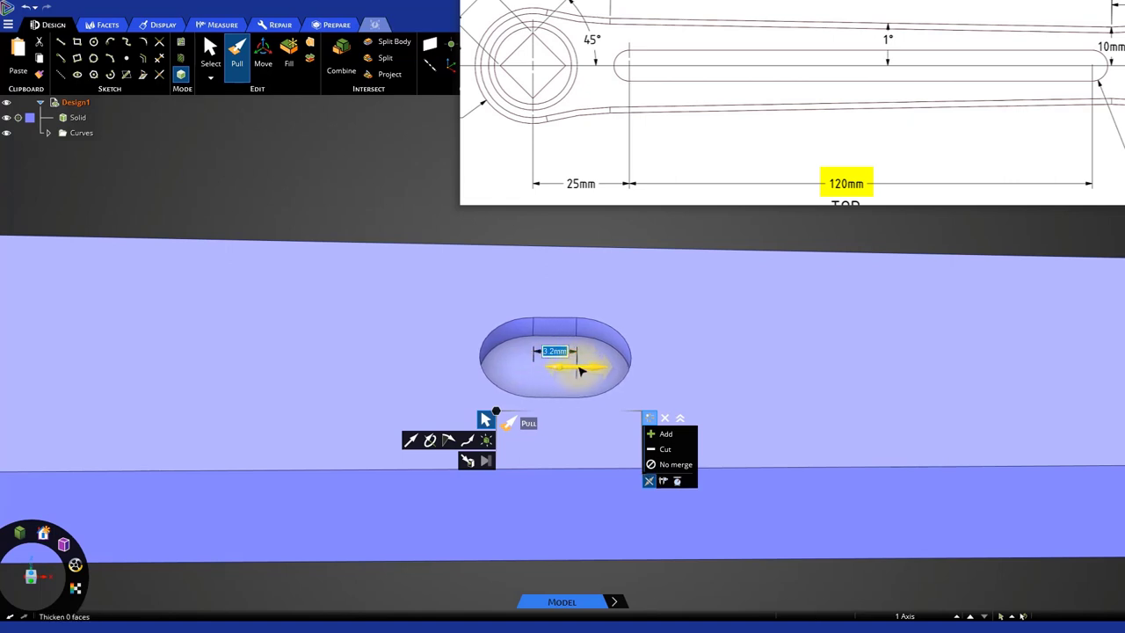
type("120")
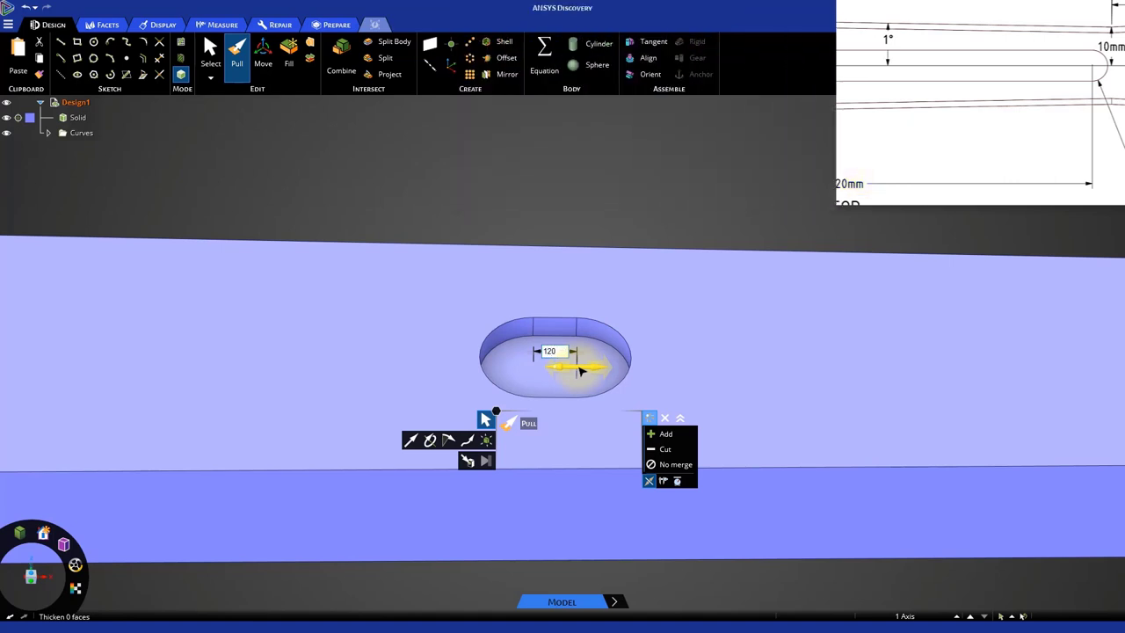
key("Return")
scroll(581, 370, "down", 5)
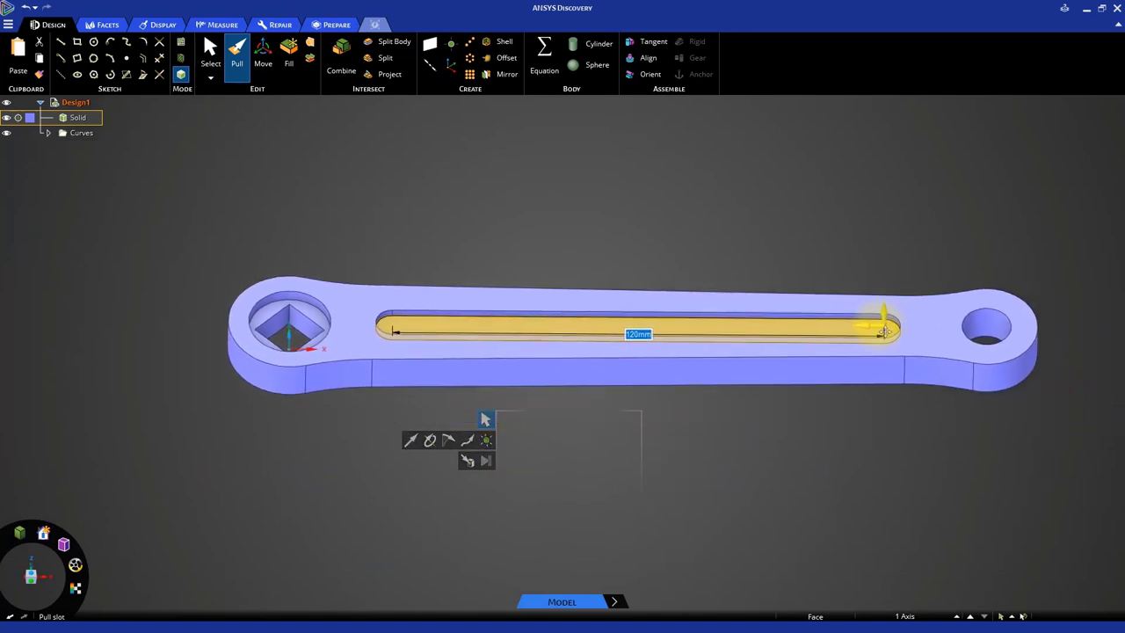
Step: Delete the leftover construction plane running through the slotted crank
key("s")
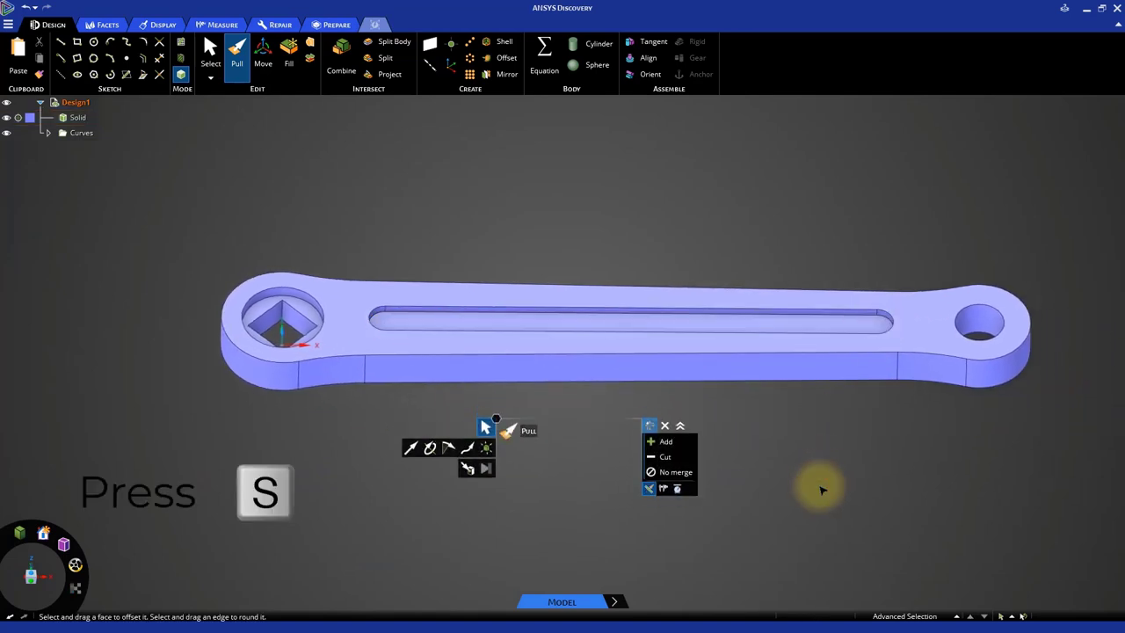
key("s")
middle_click_drag(823, 491, 820, 287)
left_click(781, 336)
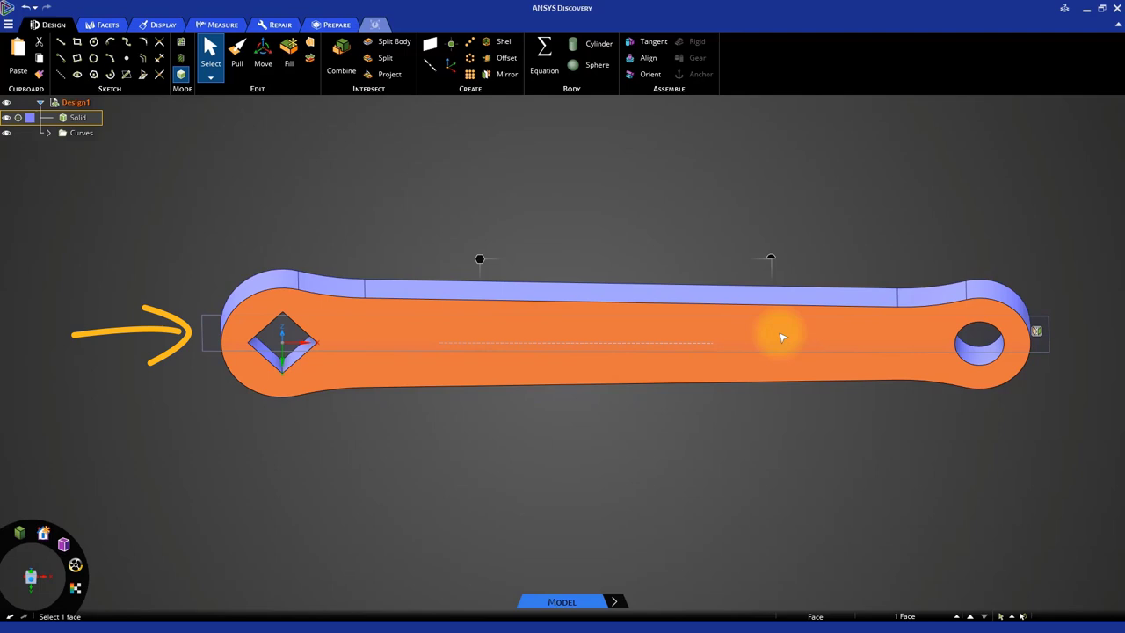
left_click(1045, 349)
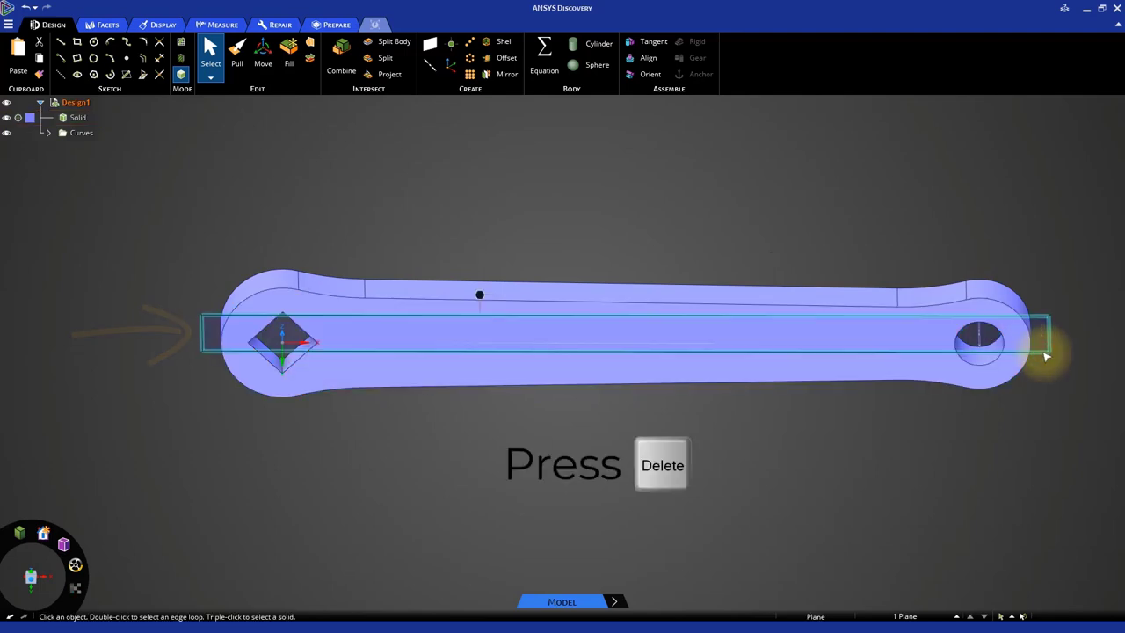
key("Delete")
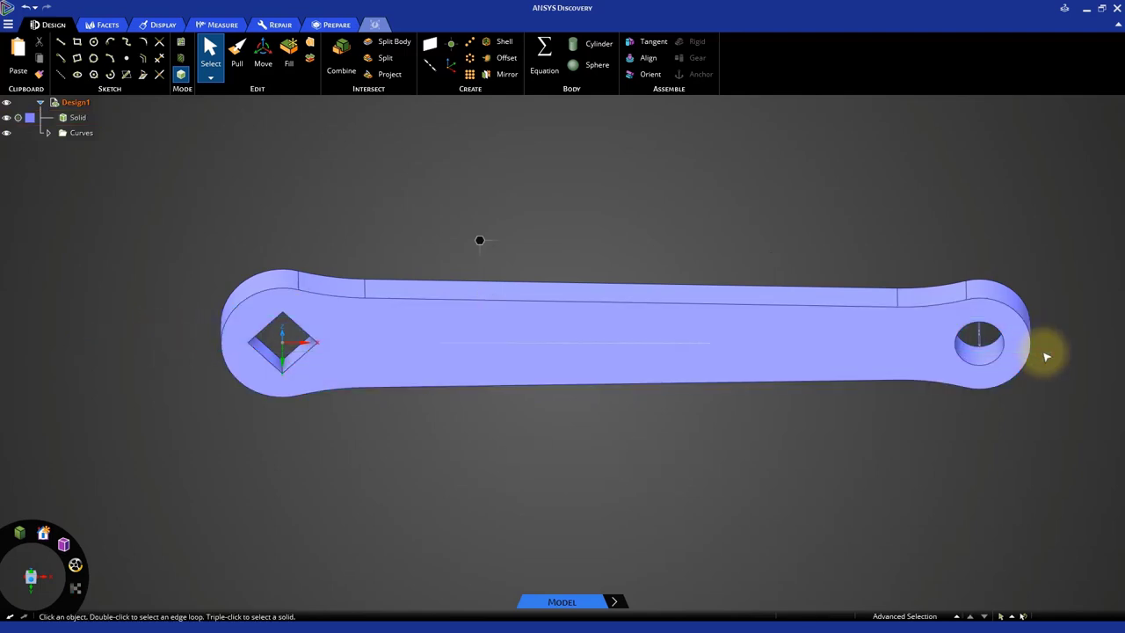
key("h")
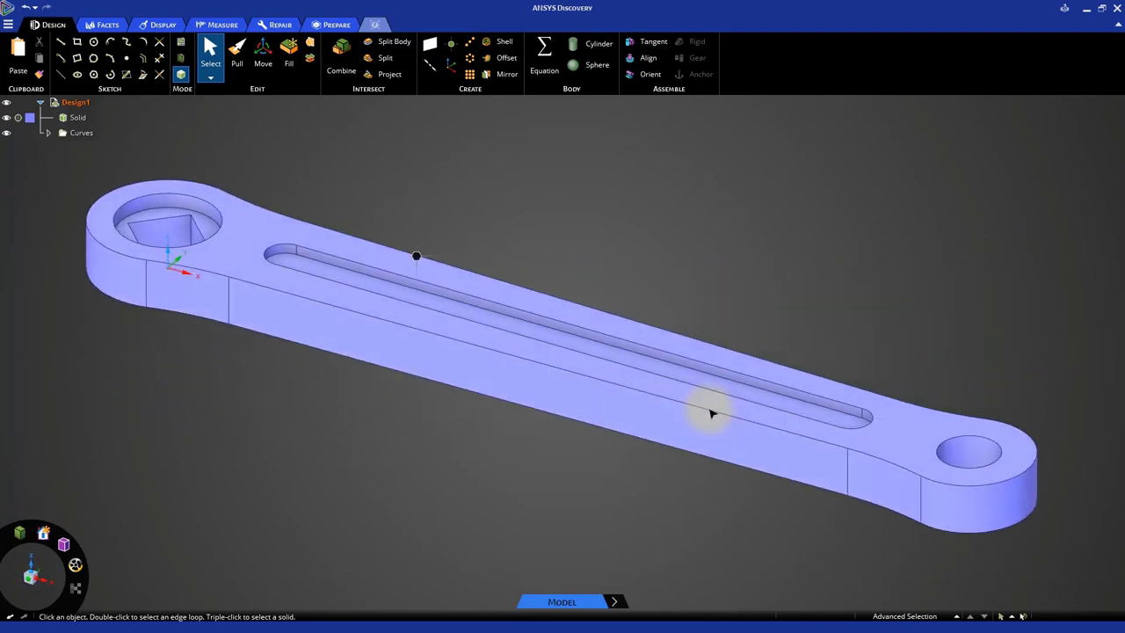
Step: Chamfer the crank's full top outer edge loop by 1.5 mm using Pull
double_click(705, 411)
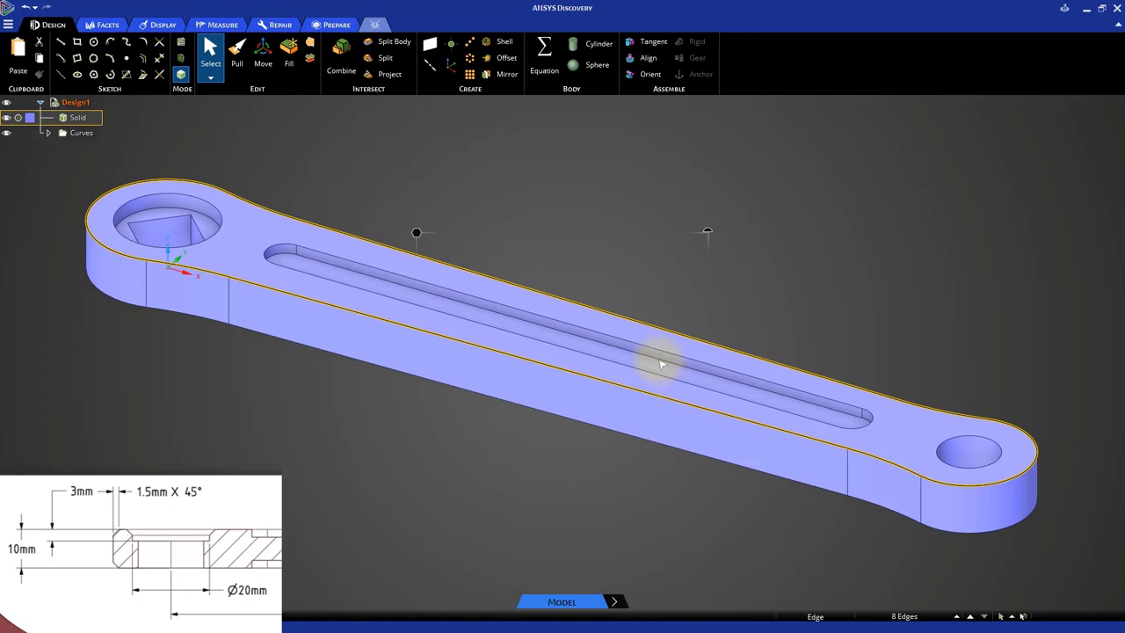
left_click(239, 55)
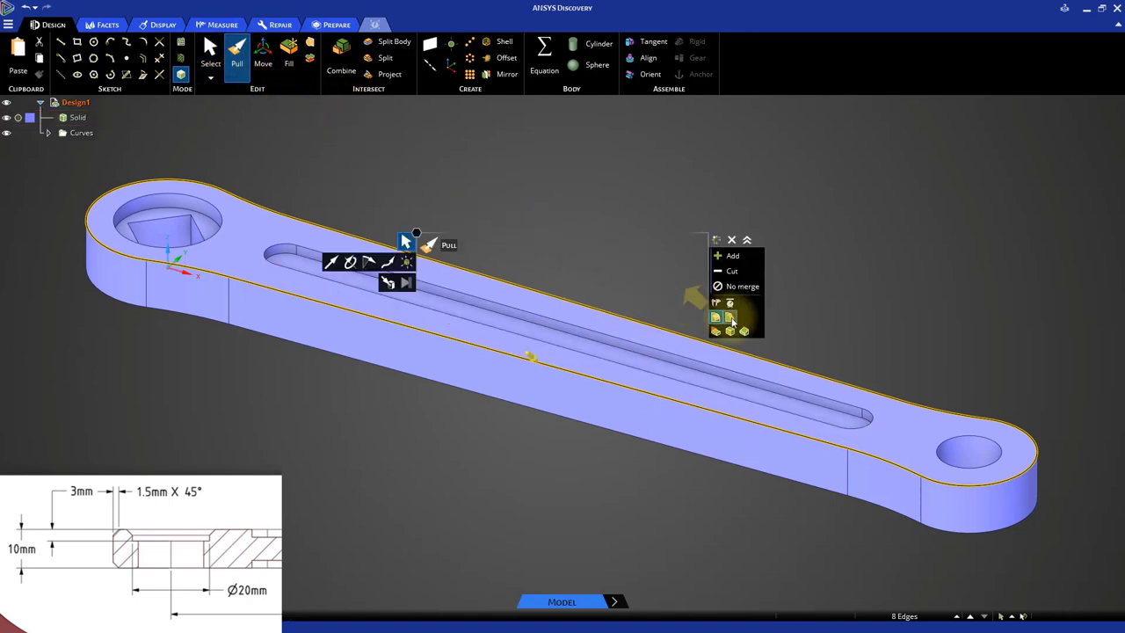
left_click(730, 318)
key("space")
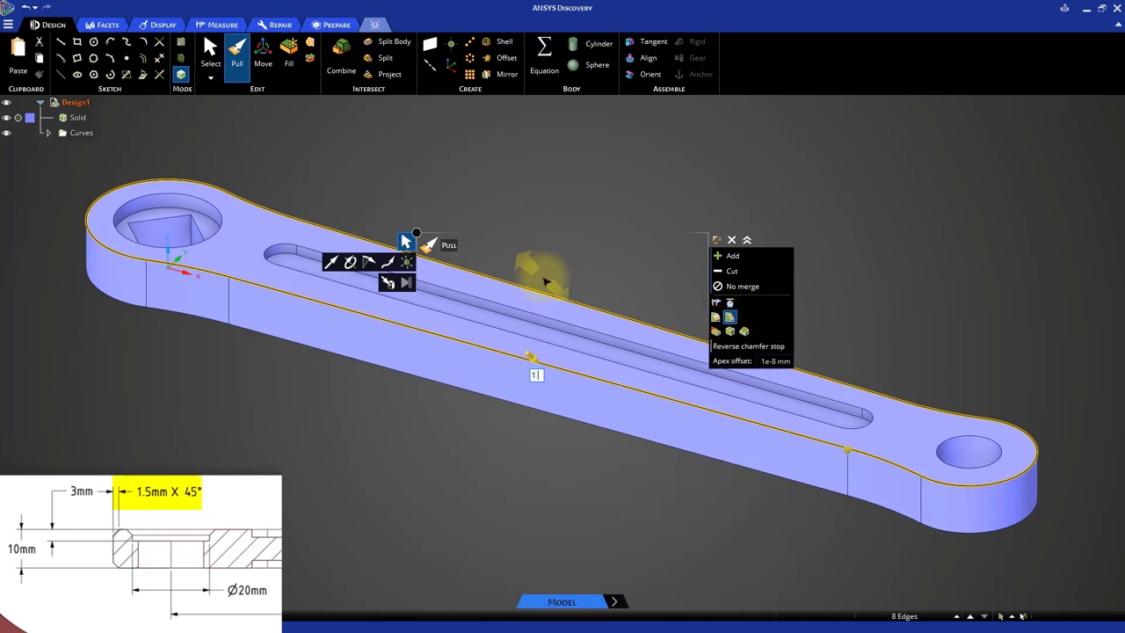
type("1.5")
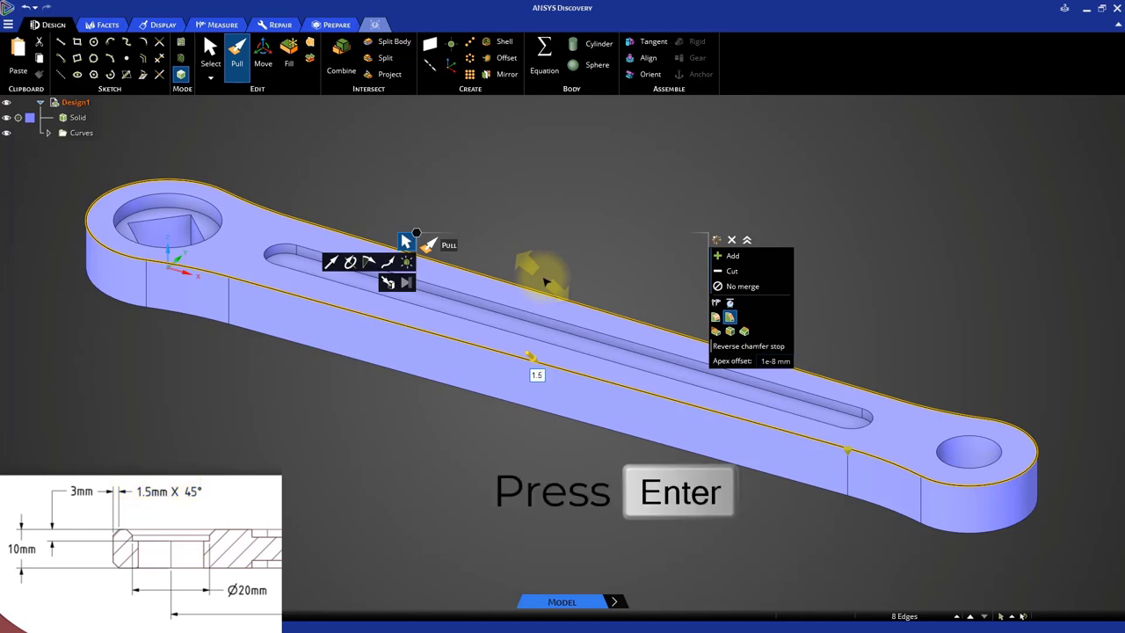
key("Return")
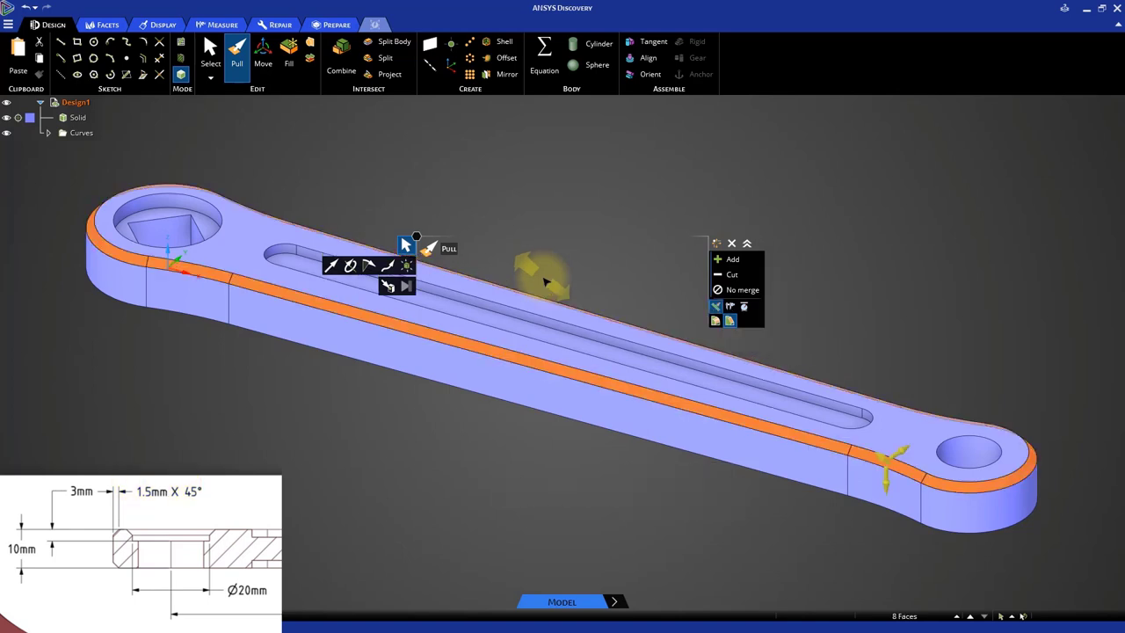
left_click(555, 275)
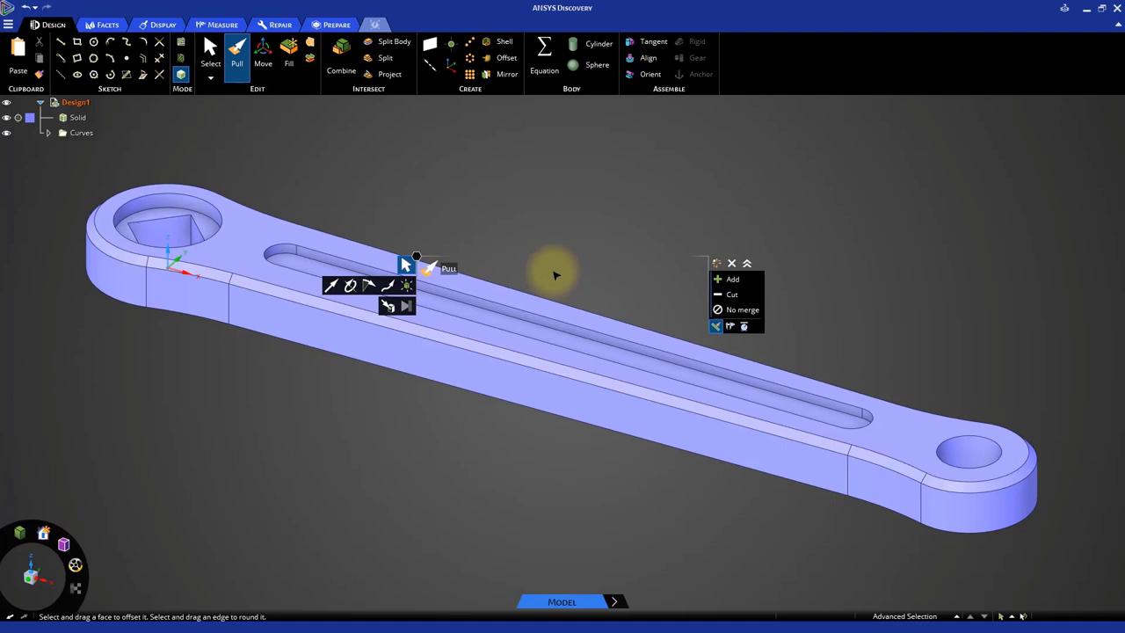
key("Escape")
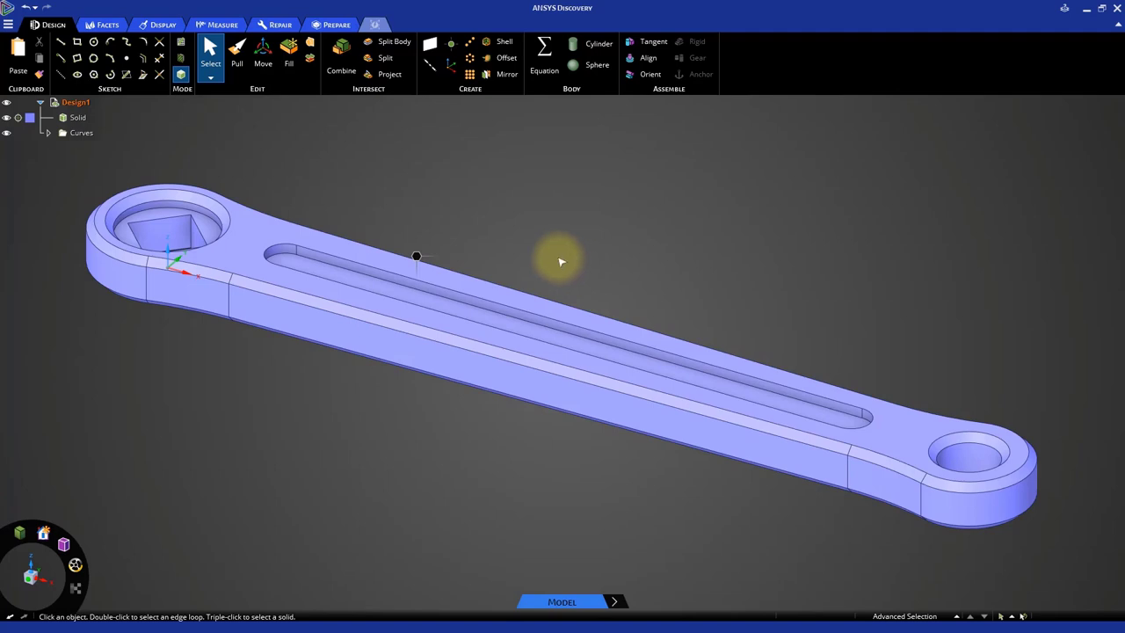
Step: Colour the crank's solid body blue
left_click(77, 119)
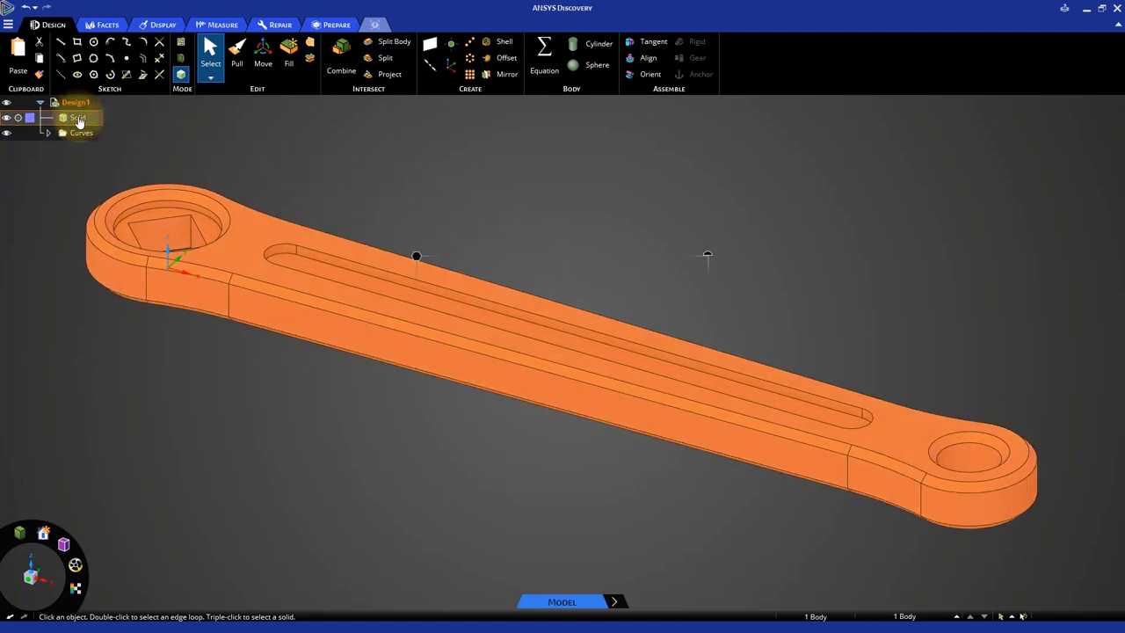
left_click(163, 24)
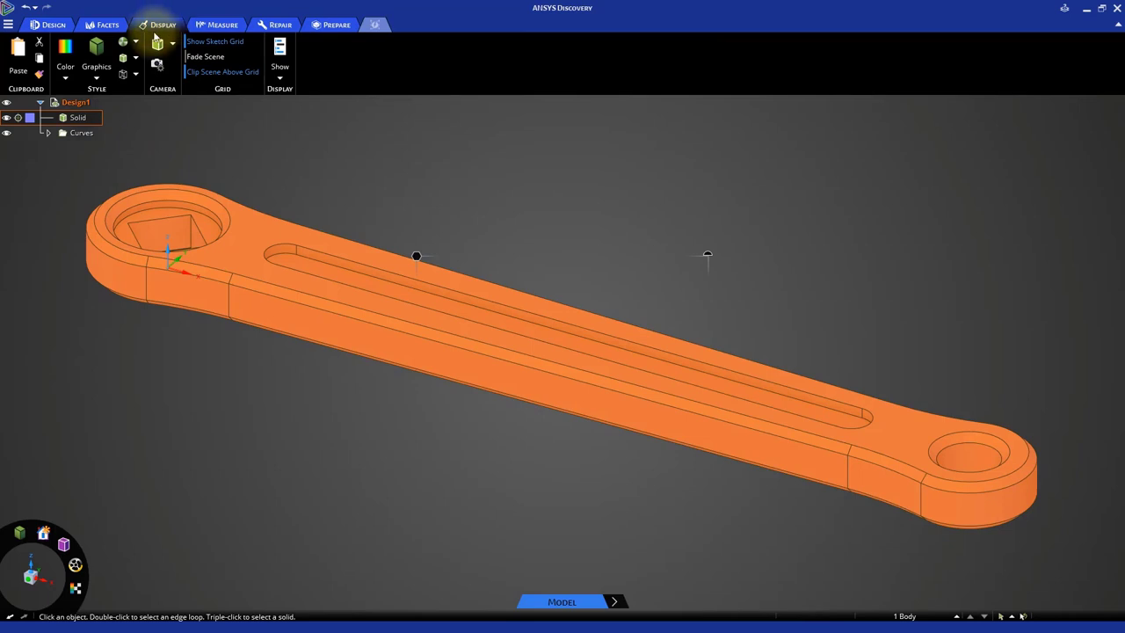
left_click(66, 67)
left_click(151, 126)
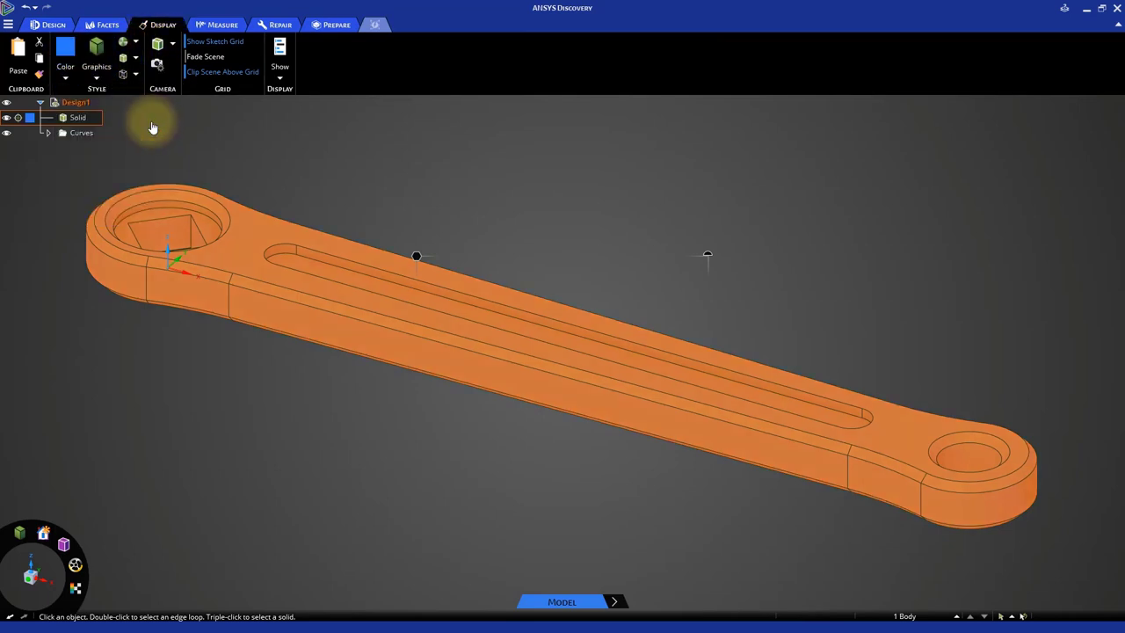
left_click(334, 176)
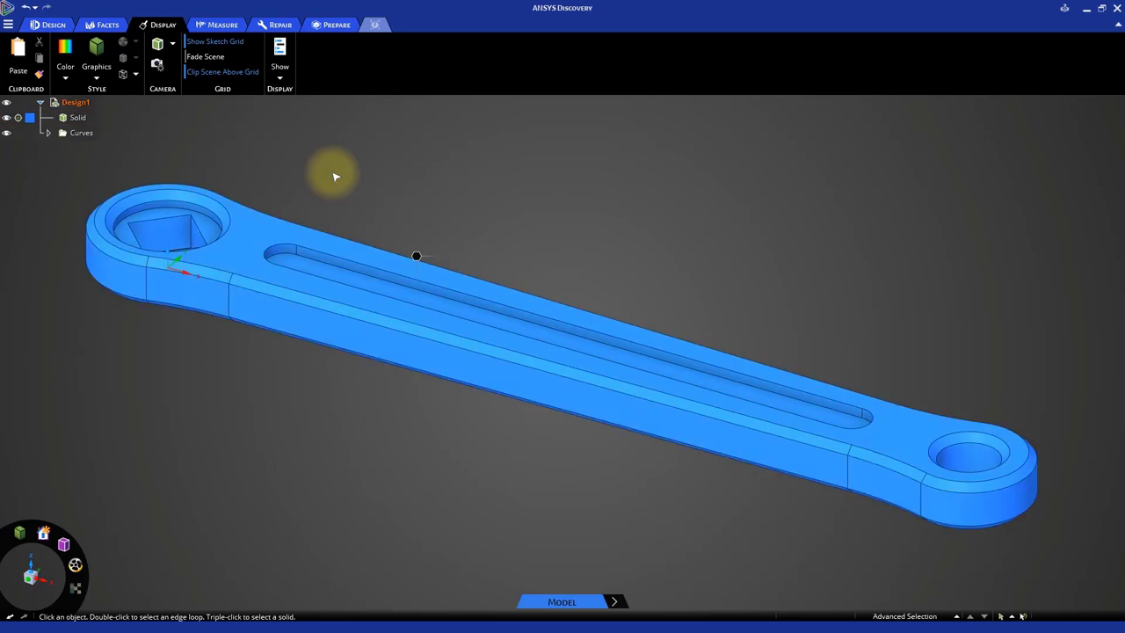
Step: Give the solid body a Metallic finish style
left_click(81, 119)
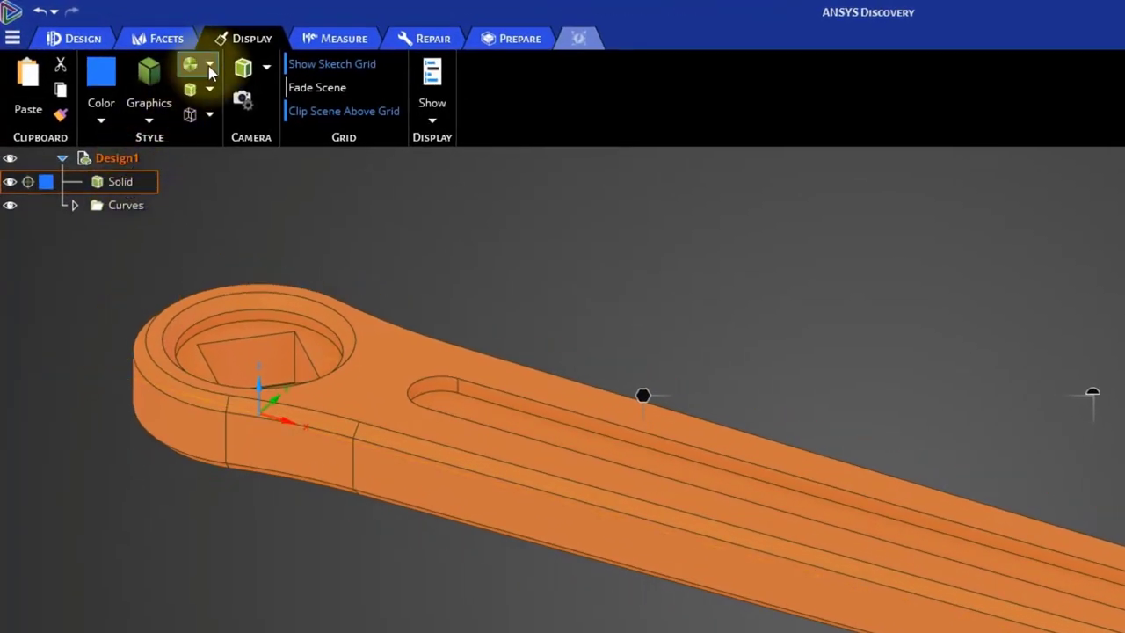
left_click(209, 65)
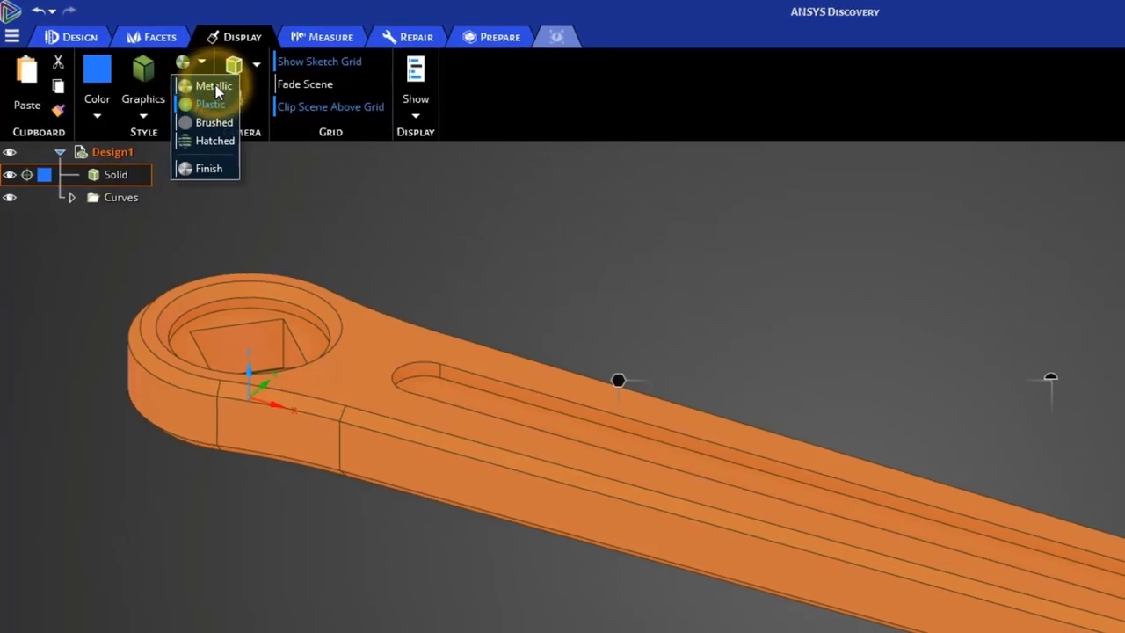
left_click(214, 86)
left_click(389, 190)
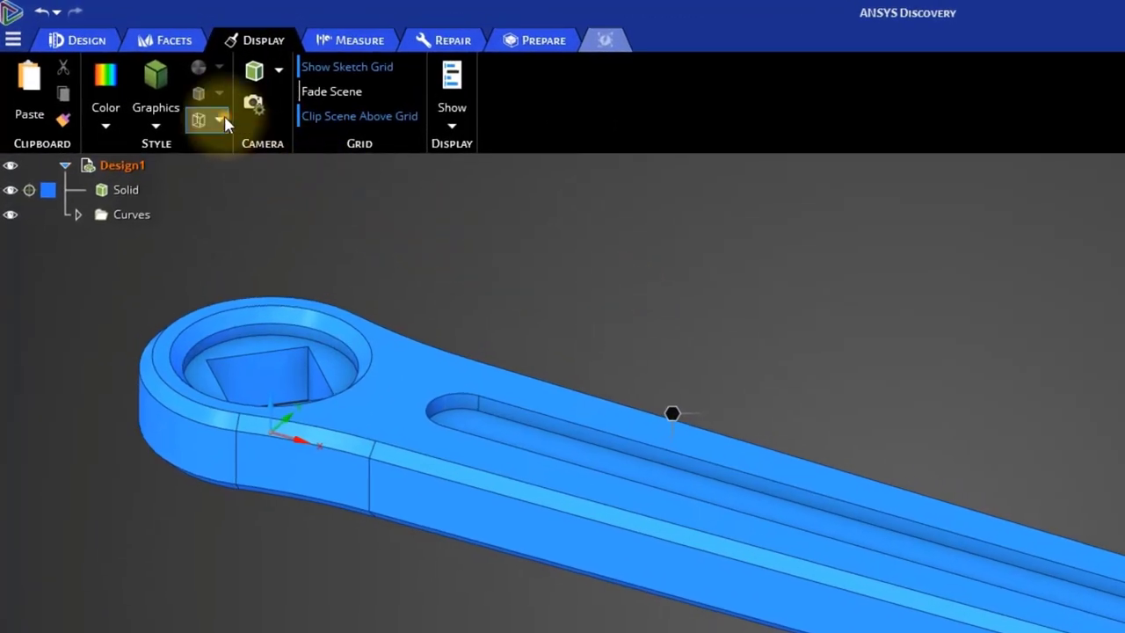
Step: Turn off Tangent and Solid edge display so the blue crank looks smooth
left_click(220, 119)
left_click(217, 146)
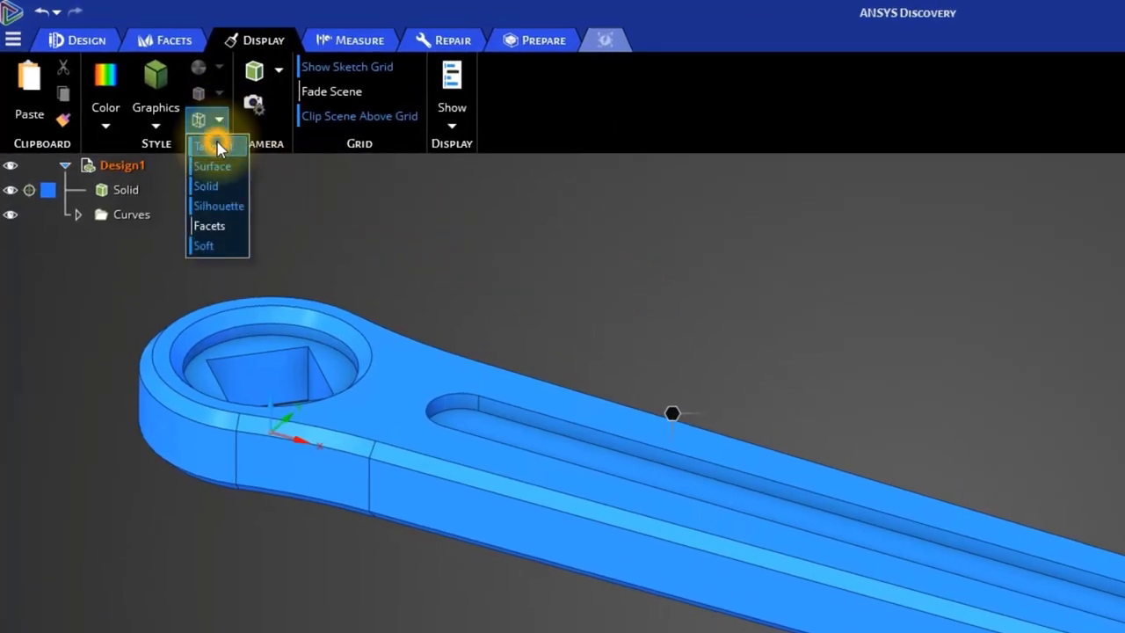
left_click(219, 121)
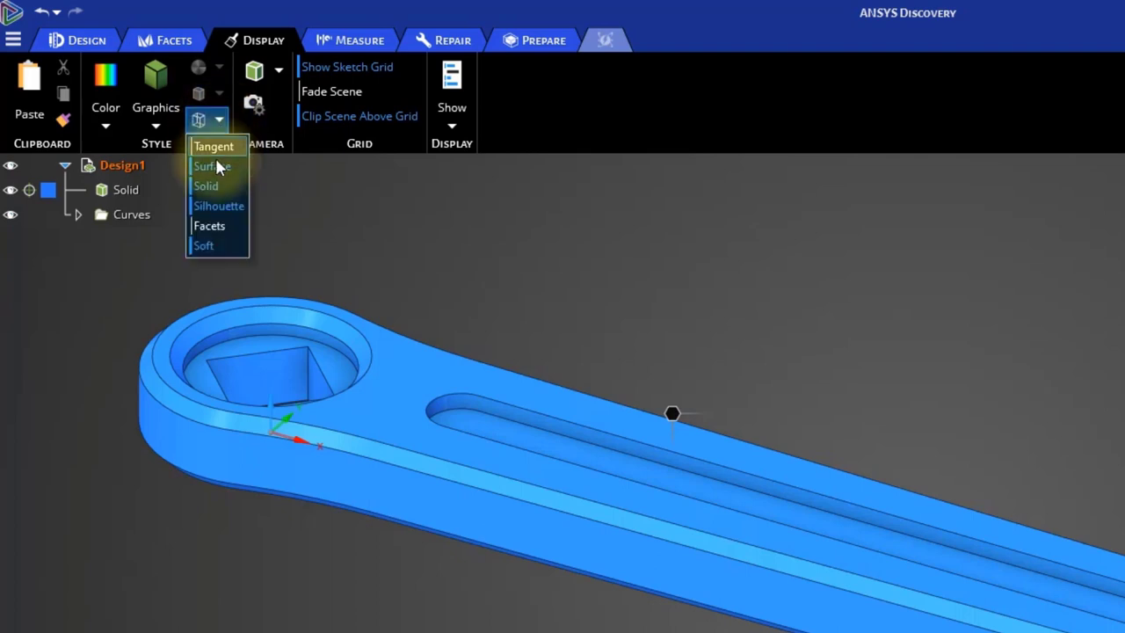
left_click(212, 184)
left_click(428, 264)
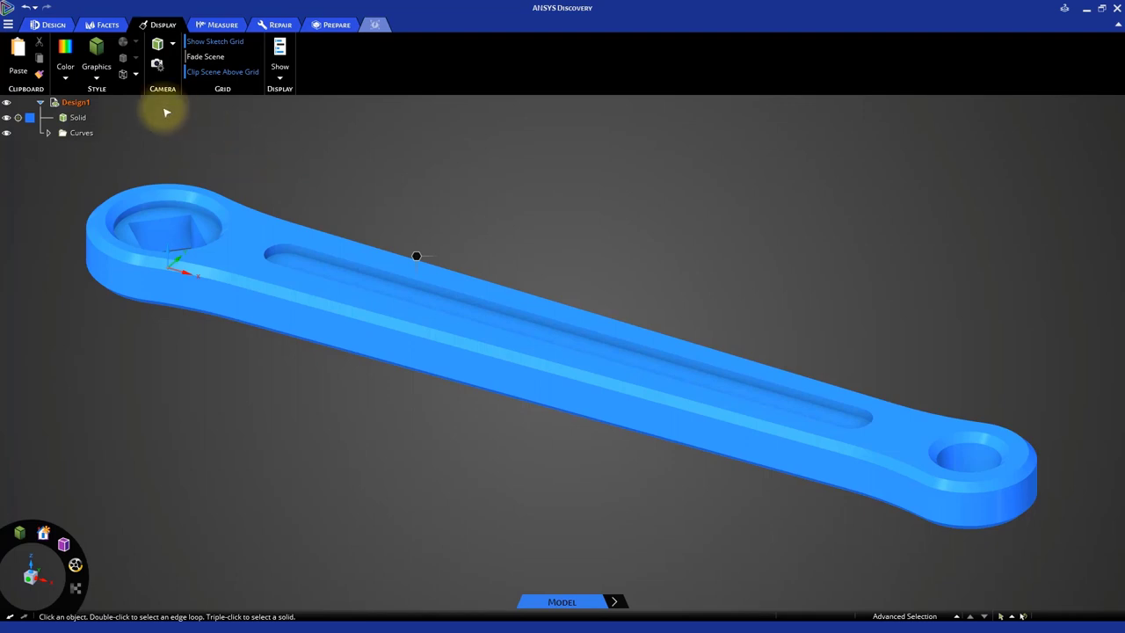
Step: Save the design as a Discovery file named 'bike crank'
left_click(9, 25)
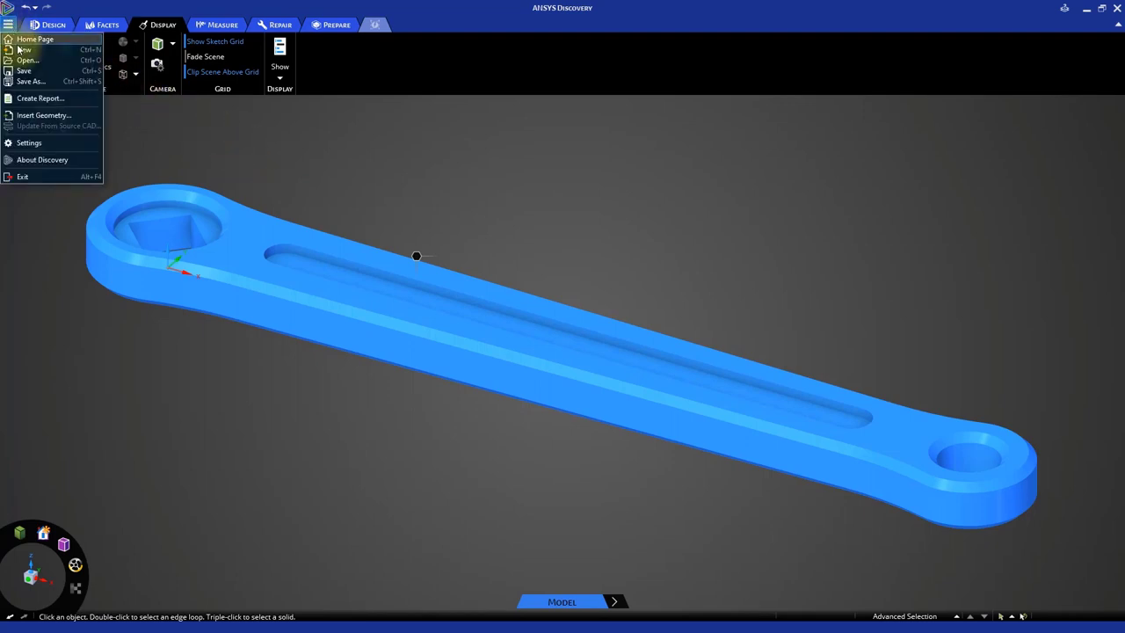
left_click(25, 71)
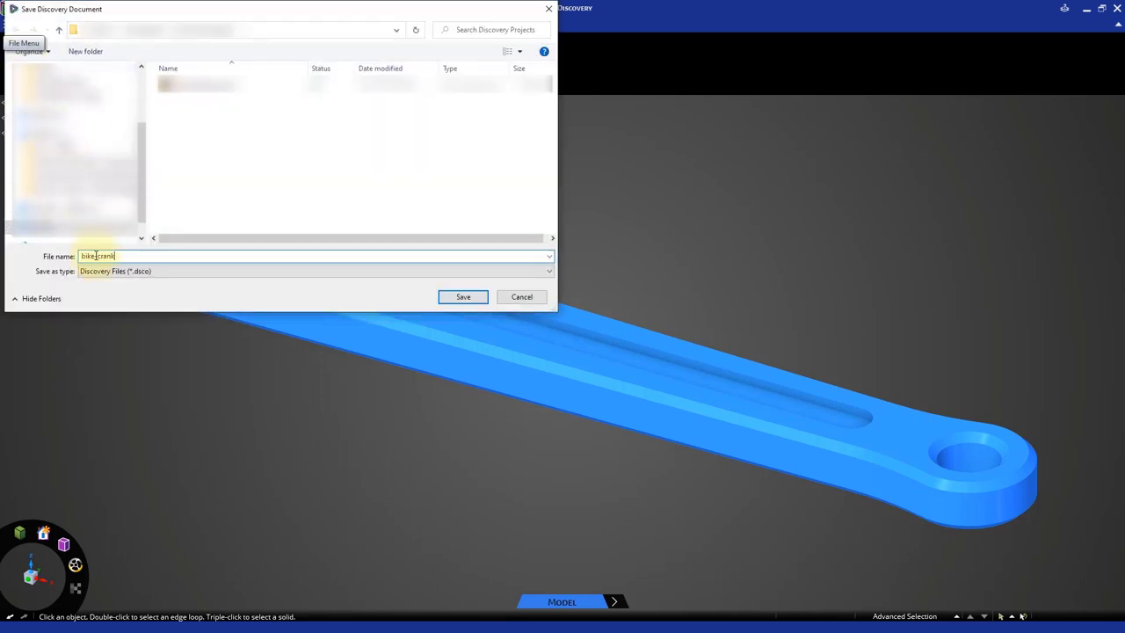
type("bike crank")
left_click(463, 297)
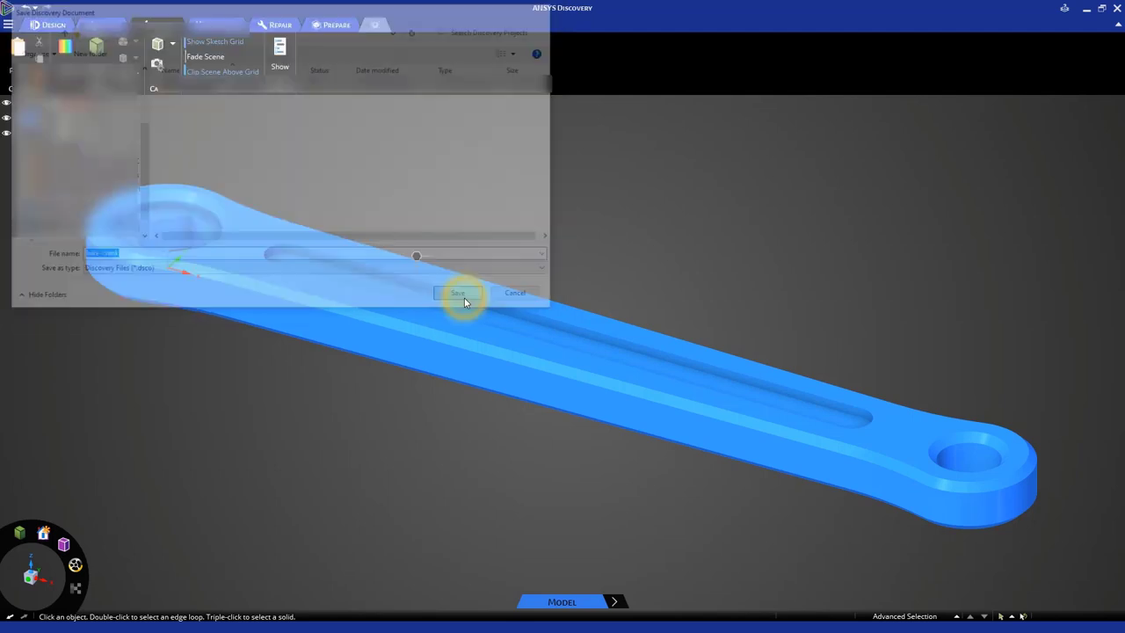